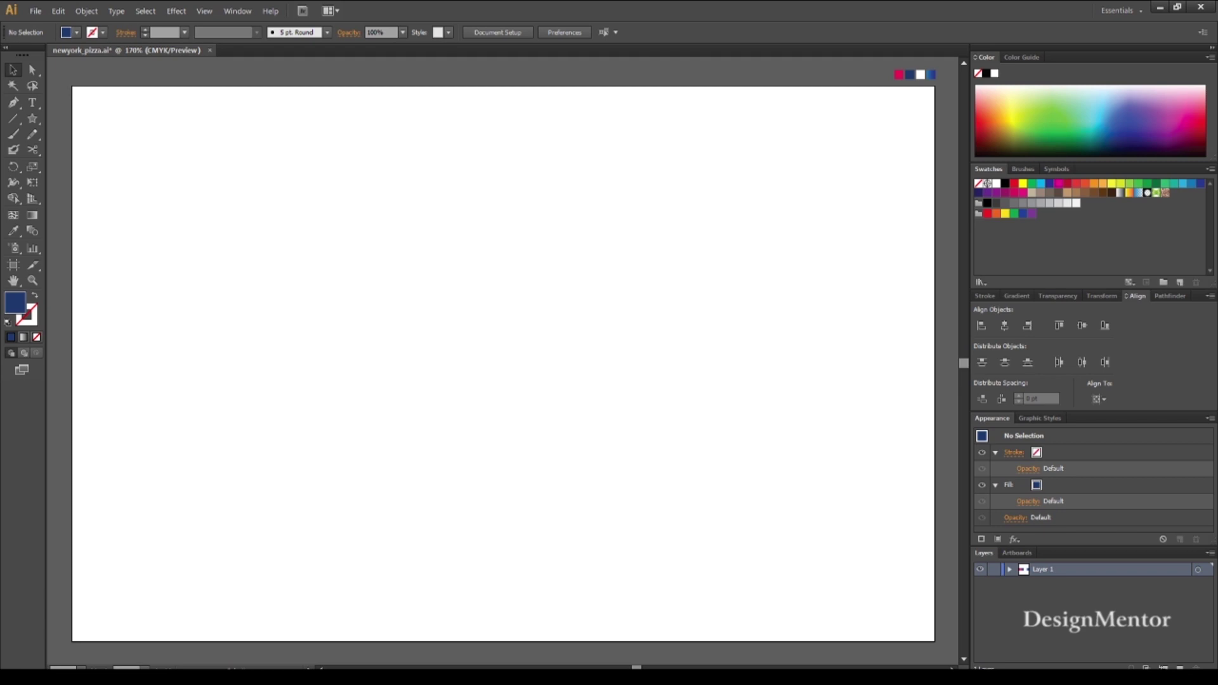
Draw a 400 × 400 pt navy blue circle with the Ellipse tool
{"action": "left_click", "coordinate": [77, 36]}
{"action": "left_click", "coordinate": [32, 119]}
{"action": "left_click", "coordinate": [92, 150]}
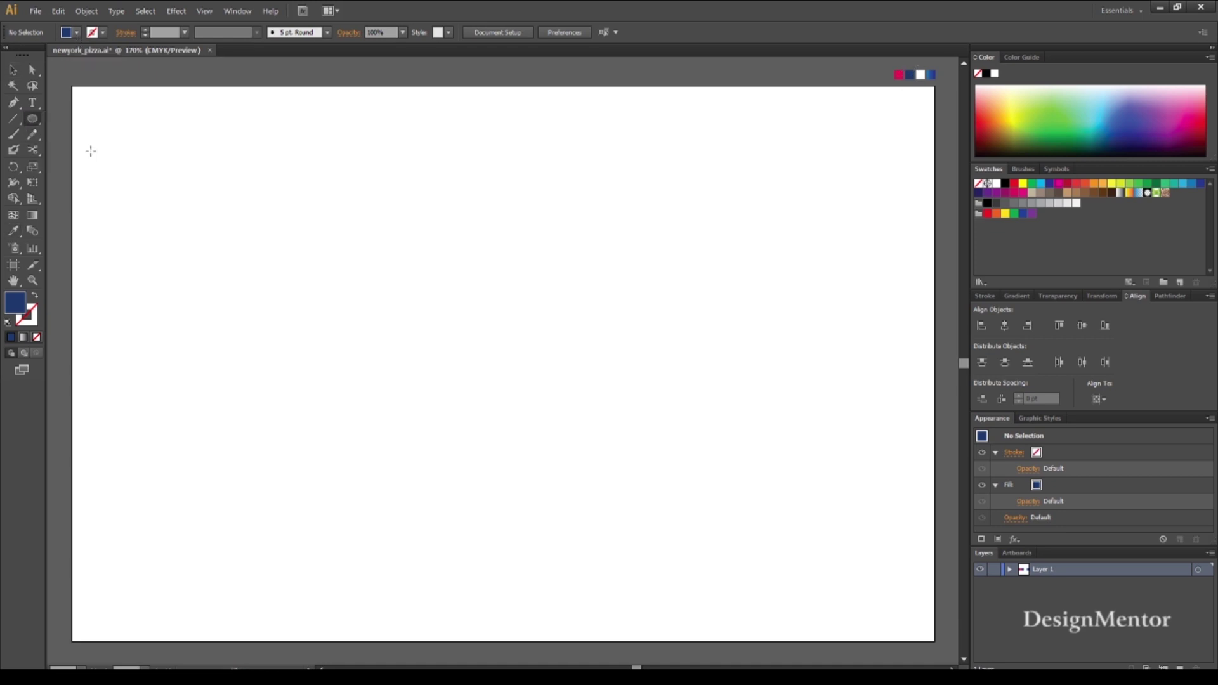
{"action": "left_click", "coordinate": [487, 354]}
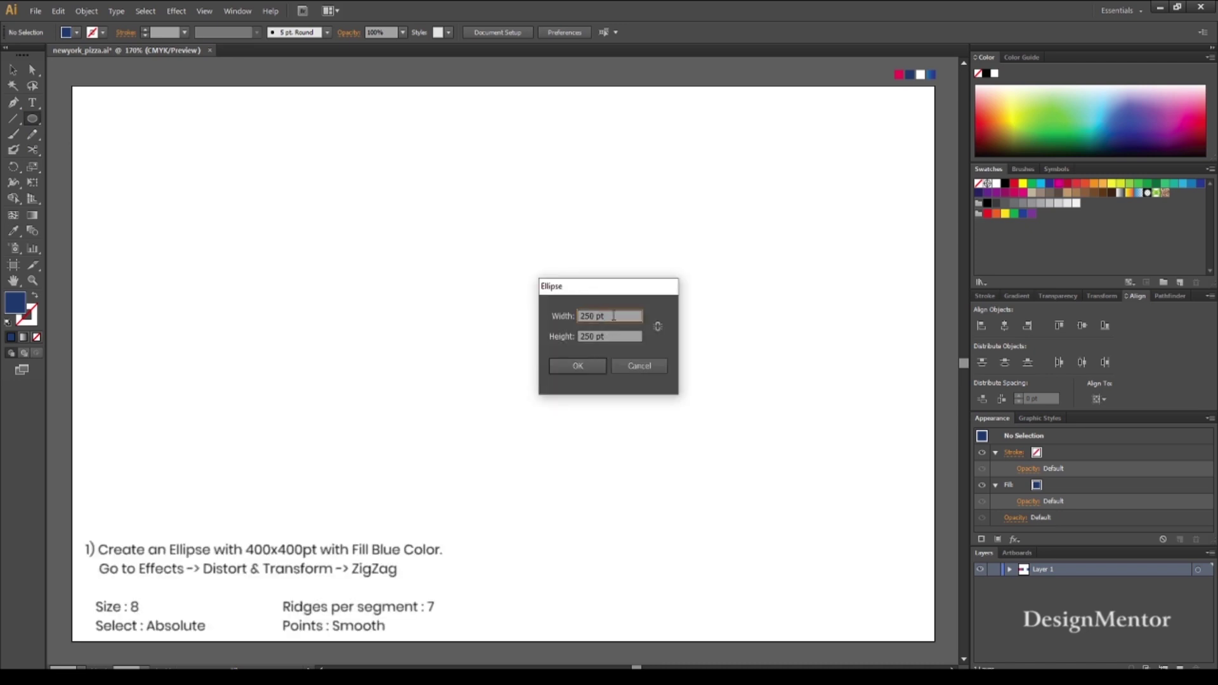
{"action": "type", "text": "400"}
{"action": "key", "text": "Tab"}
{"action": "type", "text": "400"}
{"action": "left_click", "coordinate": [576, 366]}
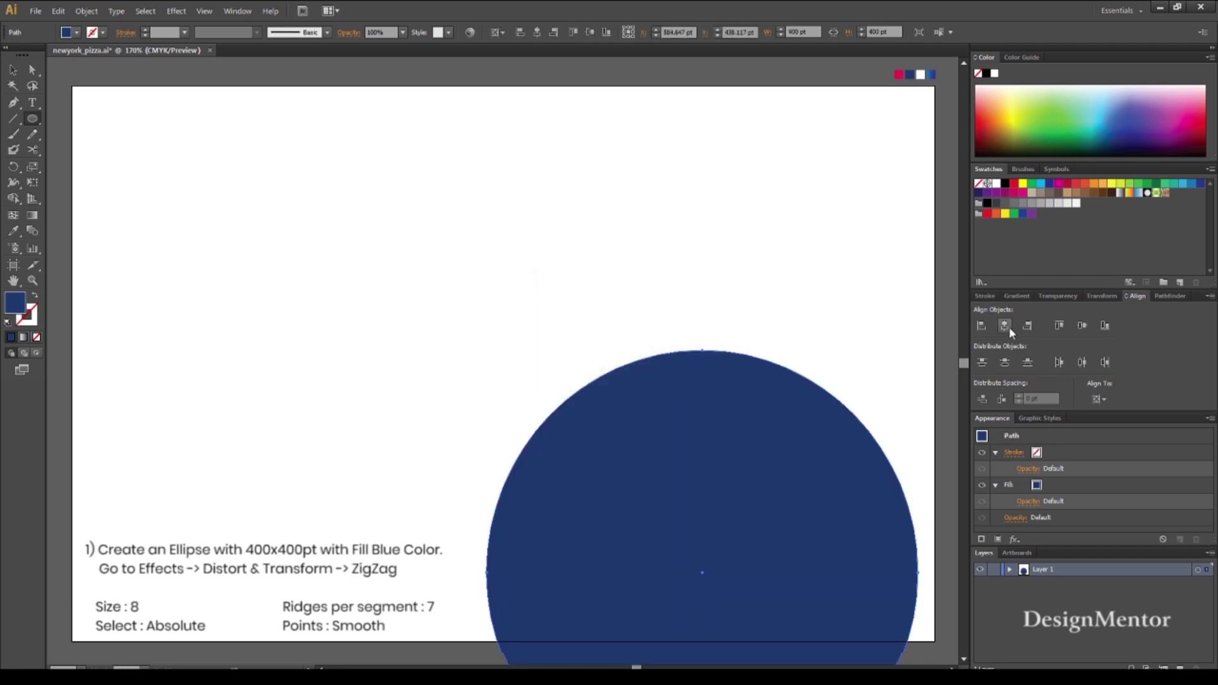
Centre the circle horizontally and vertically on the artboard
{"action": "left_click", "coordinate": [1005, 325]}
{"action": "left_click", "coordinate": [1082, 325]}
{"action": "key", "text": "v"}
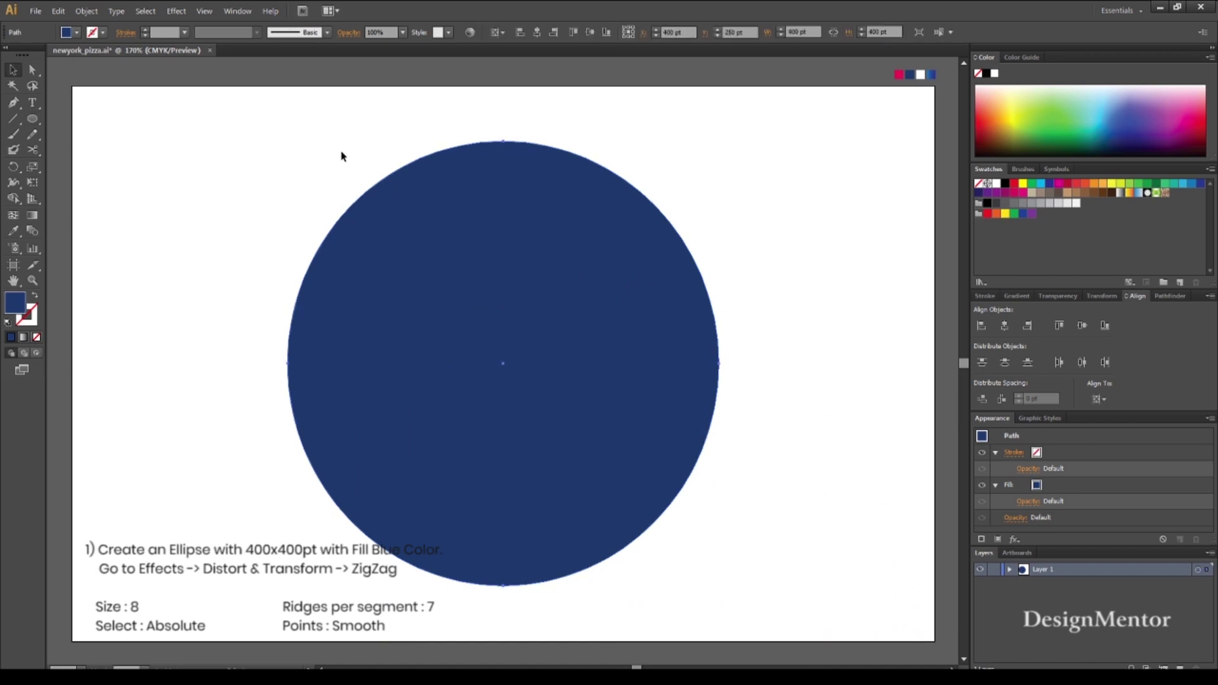
Apply a Zig Zag effect of size 8 pt Absolute, 7 ridges and smooth points
{"action": "left_click", "coordinate": [176, 11]}
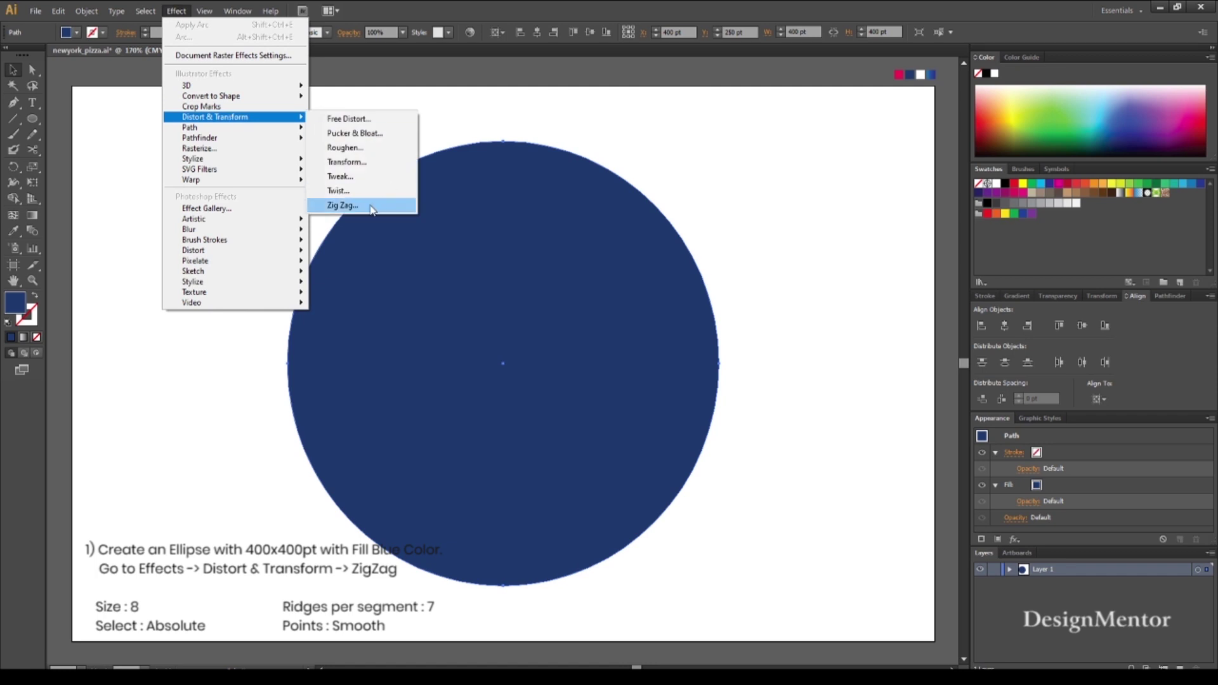
{"action": "left_click", "coordinate": [370, 206]}
{"action": "left_click", "coordinate": [827, 441]}
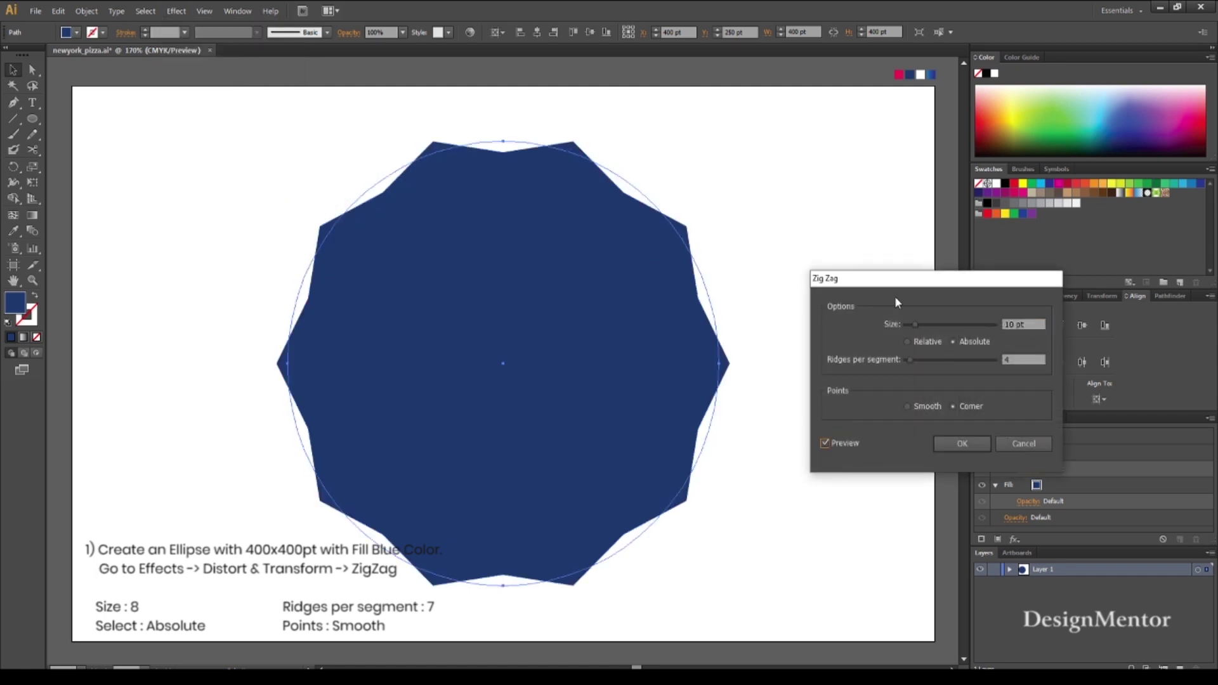
{"action": "left_click_drag", "start_coordinate": [894, 284], "coordinate": [764, 296]}
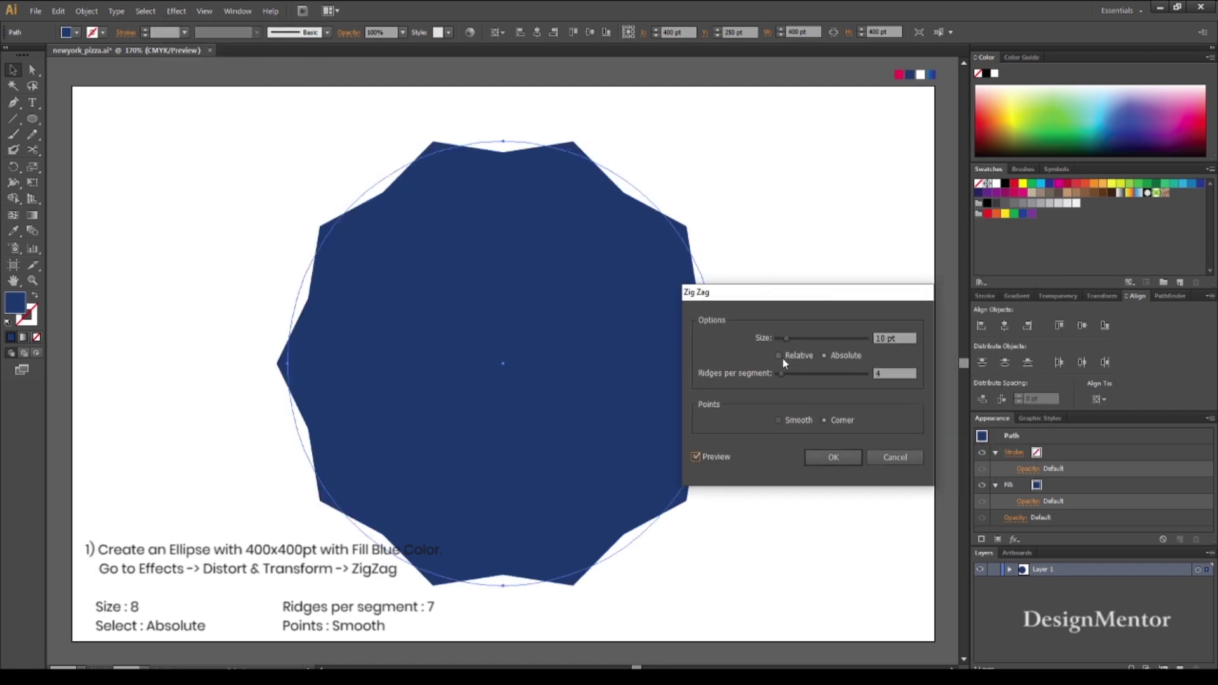
{"action": "left_click", "coordinate": [780, 419]}
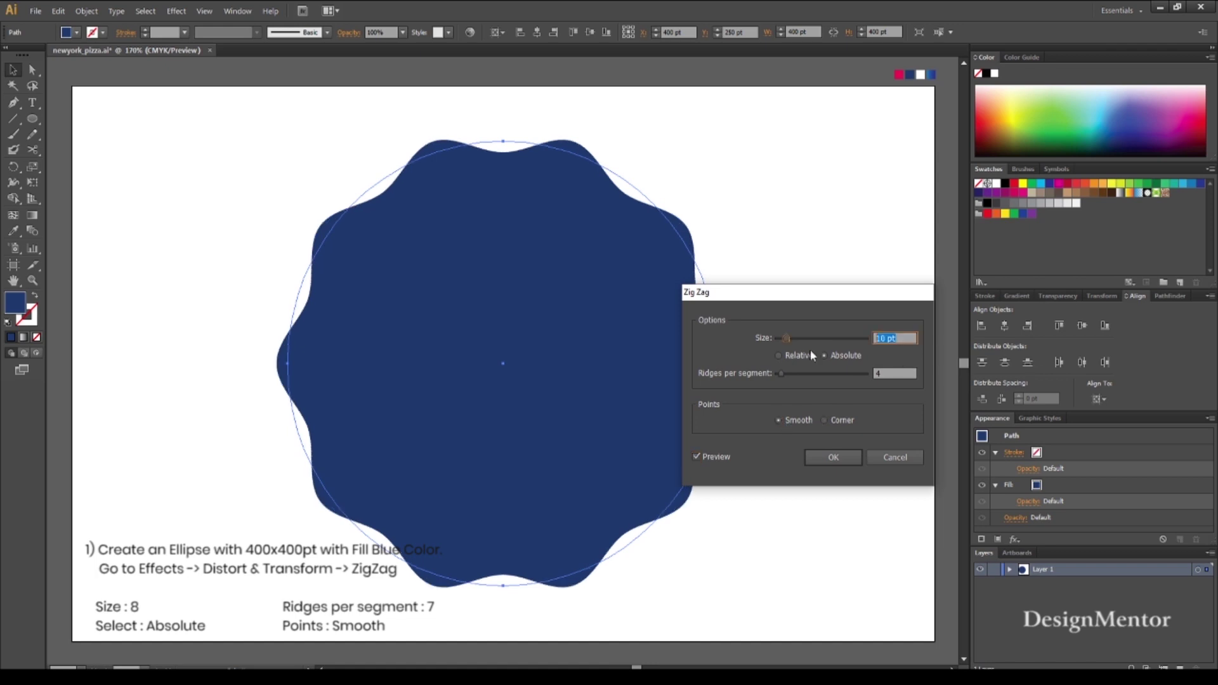
{"action": "type", "text": "8"}
{"action": "key", "text": "Tab"}
{"action": "key", "text": "Tab"}
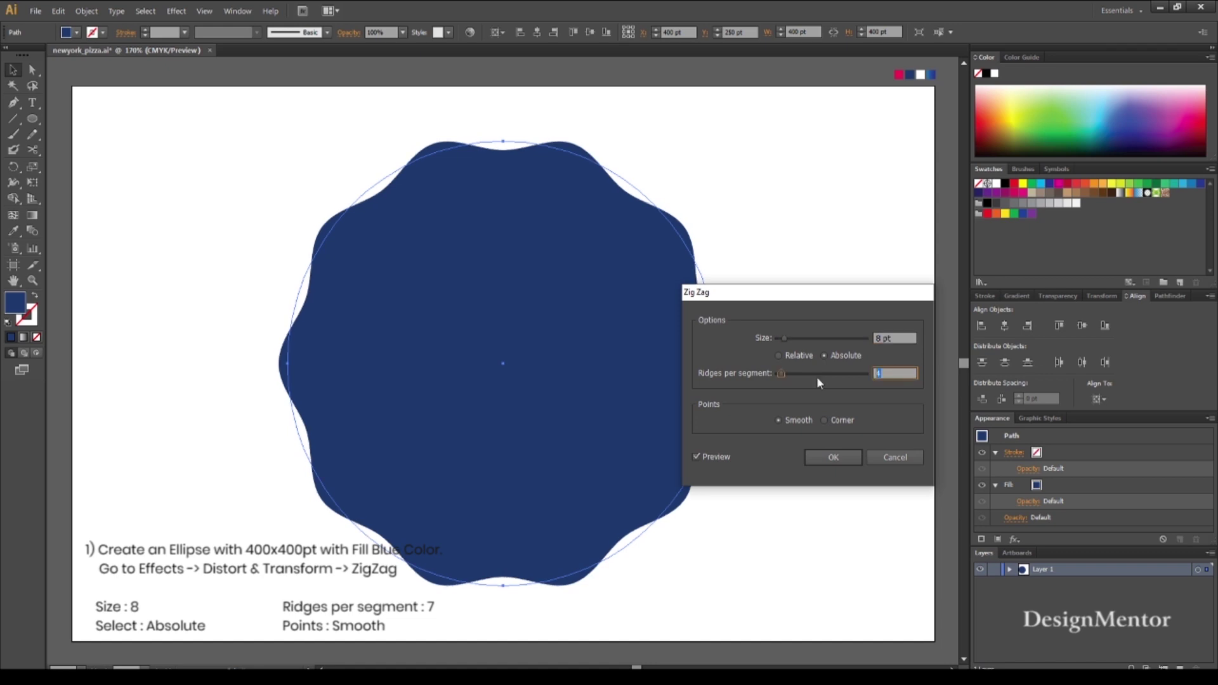
{"action": "type", "text": "7"}
{"action": "left_click", "coordinate": [702, 456]}
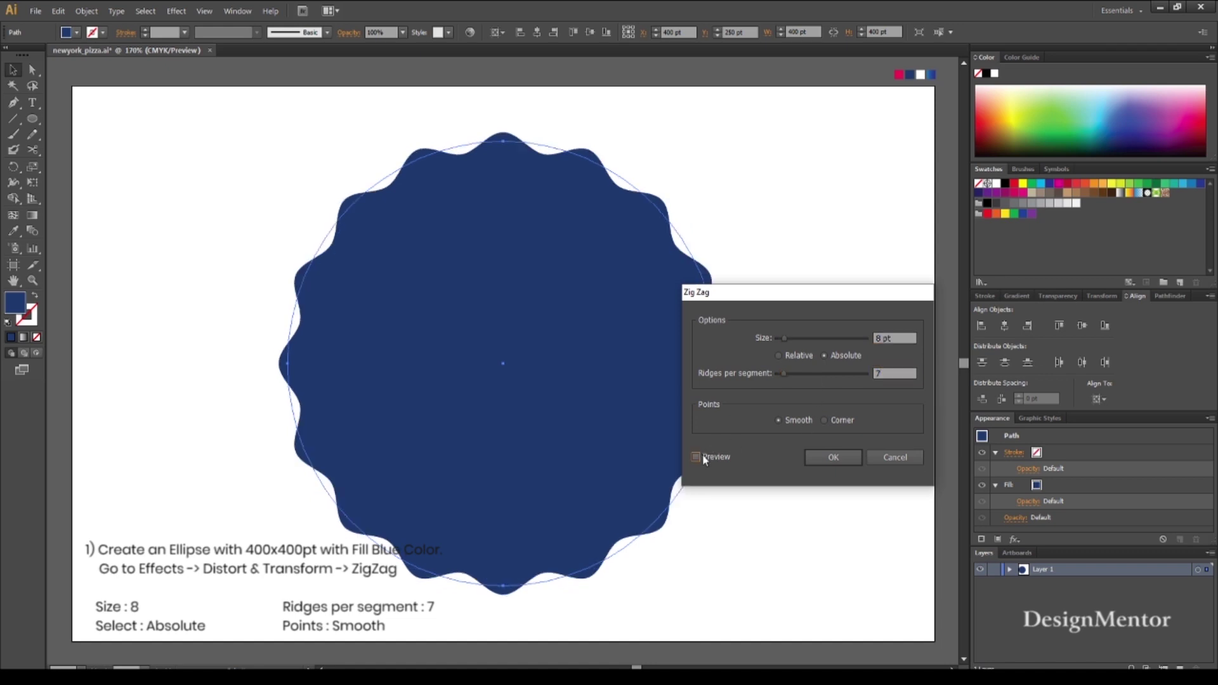
{"action": "mouse_move", "coordinate": [811, 307]}
{"action": "left_mouse_down"}
{"action": "mouse_move", "coordinate": [772, 324]}
{"action": "mouse_move", "coordinate": [765, 344]}
{"action": "left_mouse_up"}
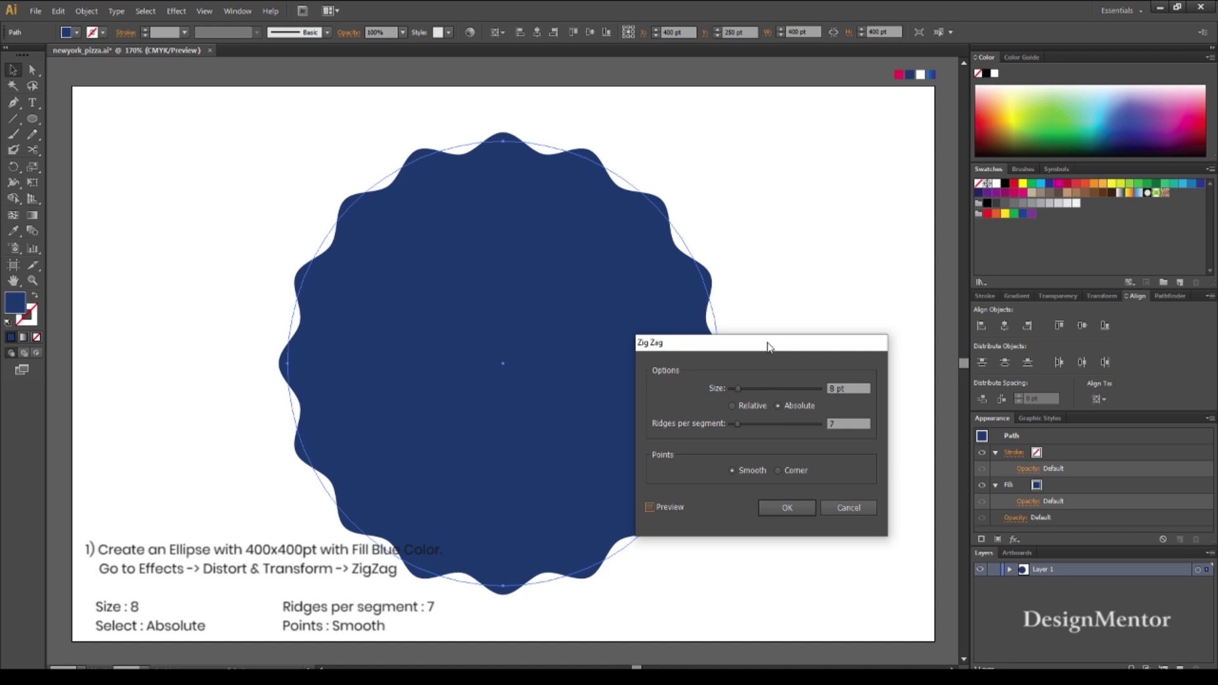
{"action": "left_click", "coordinate": [795, 512]}
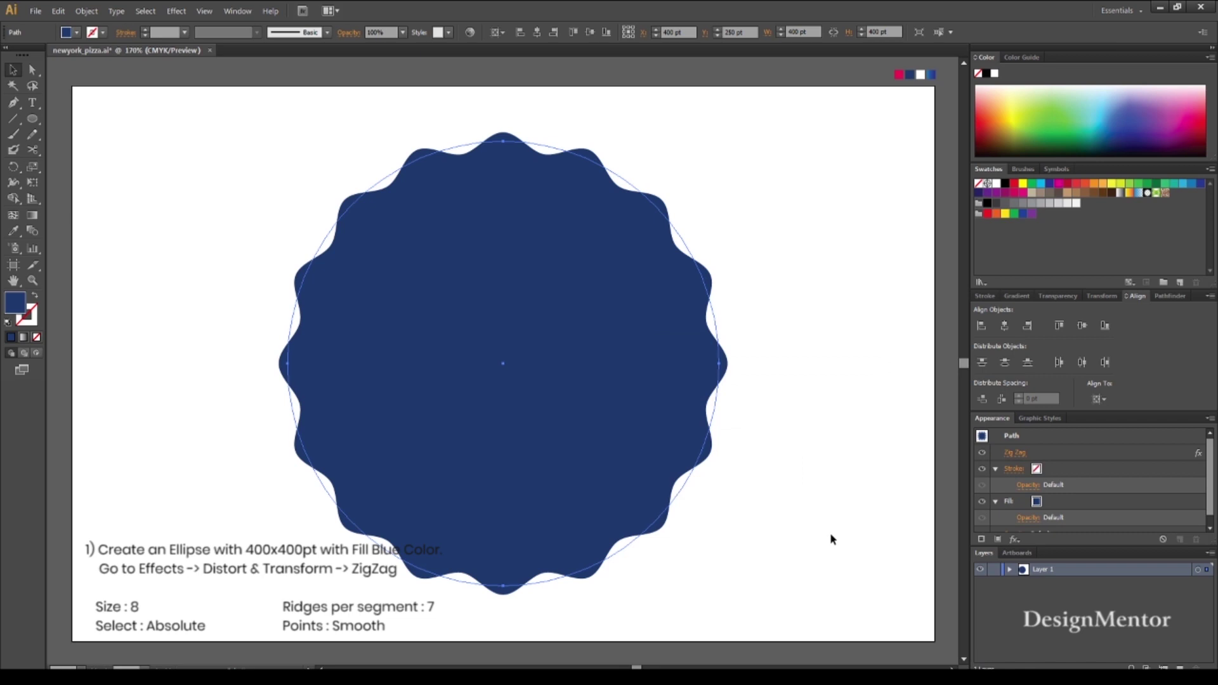
{"action": "left_click", "coordinate": [830, 532]}
{"action": "left_click", "coordinate": [529, 384]}
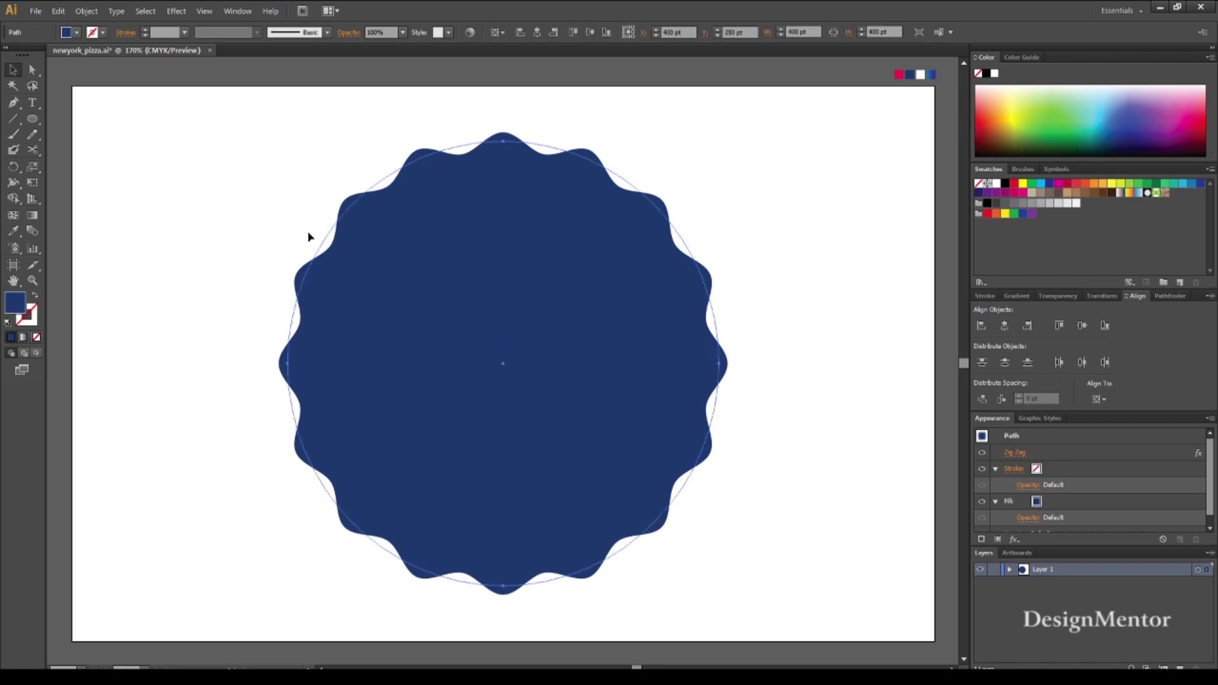
Paste a copy of the wavy shape in front and fill it pink
{"action": "left_click", "coordinate": [57, 11]}
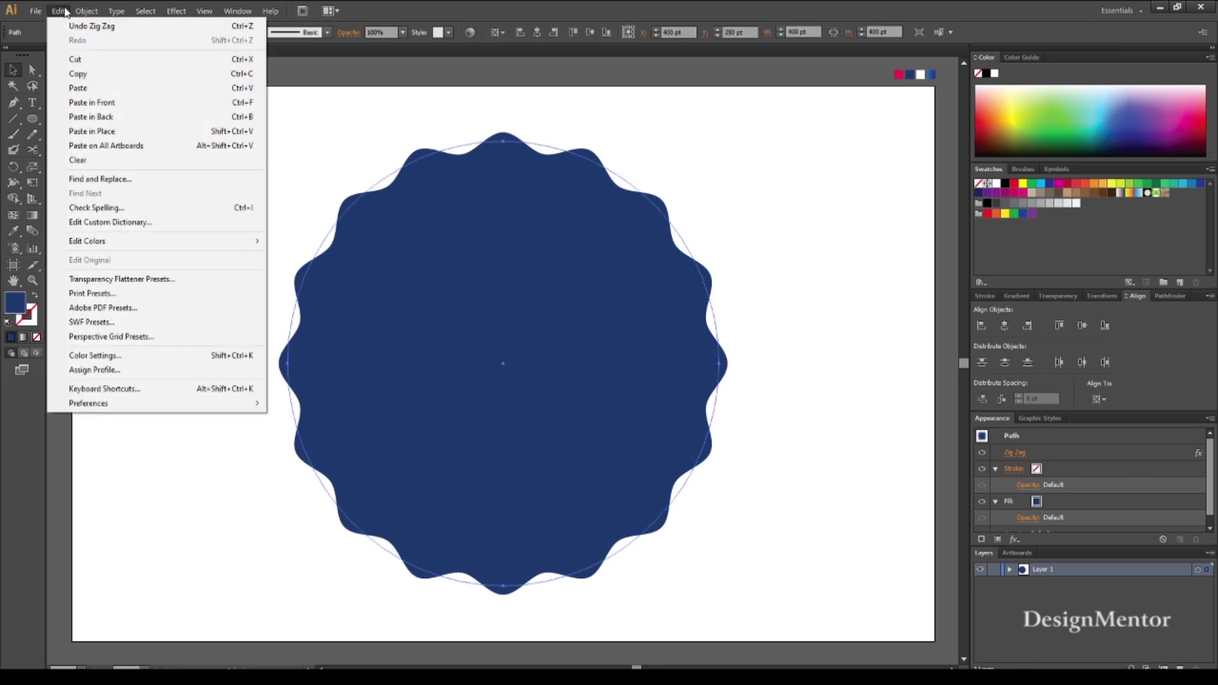
{"action": "left_click", "coordinate": [78, 74]}
{"action": "left_click", "coordinate": [58, 11]}
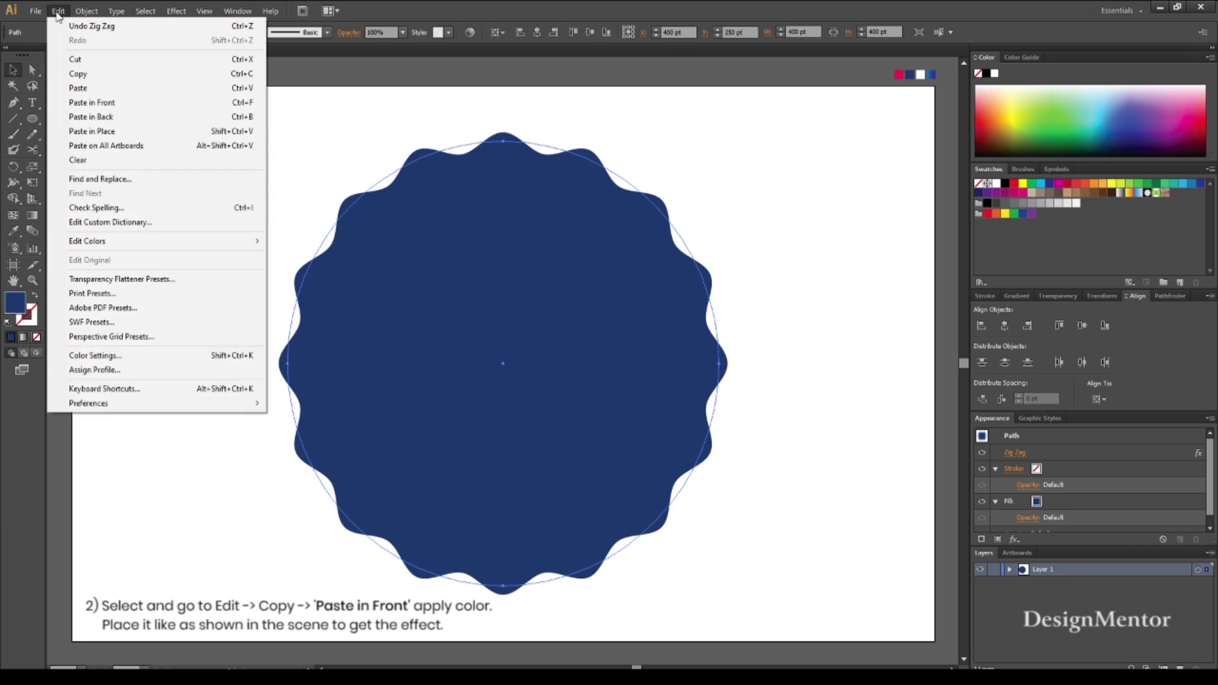
{"action": "left_click", "coordinate": [99, 105]}
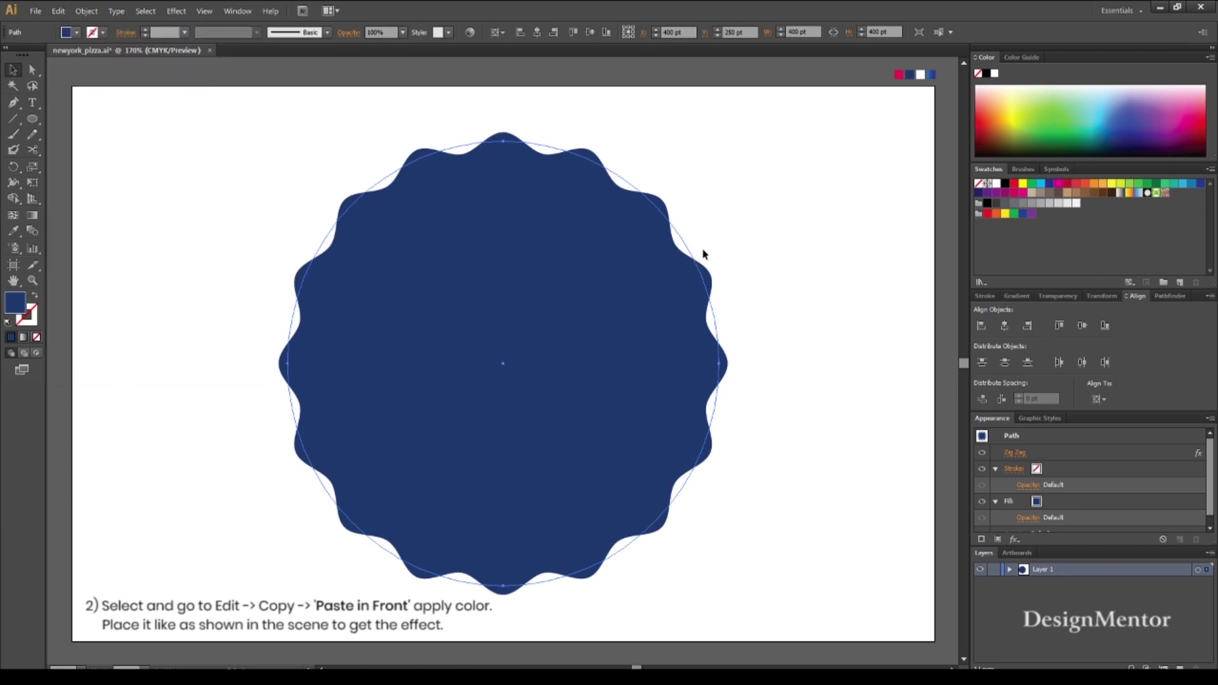
{"action": "key", "text": "i"}
{"action": "left_click", "coordinate": [898, 74]}
Rotate the pink copy slightly clockwise so the navy scallops peek out
{"action": "key", "text": "v"}
{"action": "left_click", "coordinate": [200, 165]}
{"action": "left_click", "coordinate": [458, 270]}
{"action": "key", "text": "e"}
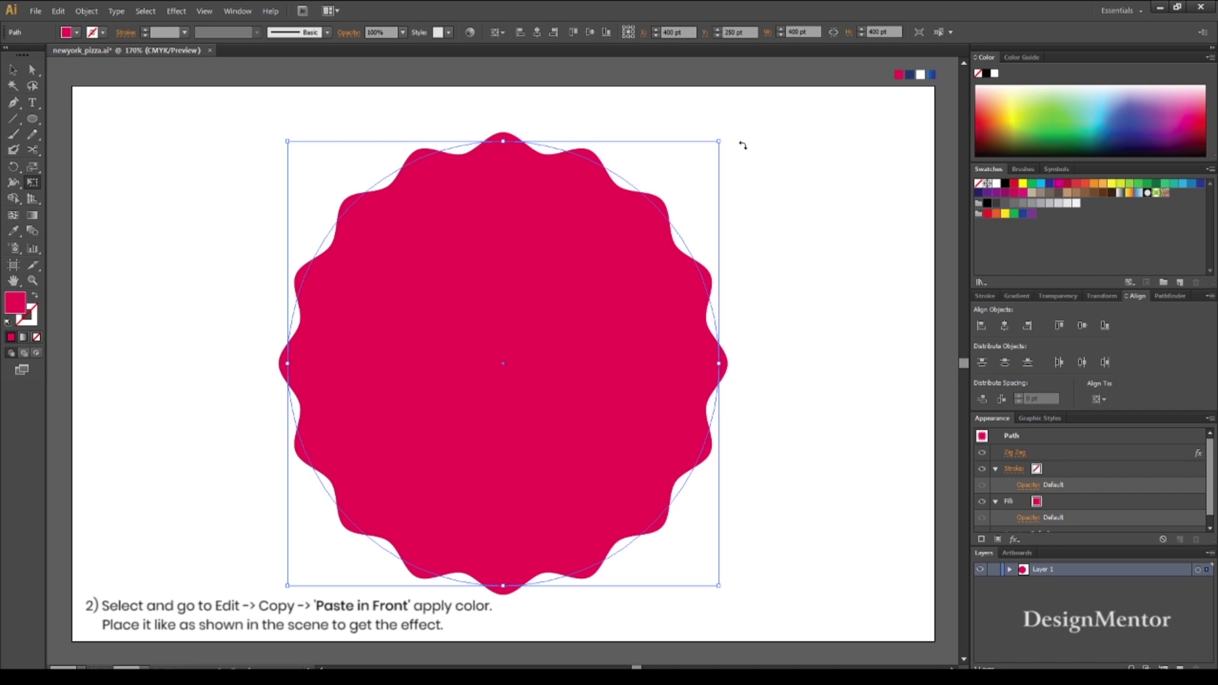
{"action": "left_click_drag", "start_coordinate": [728, 134], "coordinate": [768, 170]}
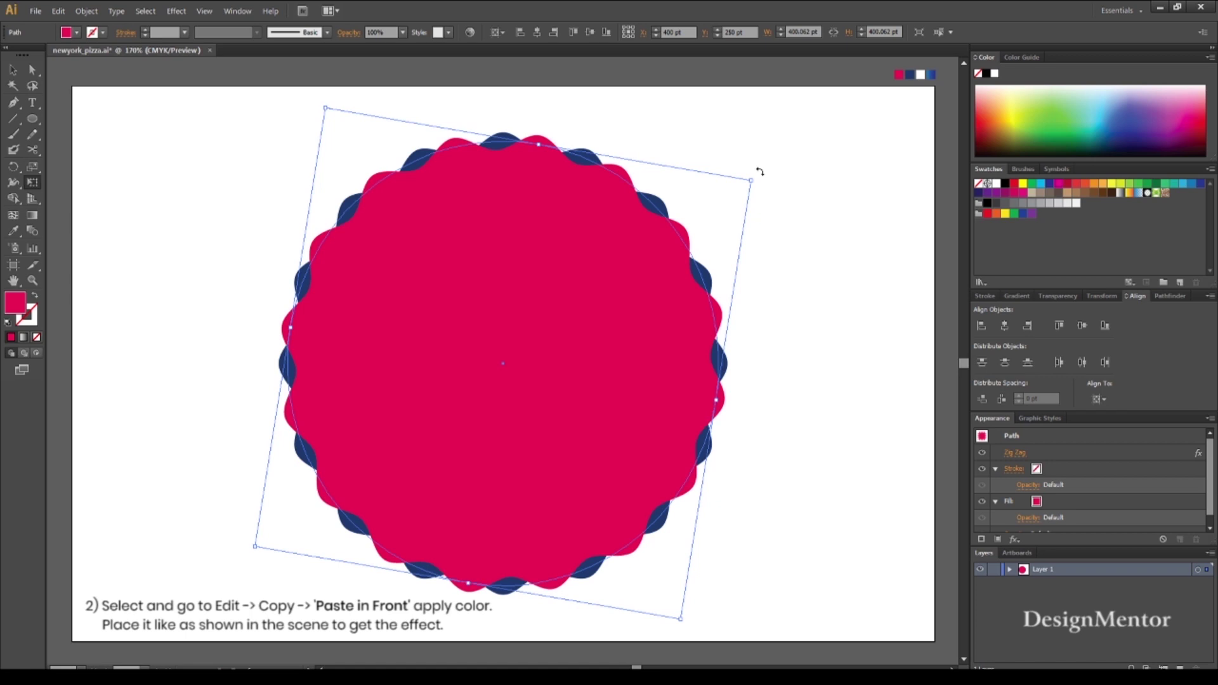
{"action": "left_click_drag", "start_coordinate": [759, 172], "coordinate": [766, 175]}
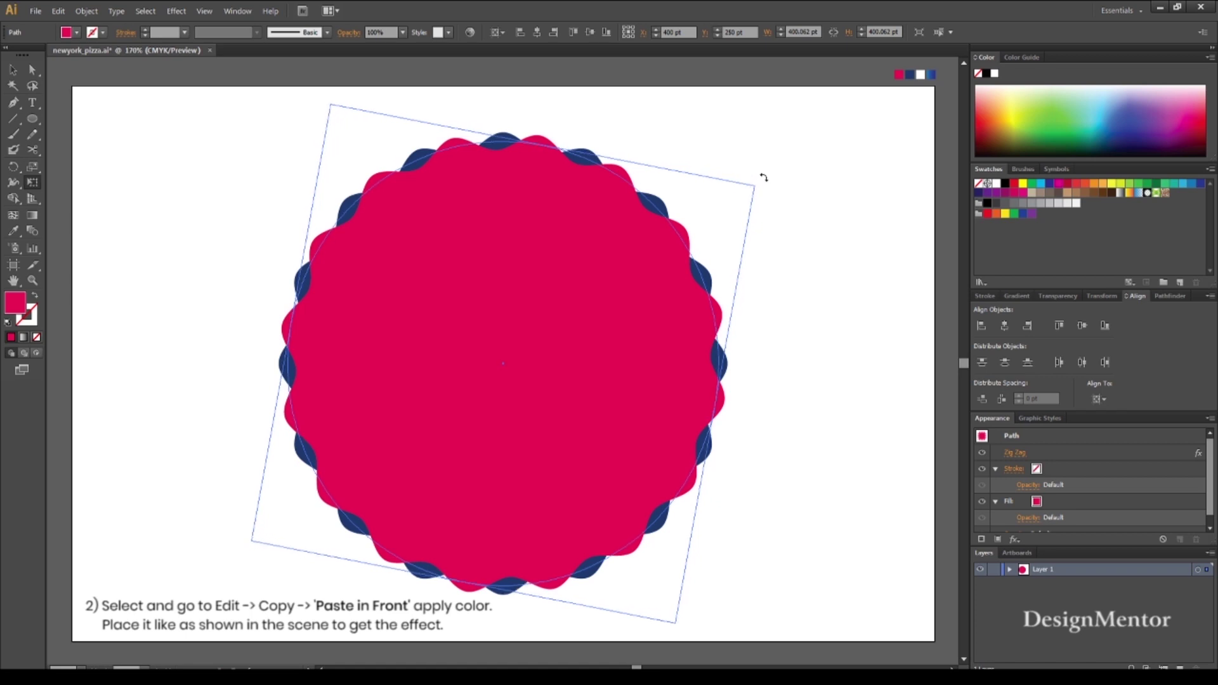
{"action": "left_click", "coordinate": [13, 70]}
{"action": "left_click", "coordinate": [260, 182]}
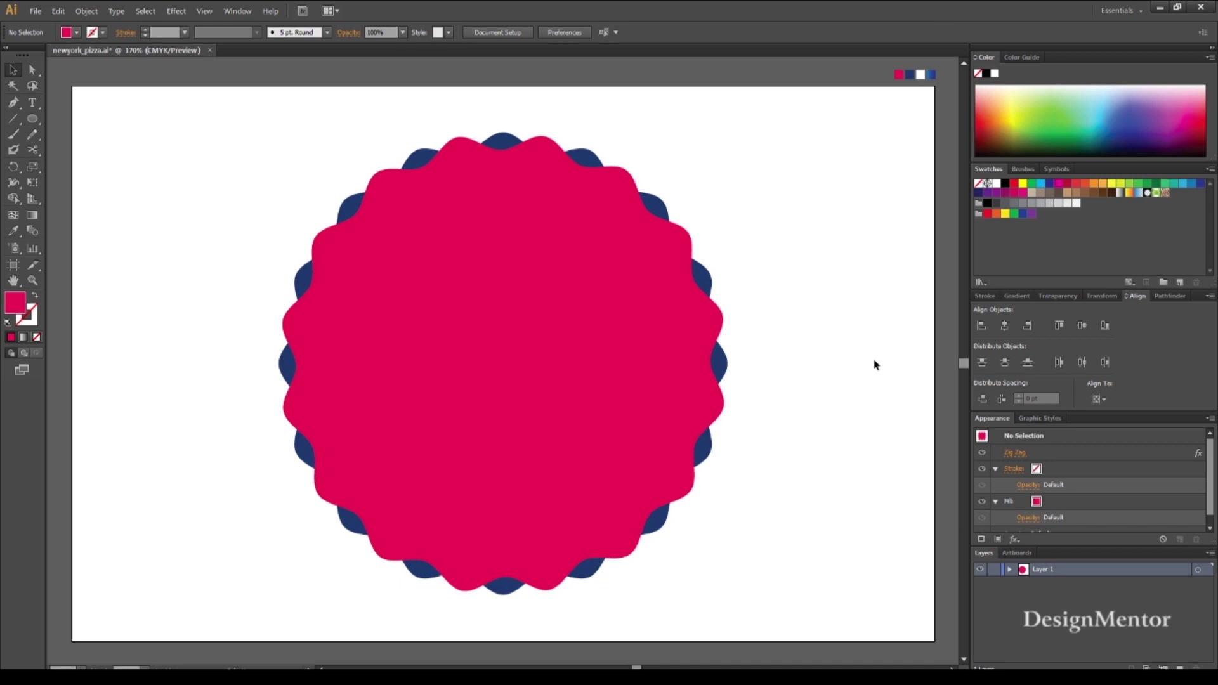
Draw a white-filled 360 × 360 pt circle
{"action": "left_click", "coordinate": [76, 32]}
{"action": "left_click", "coordinate": [26, 55]}
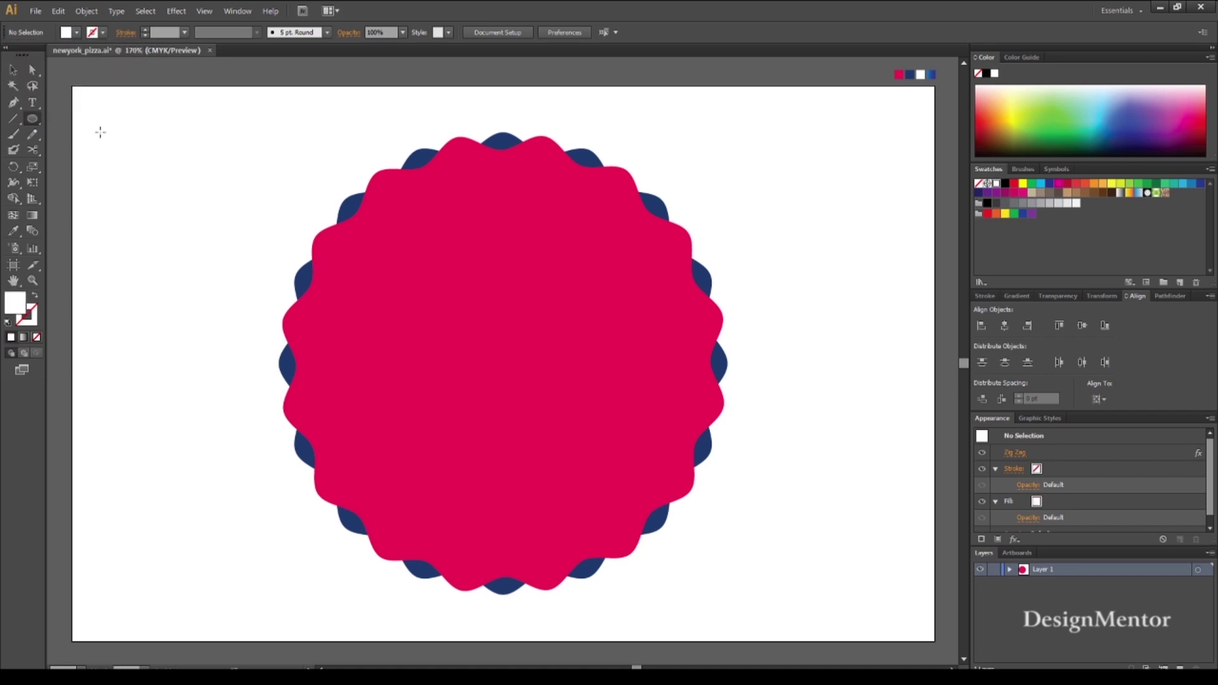
{"action": "left_click", "coordinate": [465, 349]}
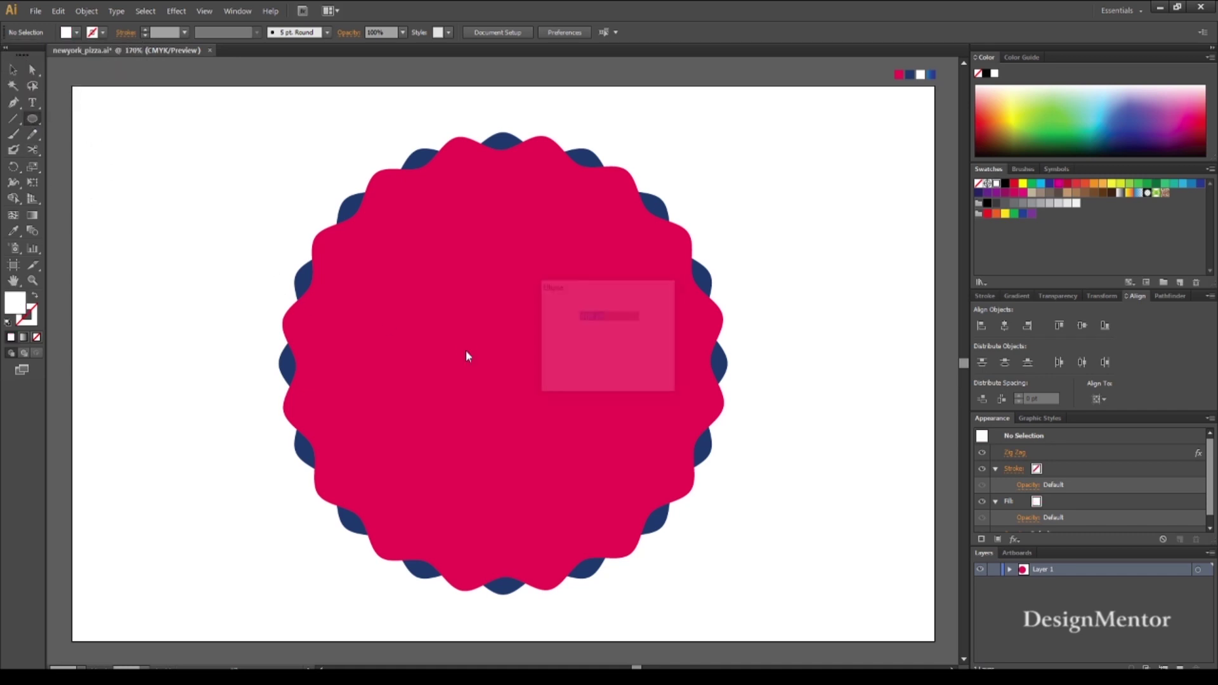
{"action": "type", "text": "2"}
{"action": "type", "text": "360"}
{"action": "key", "text": "Tab"}
{"action": "type", "text": "360"}
{"action": "key", "text": "Return"}
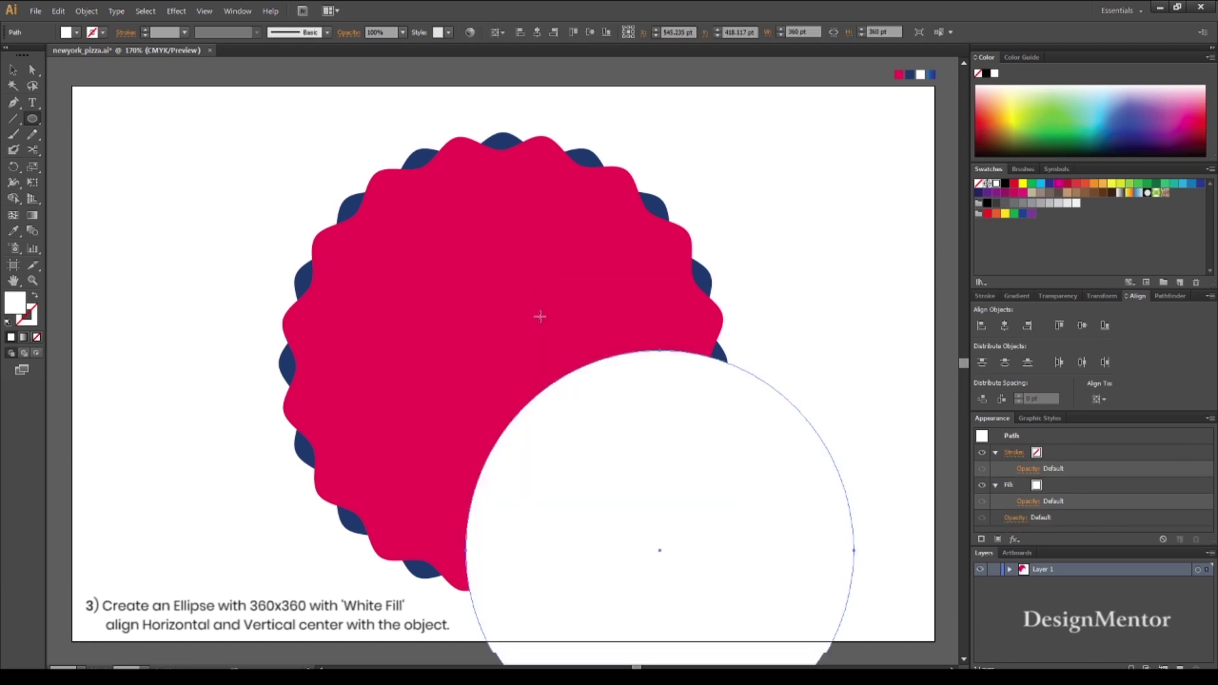
Centre the white circle horizontally and vertically on the badge
{"action": "left_click", "coordinate": [1005, 326]}
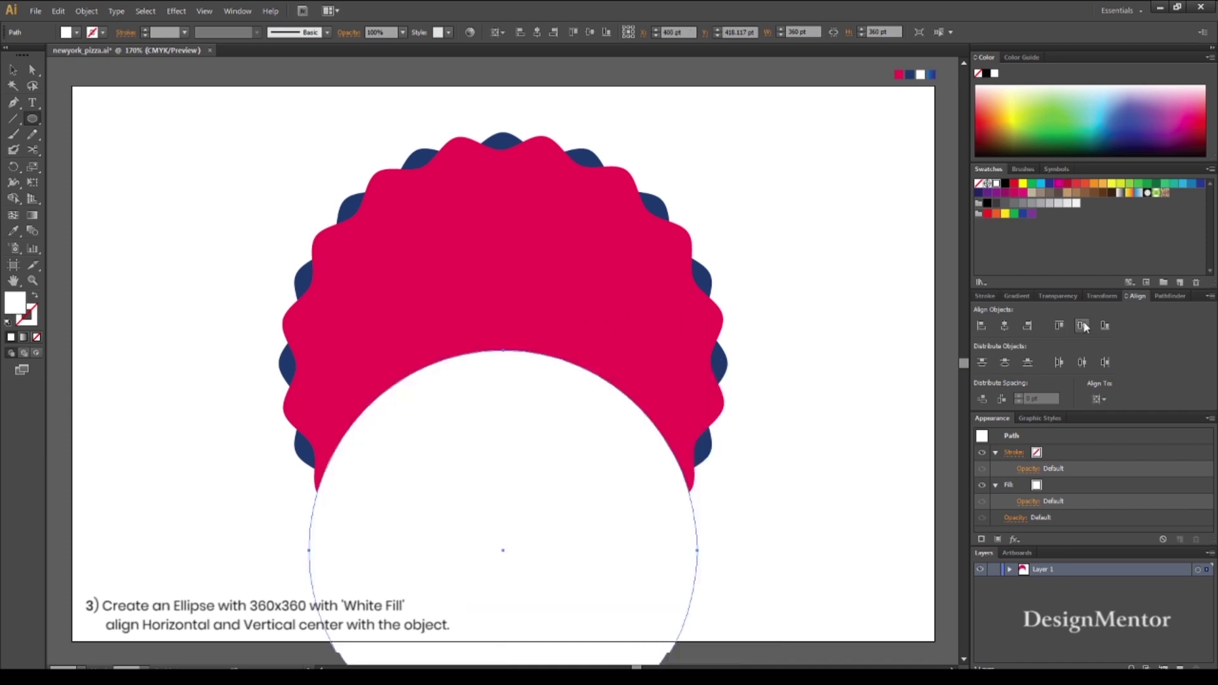
{"action": "left_click", "coordinate": [1082, 325]}
{"action": "left_click", "coordinate": [12, 70]}
{"action": "left_click", "coordinate": [157, 141]}
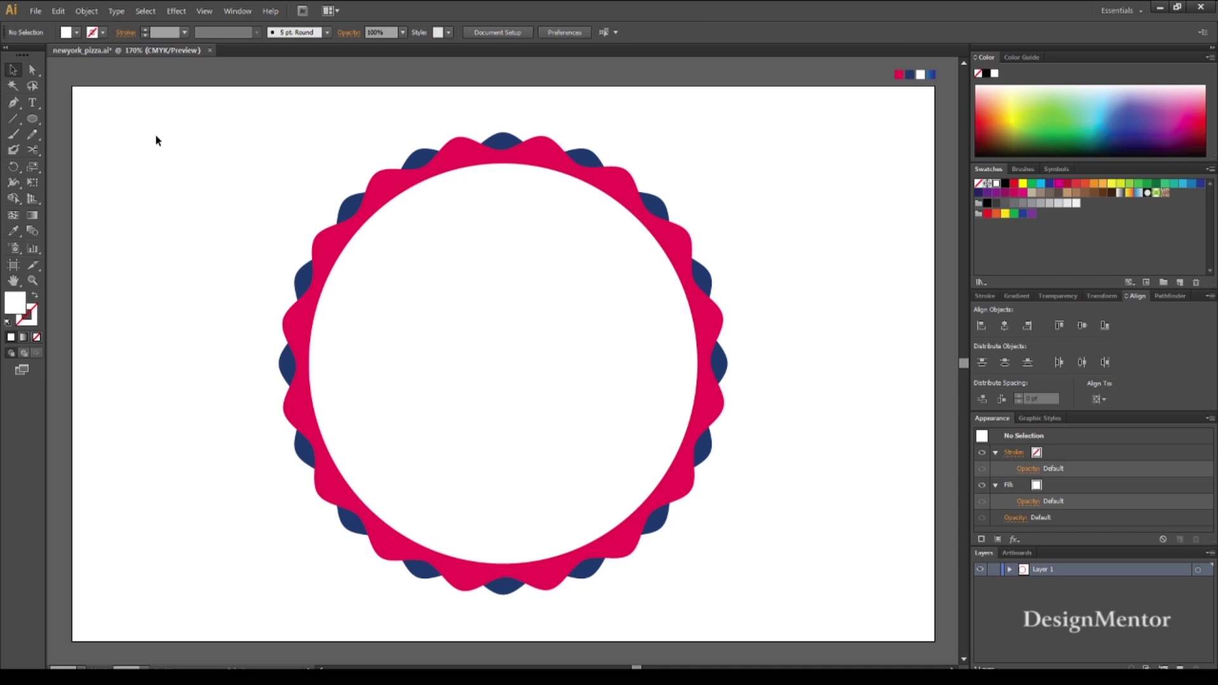
Paste a copy of the white inner circle in front of it
{"action": "left_click", "coordinate": [456, 269]}
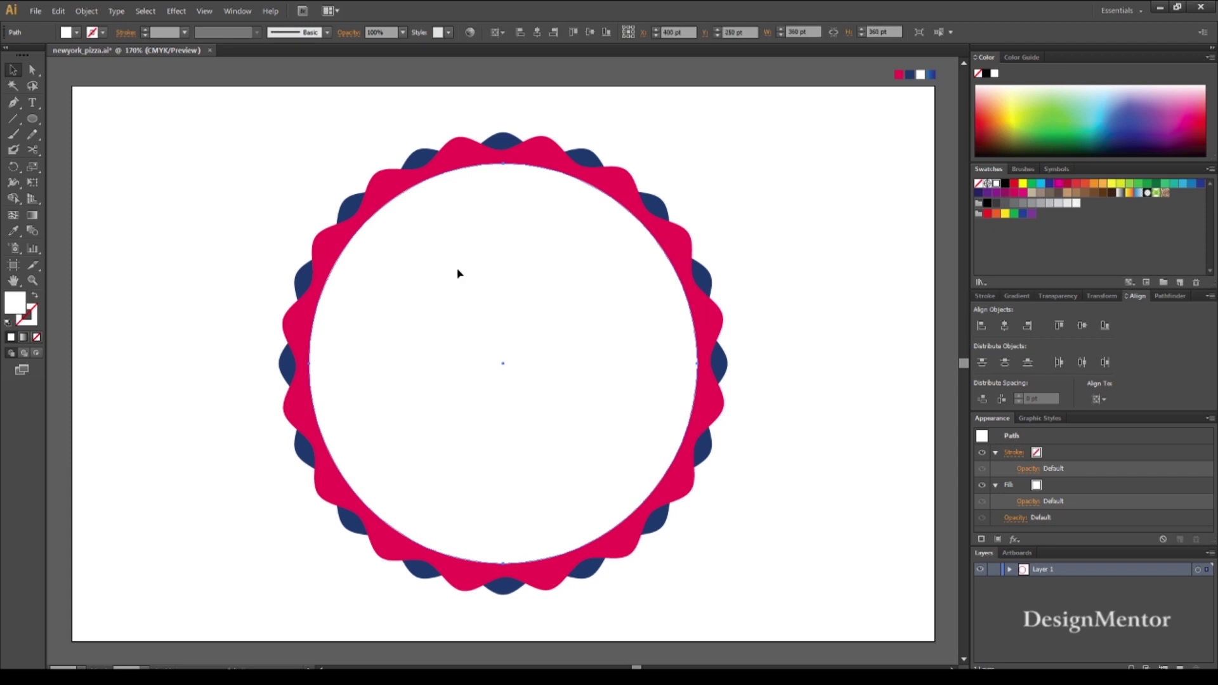
{"action": "left_click", "coordinate": [70, 13]}
{"action": "left_click", "coordinate": [77, 74]}
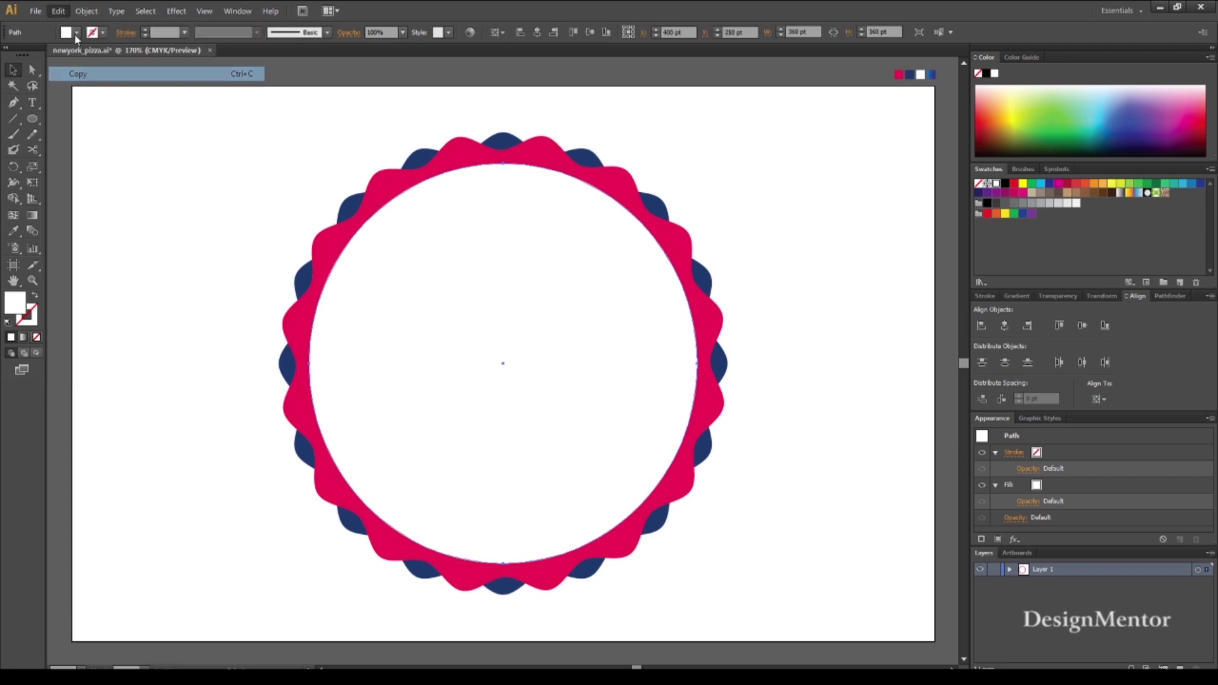
{"action": "left_click", "coordinate": [59, 13]}
{"action": "left_click", "coordinate": [92, 102]}
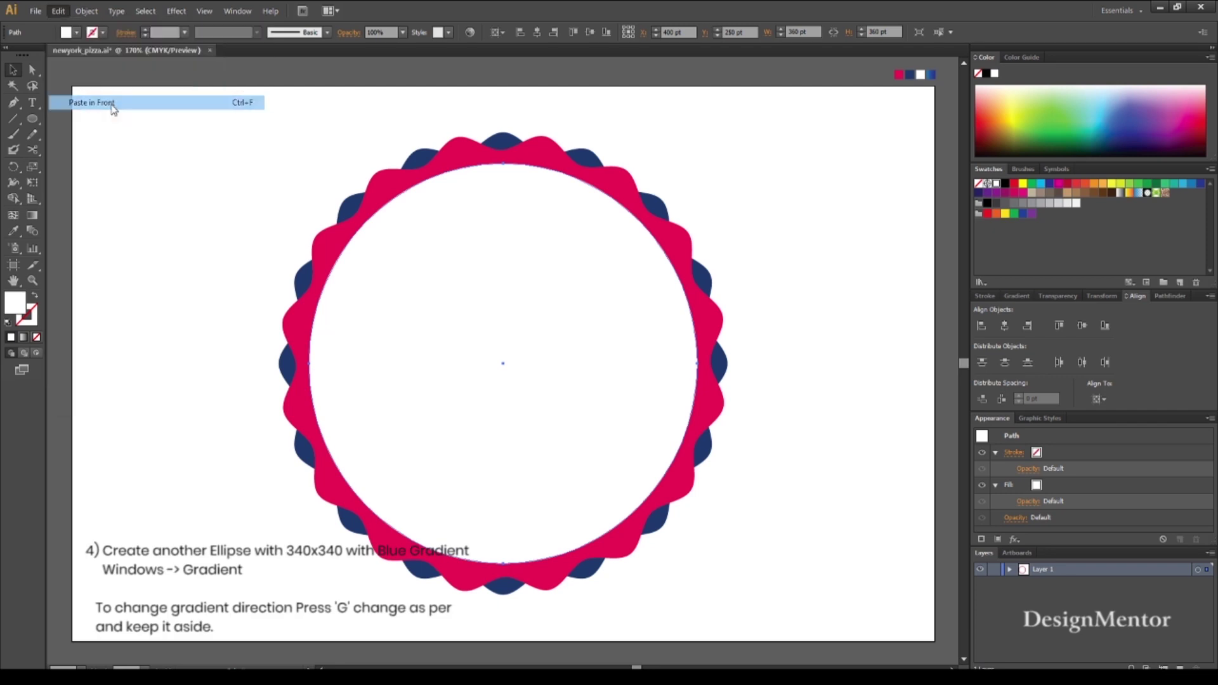
Resize the copy to 340 × 340 pt and fill it with the blue gradient
{"action": "left_click", "coordinate": [793, 31]}
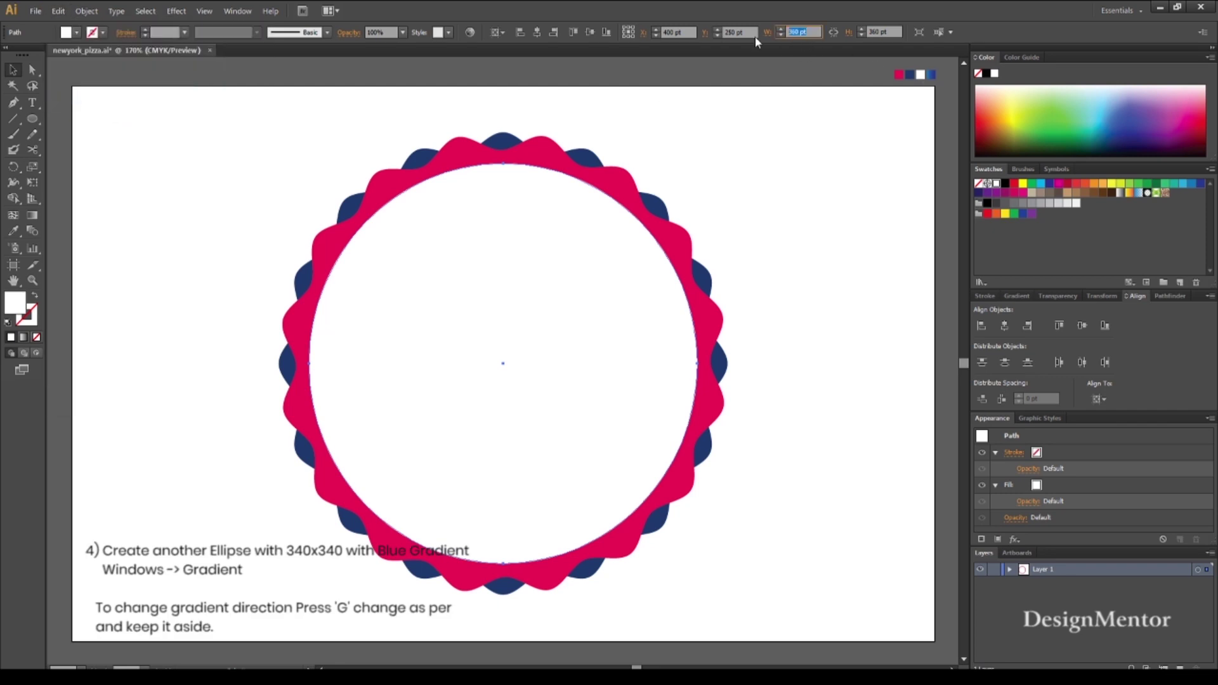
{"action": "type", "text": "340"}
{"action": "key", "text": "Tab"}
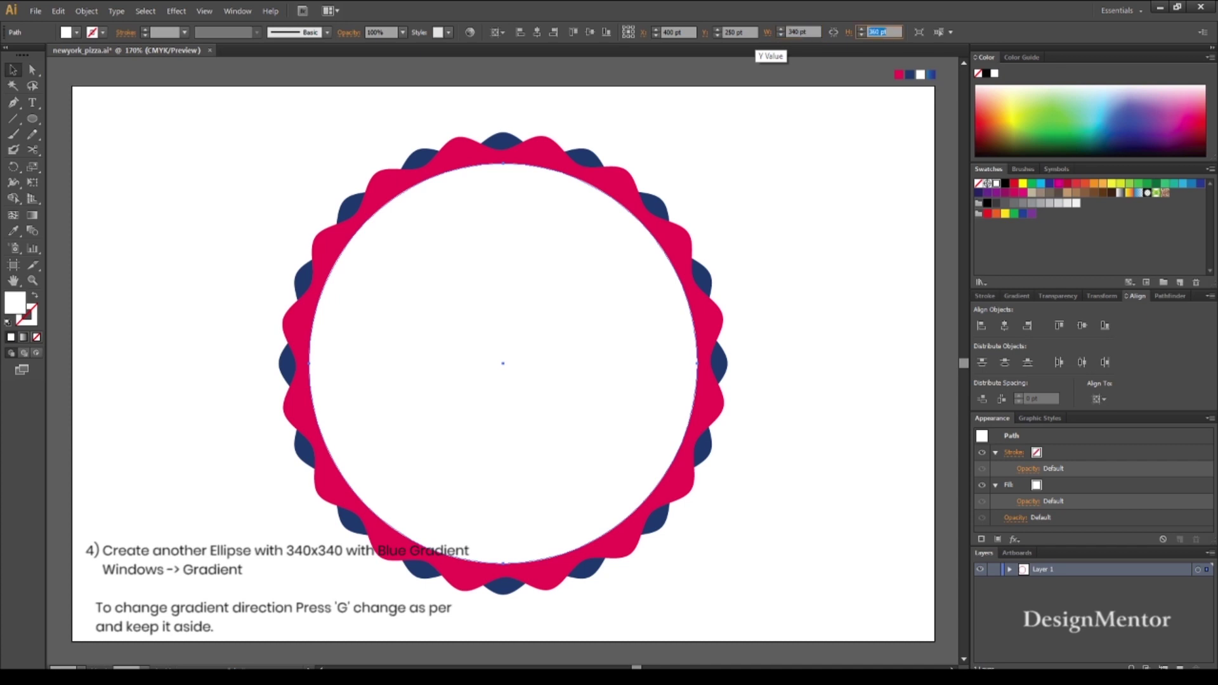
{"action": "type", "text": "340"}
{"action": "key", "text": "Return"}
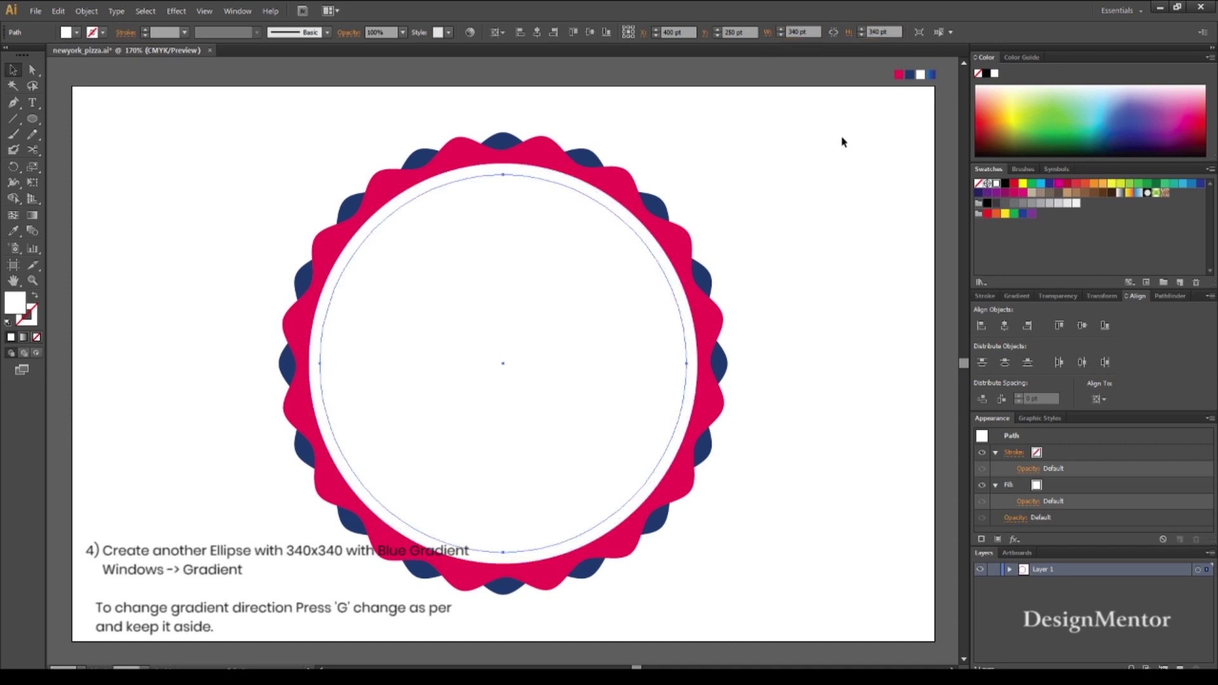
{"action": "key", "text": "i"}
{"action": "left_click", "coordinate": [931, 75]}
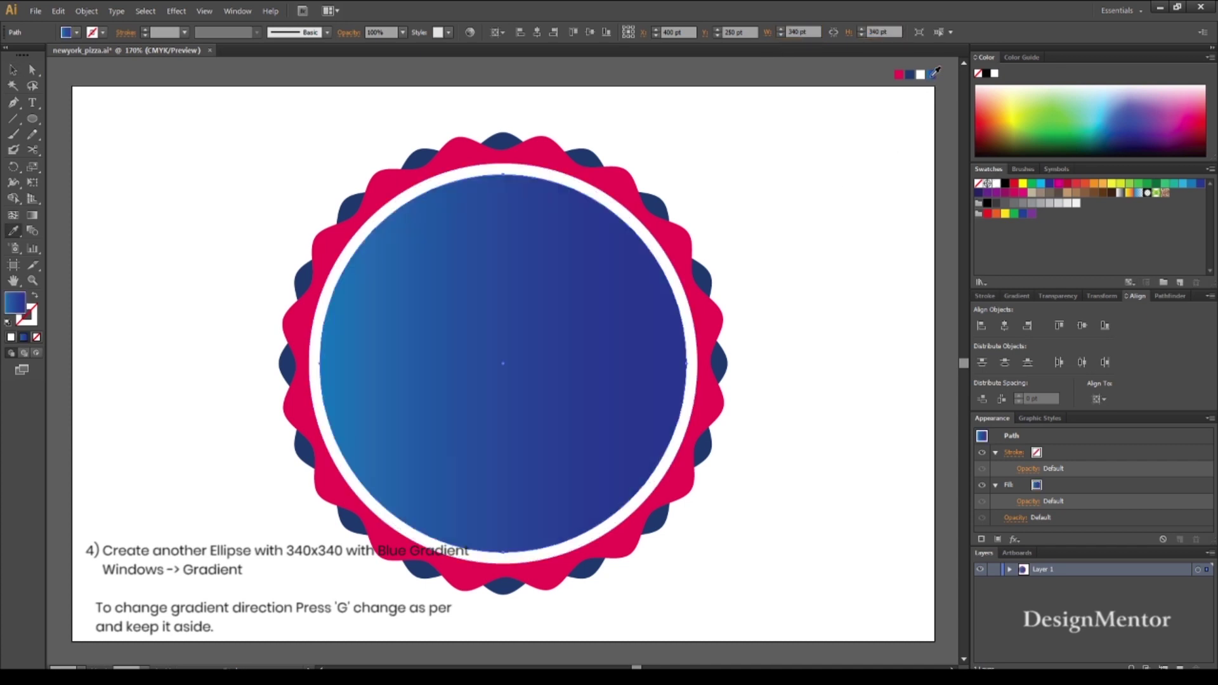
{"action": "left_click", "coordinate": [14, 72]}
Drag the inner circle's gradient vertically so light blue sits on top, navy below
{"action": "left_click", "coordinate": [236, 11]}
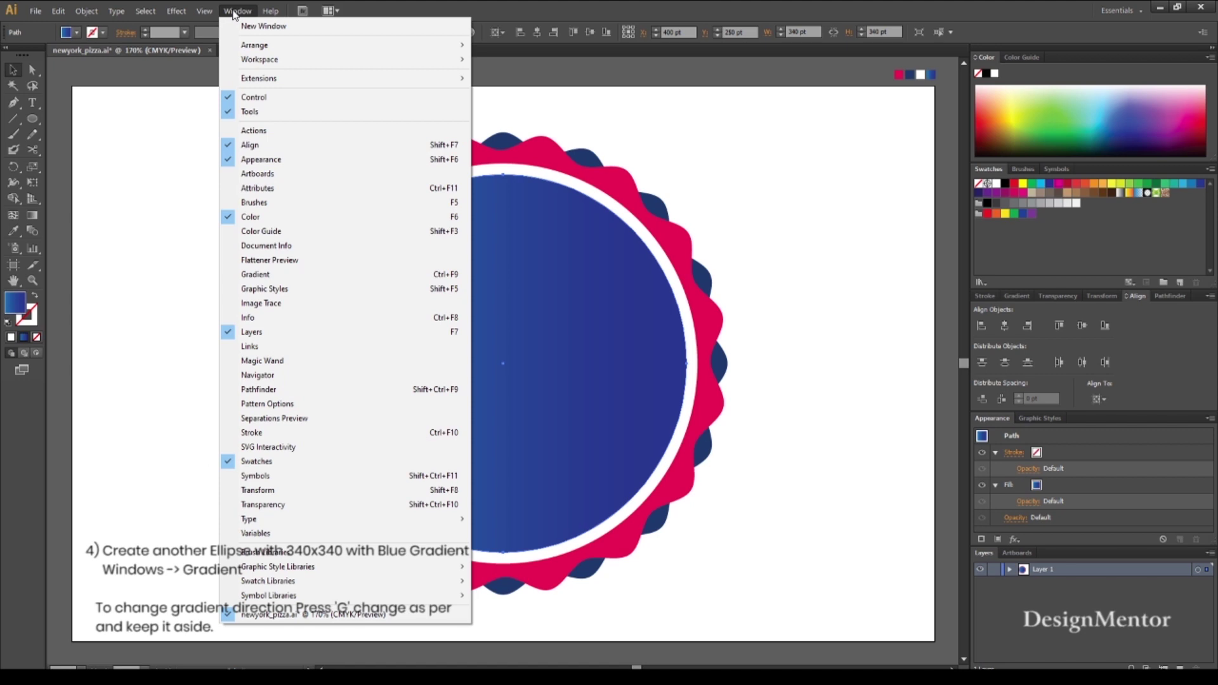
{"action": "left_click", "coordinate": [266, 274]}
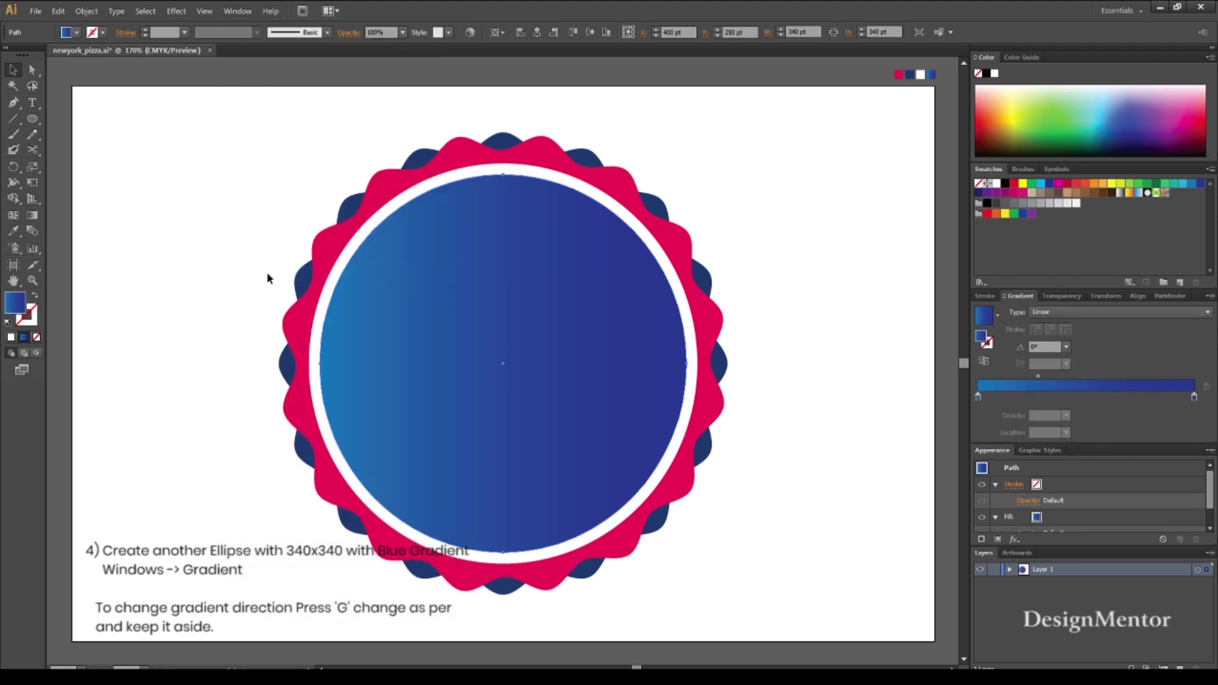
{"action": "key", "text": "g"}
{"action": "left_click_drag", "start_coordinate": [496, 189], "coordinate": [503, 519]}
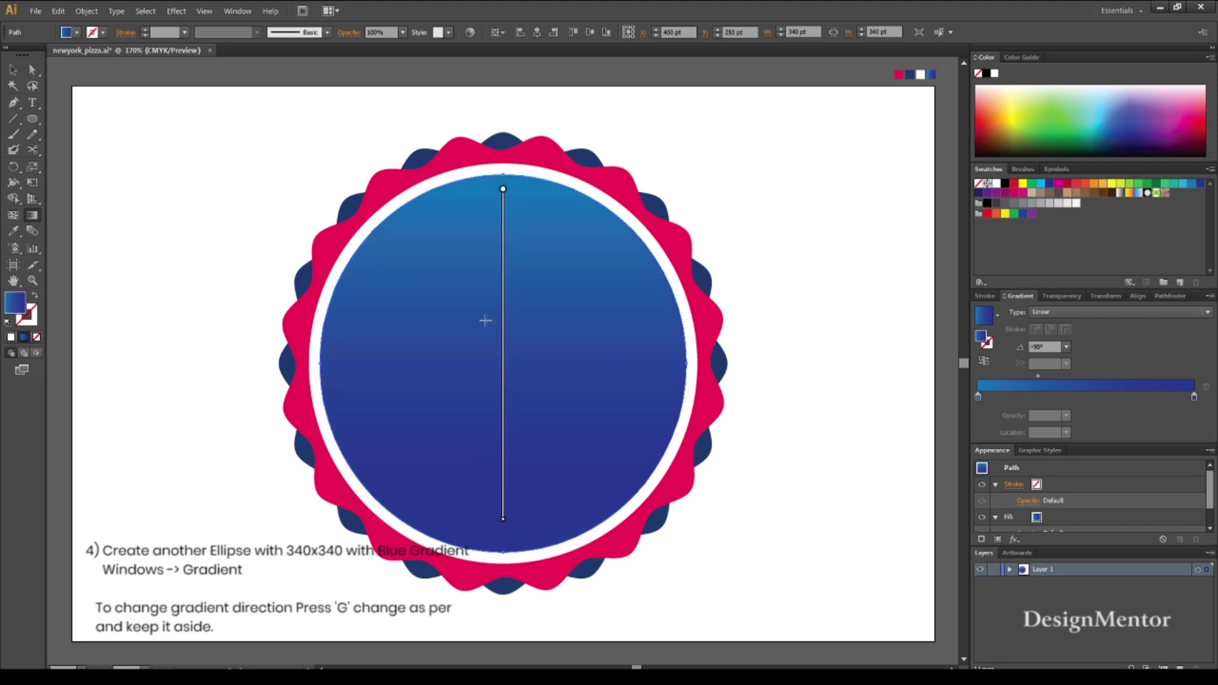
{"action": "left_click_drag", "start_coordinate": [491, 278], "coordinate": [501, 534]}
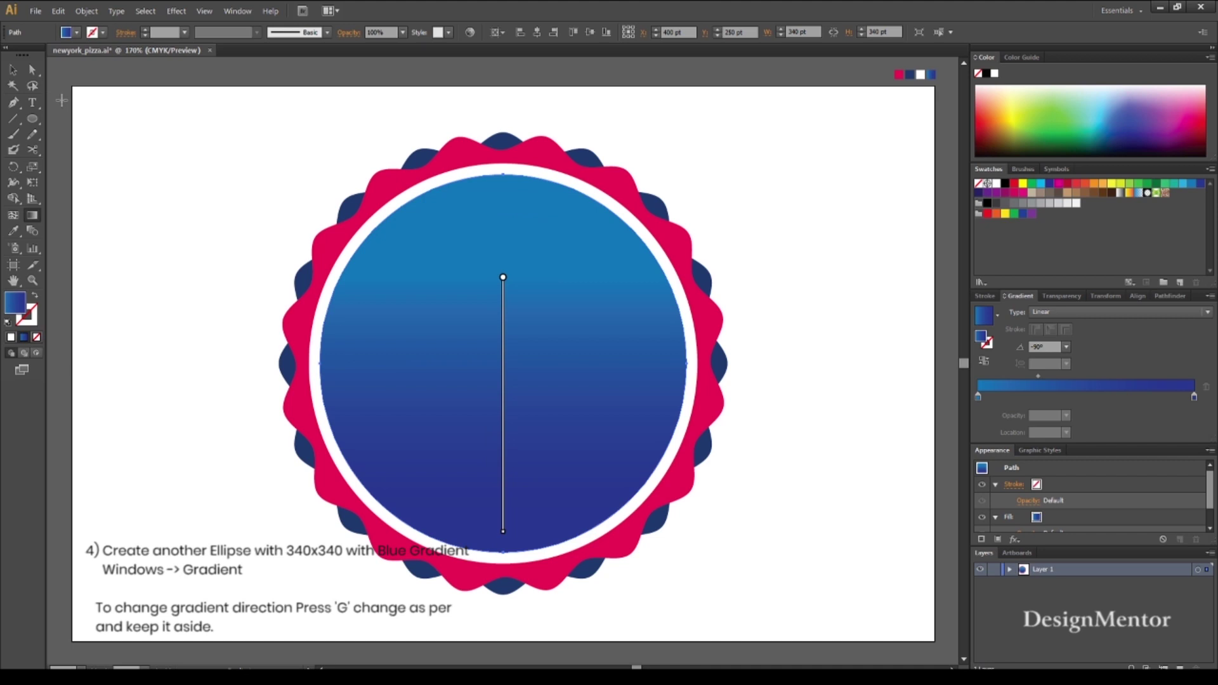
{"action": "left_click", "coordinate": [13, 70]}
{"action": "left_click", "coordinate": [785, 325]}
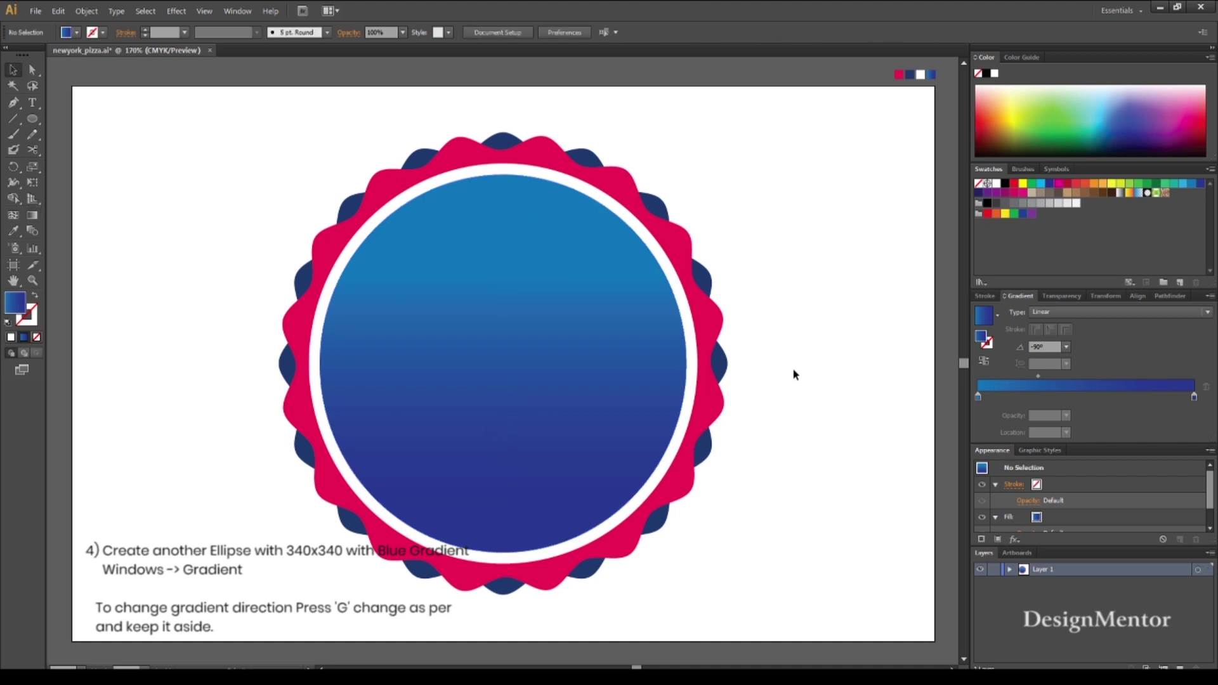
{"action": "left_click", "coordinate": [603, 369]}
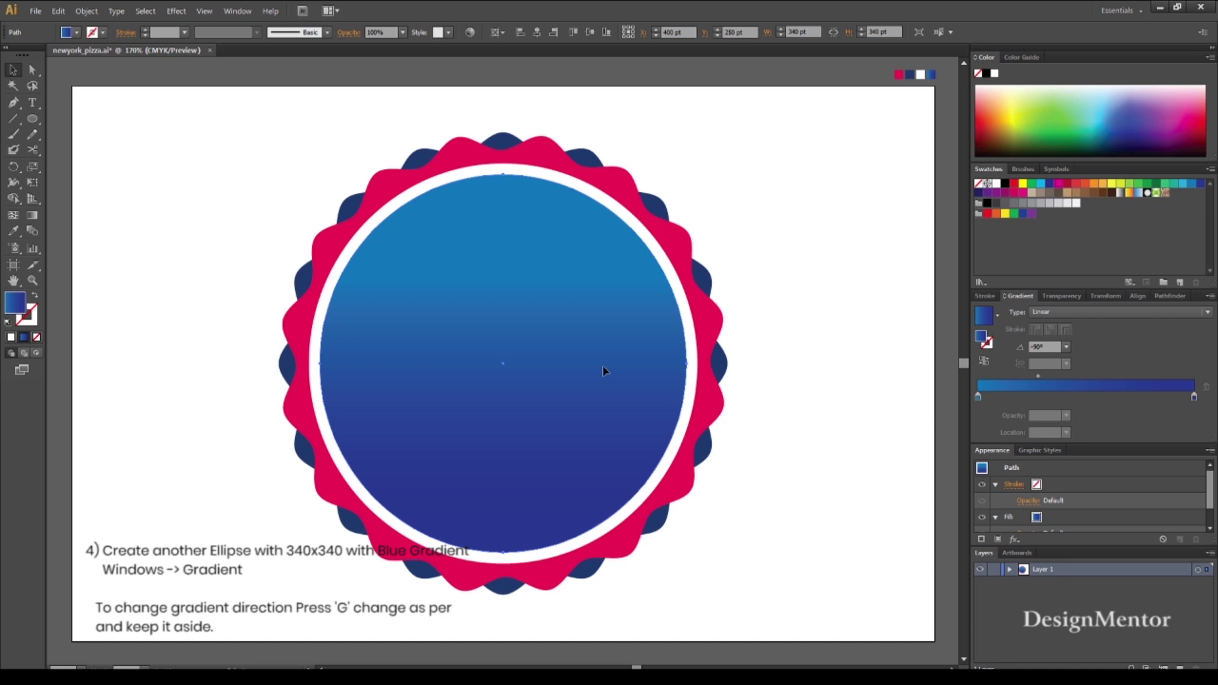
Select all the badge shapes and group them
{"action": "left_click", "coordinate": [765, 444]}
{"action": "left_click_drag", "start_coordinate": [229, 133], "coordinate": [765, 615]}
{"action": "left_click", "coordinate": [637, 367]}
{"action": "left_click", "coordinate": [305, 152]}
{"action": "left_click_drag", "start_coordinate": [238, 123], "coordinate": [739, 610]}
{"action": "left_click", "coordinate": [82, 11]}
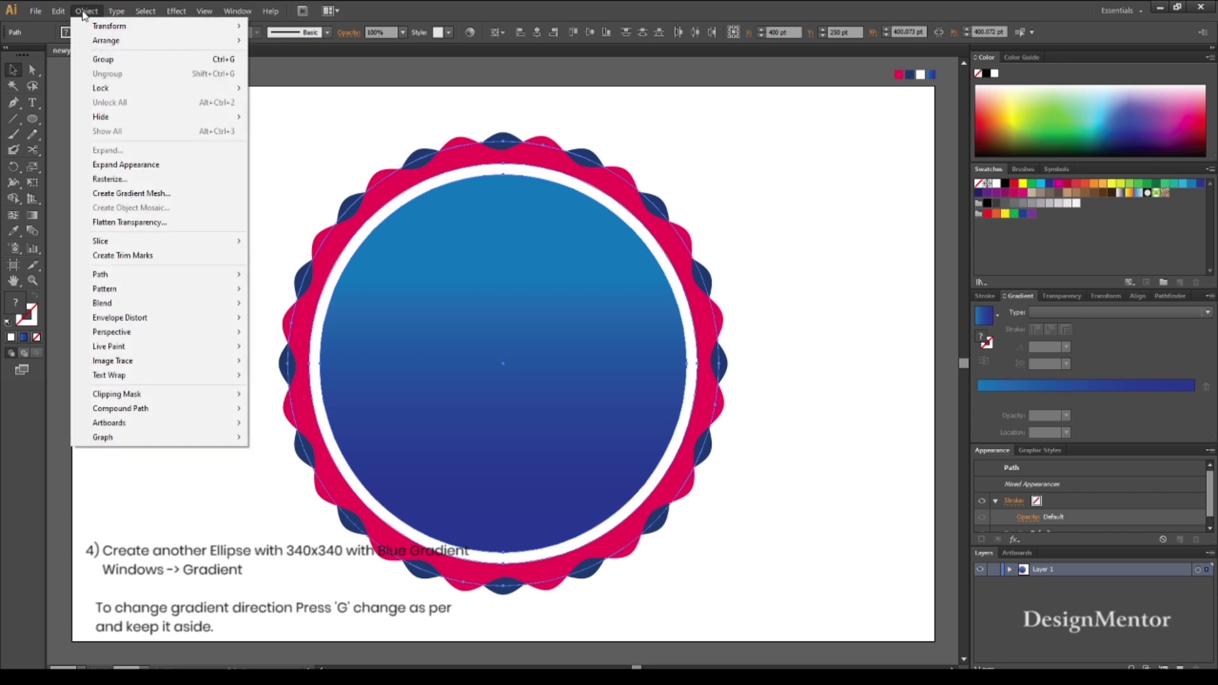
{"action": "left_click", "coordinate": [96, 60]}
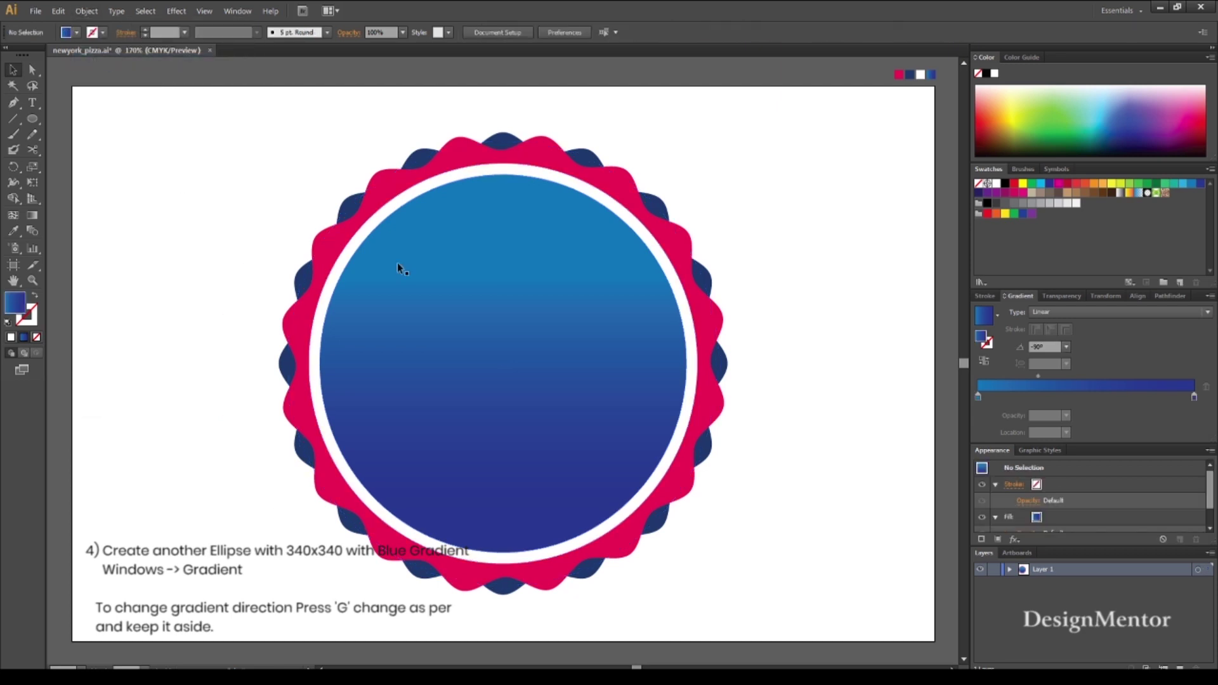
Nudge the badge group to the right, out of the way
{"action": "key", "text": "shift+Right"}
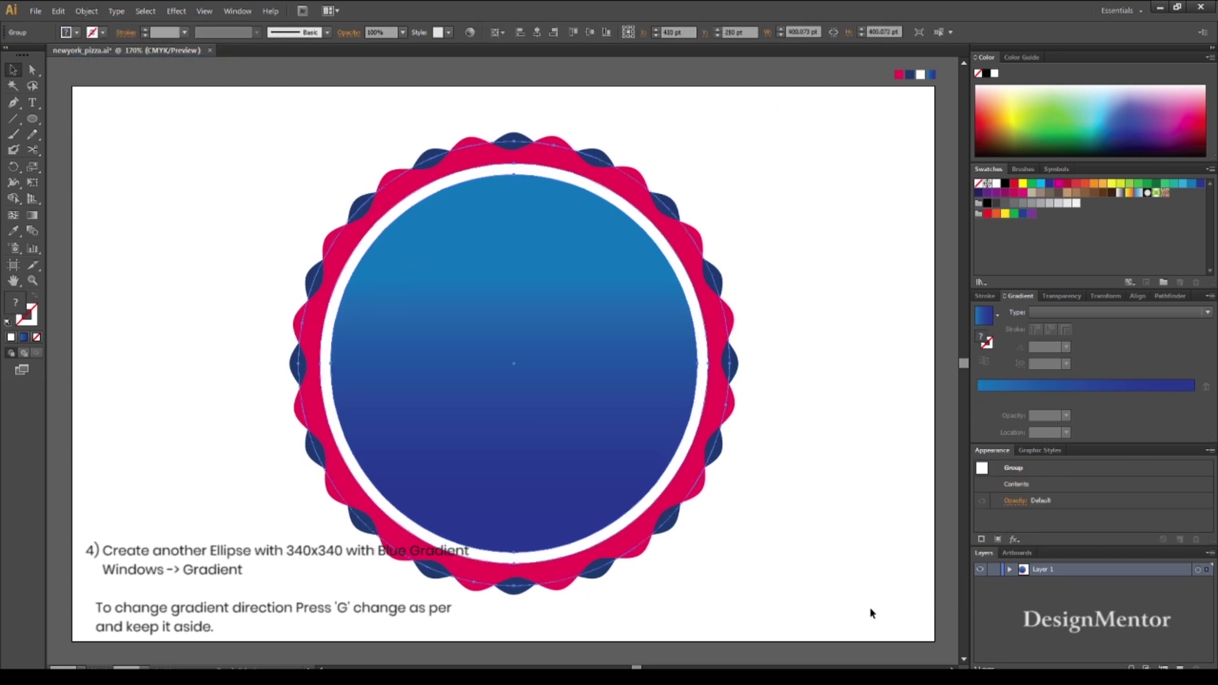
{"action": "key", "text": "shift+Right"}
{"action": "key", "text": "shift+Right"}
{"action": "key", "text": "shift+Right"}
{"action": "key", "text": "shift+Right"}
{"action": "key", "text": "shift+Right"}
{"action": "key", "text": "shift+Right"}
{"action": "key", "text": "shift+Right"}
{"action": "key", "text": "shift+Right"}
{"action": "key", "text": "shift+Right"}
{"action": "key", "text": "shift+Right"}
{"action": "key", "text": "shift+Right"}
{"action": "key", "text": "shift+Right"}
{"action": "key", "text": "shift+Right"}
{"action": "key", "text": "shift+Right"}
{"action": "key", "text": "shift+Right"}
{"action": "key", "text": "shift+Right"}
{"action": "key", "text": "shift+Right"}
{"action": "key", "text": "shift+Right"}
{"action": "key", "text": "shift+Right"}
{"action": "key", "text": "shift+Right"}
{"action": "key", "text": "shift+Right"}
{"action": "key", "text": "shift+Right"}
{"action": "key", "text": "shift+Right"}
{"action": "key", "text": "shift+Right"}
{"action": "key", "text": "shift+Right"}
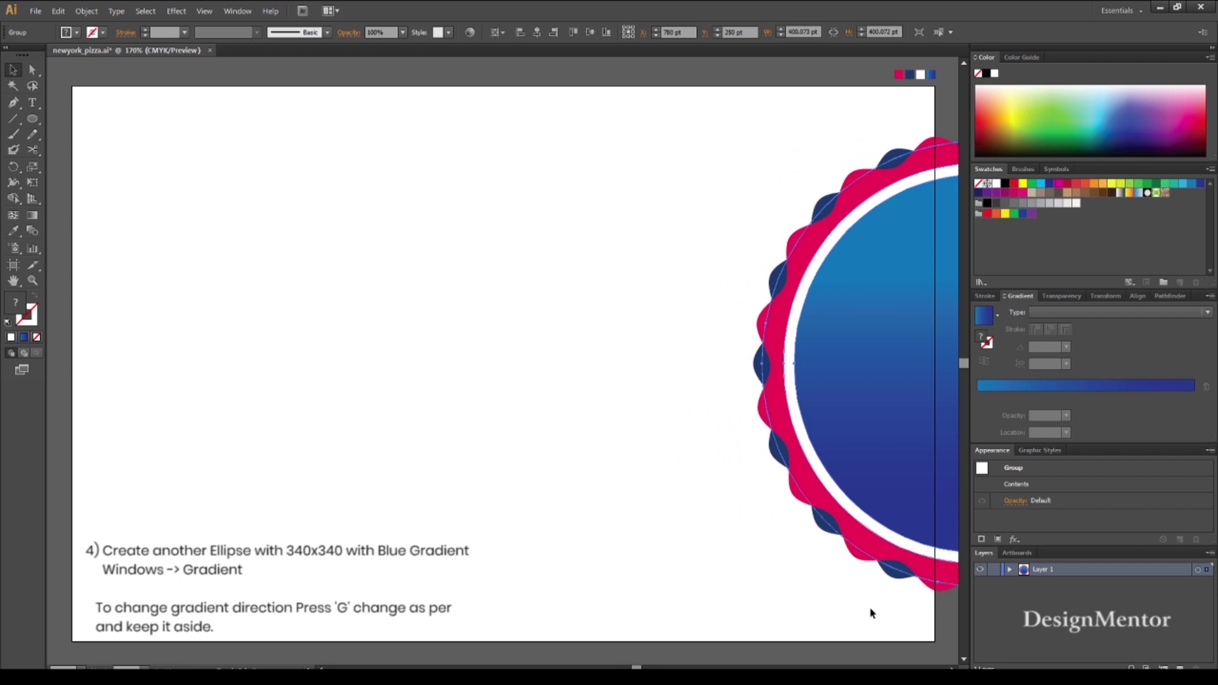
{"action": "key", "text": "shift+Right"}
{"action": "key", "text": "shift+Right"}
{"action": "key", "text": "shift+Right"}
Draw a 340 × 340 pt blue-gradient circle on the artboard beside the grouped badge
{"action": "left_click", "coordinate": [222, 303]}
{"action": "left_click", "coordinate": [32, 118]}
{"action": "left_click", "coordinate": [399, 303]}
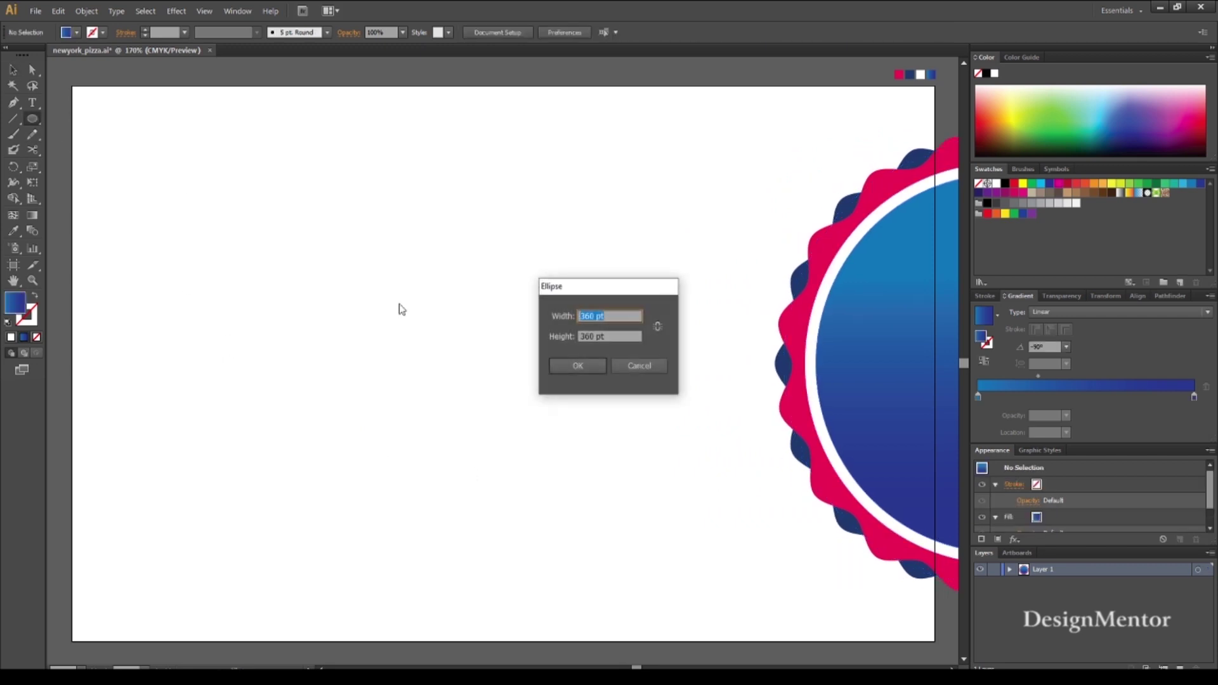
{"action": "type", "text": "340"}
{"action": "key", "text": "Tab"}
{"action": "type", "text": "340"}
{"action": "key", "text": "Return"}
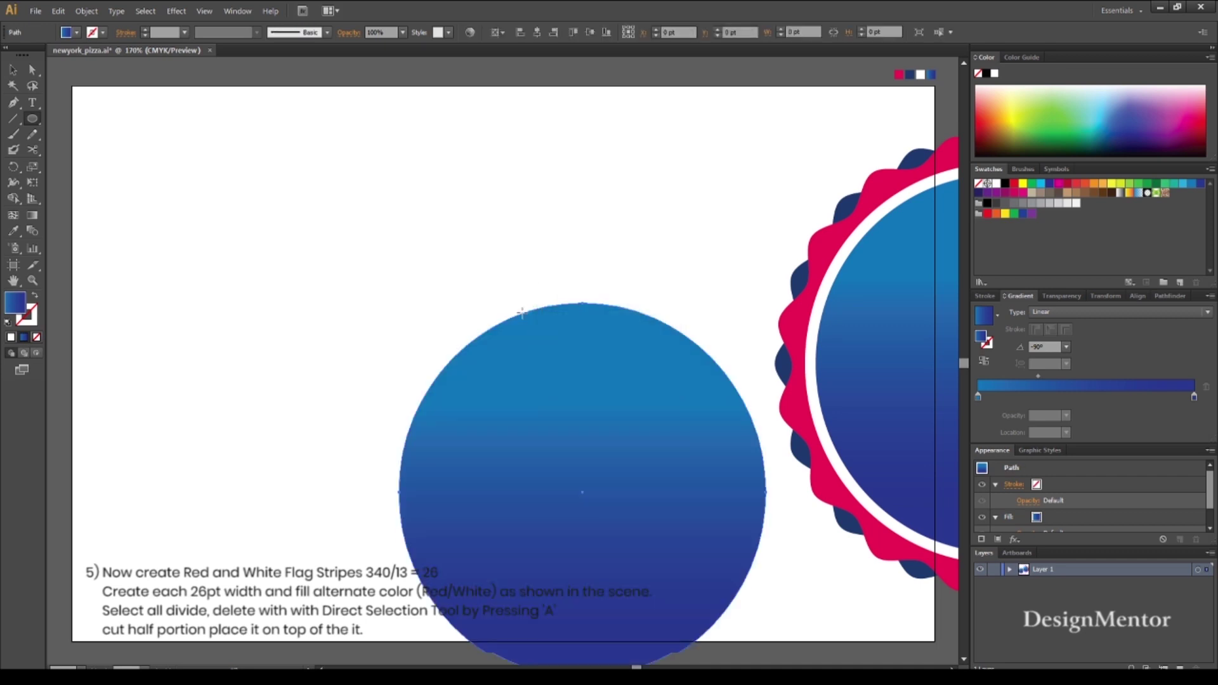
{"action": "left_click", "coordinate": [1137, 298]}
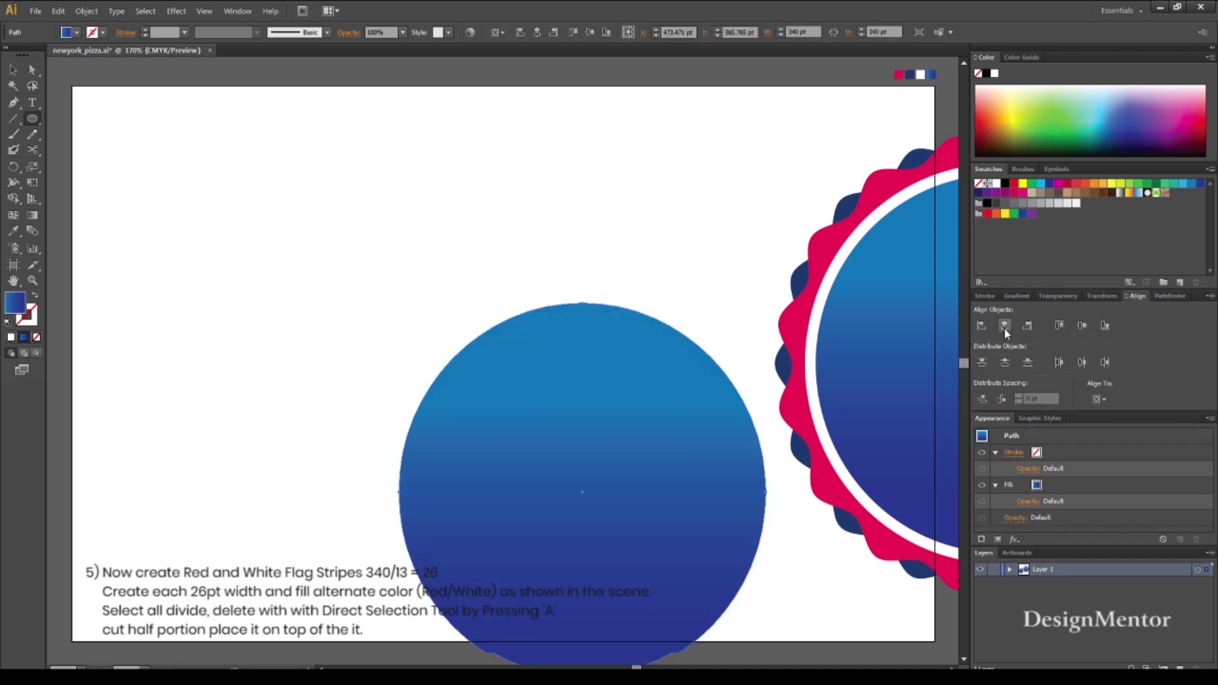
{"action": "key", "text": "v"}
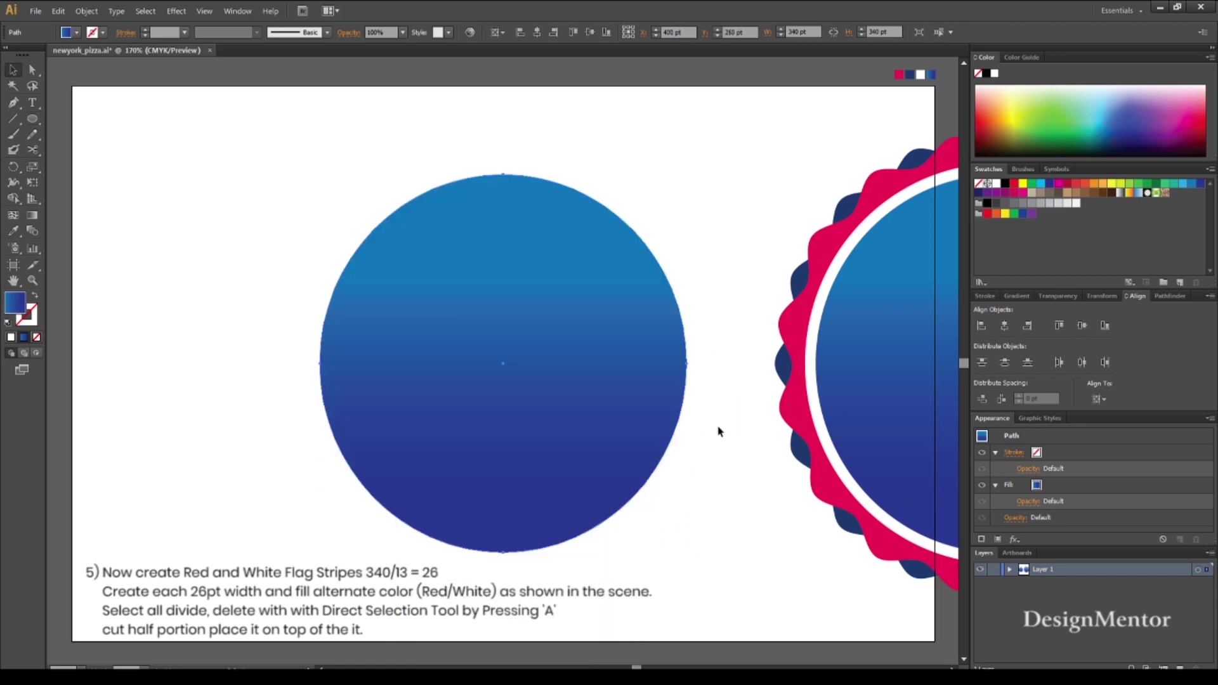
{"action": "left_click", "coordinate": [701, 451]}
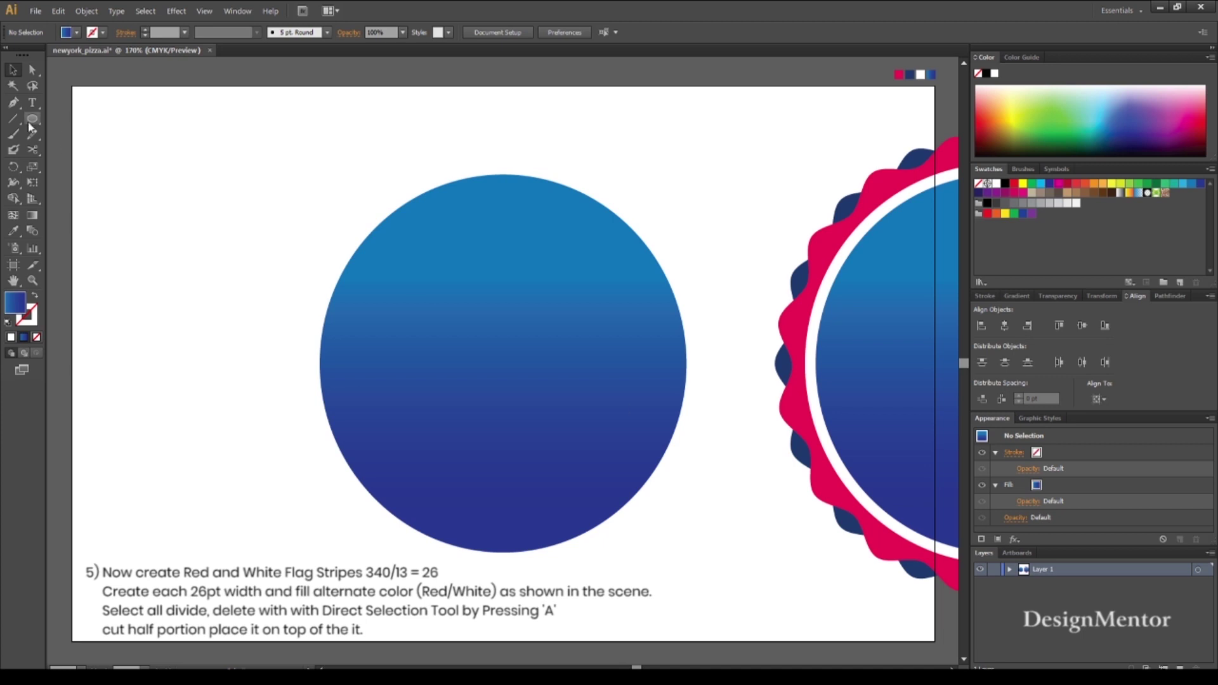
Draw a tall rectangle to the left of the new circle
{"action": "left_click_drag", "start_coordinate": [31, 120], "coordinate": [53, 120]}
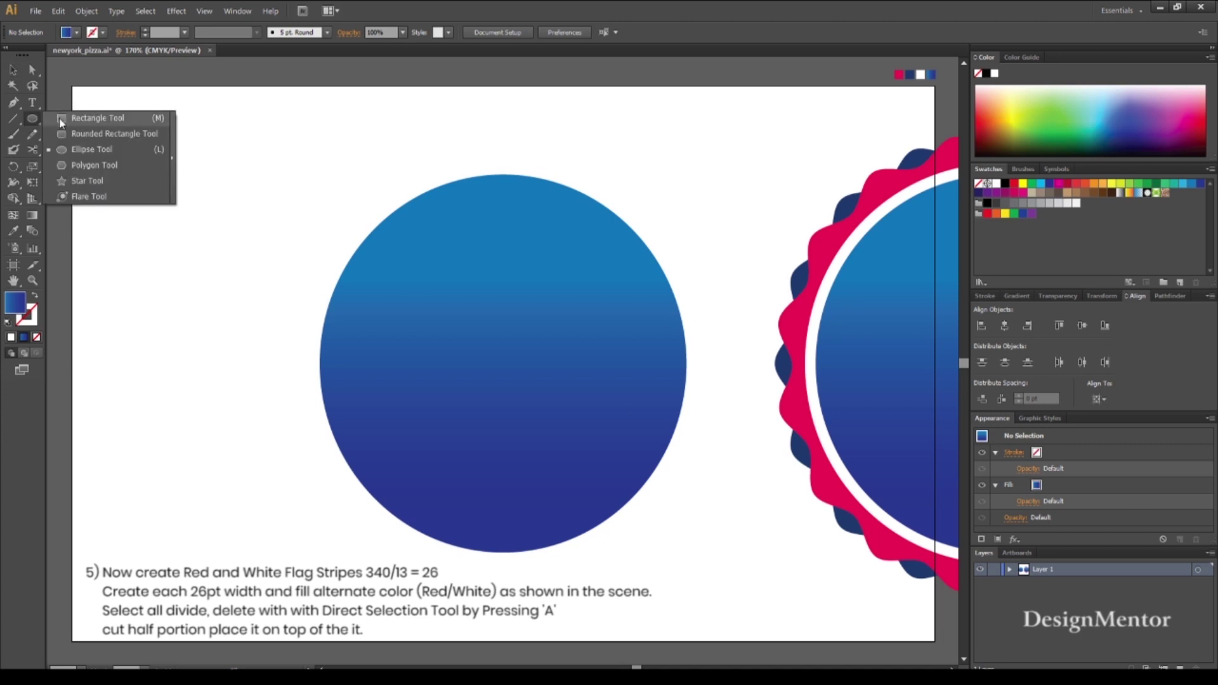
{"action": "left_click", "coordinate": [61, 121]}
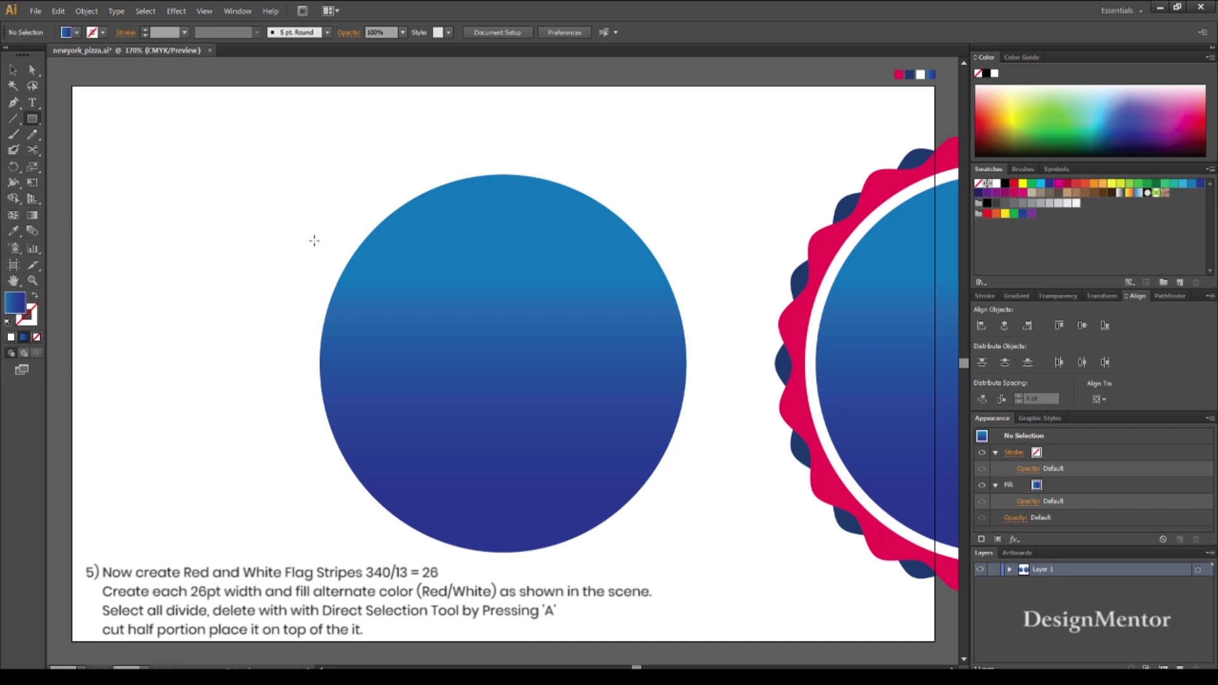
{"action": "left_click_drag", "start_coordinate": [309, 144], "coordinate": [357, 557]}
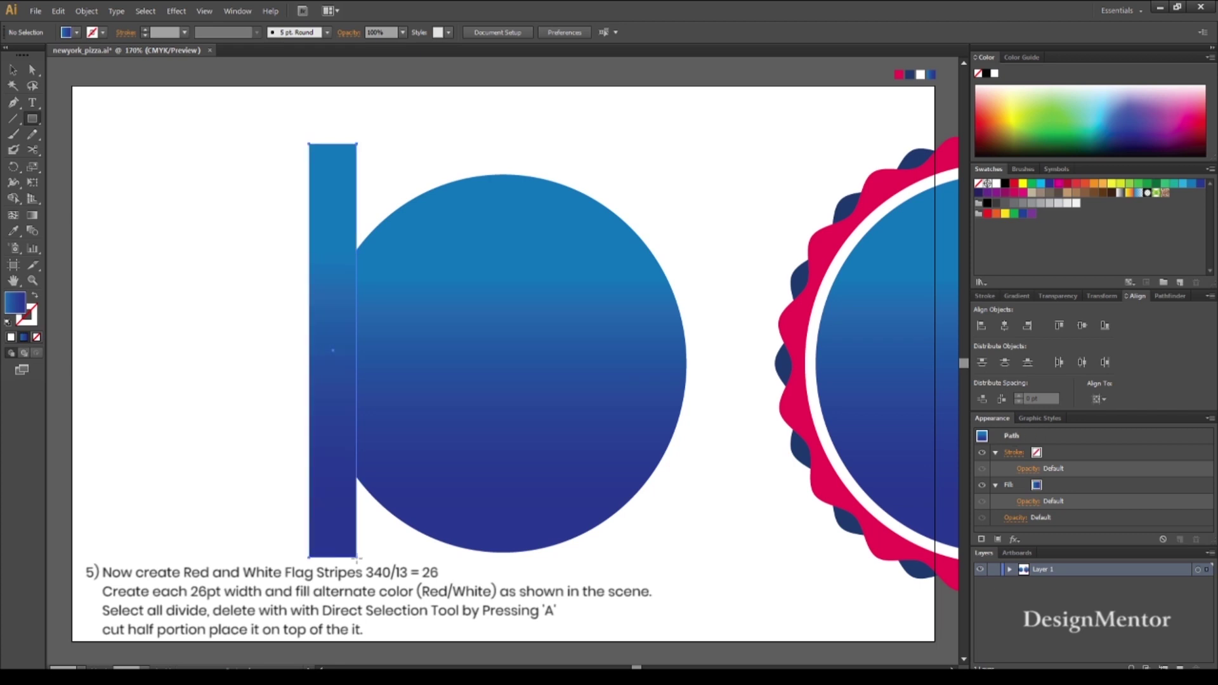
{"action": "key", "text": "v"}
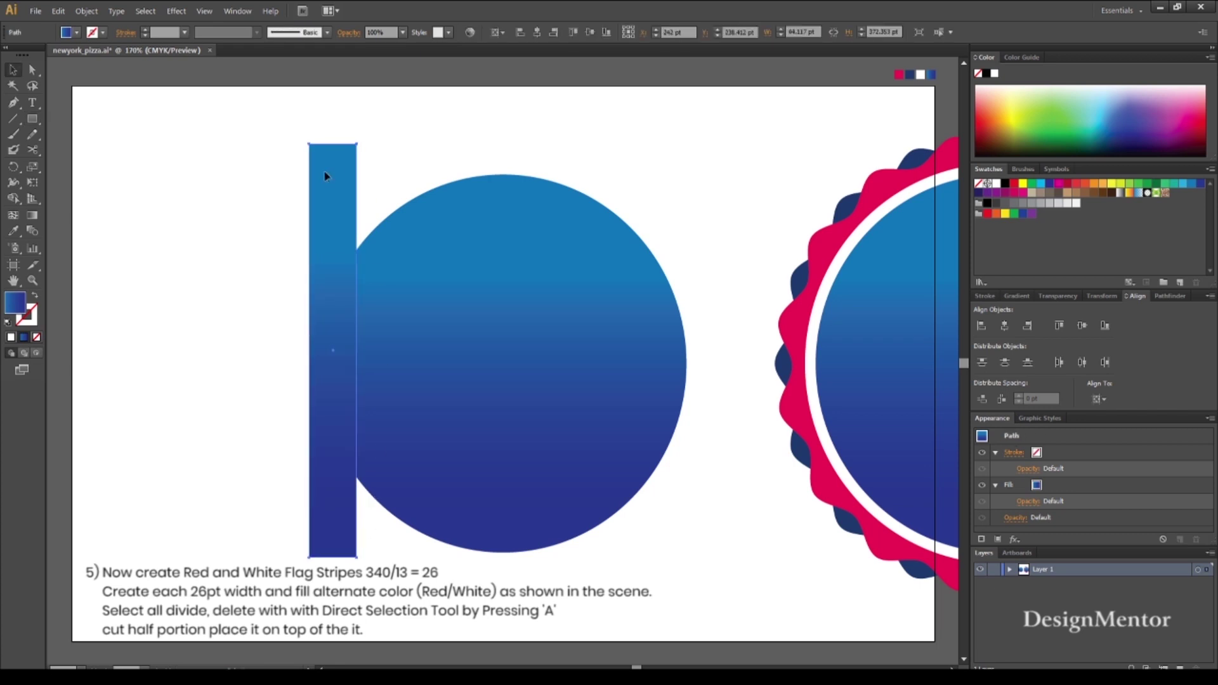
Fill the rectangle with the badge's red and set its width to 26 pt
{"action": "key", "text": "i"}
{"action": "left_click", "coordinate": [879, 184]}
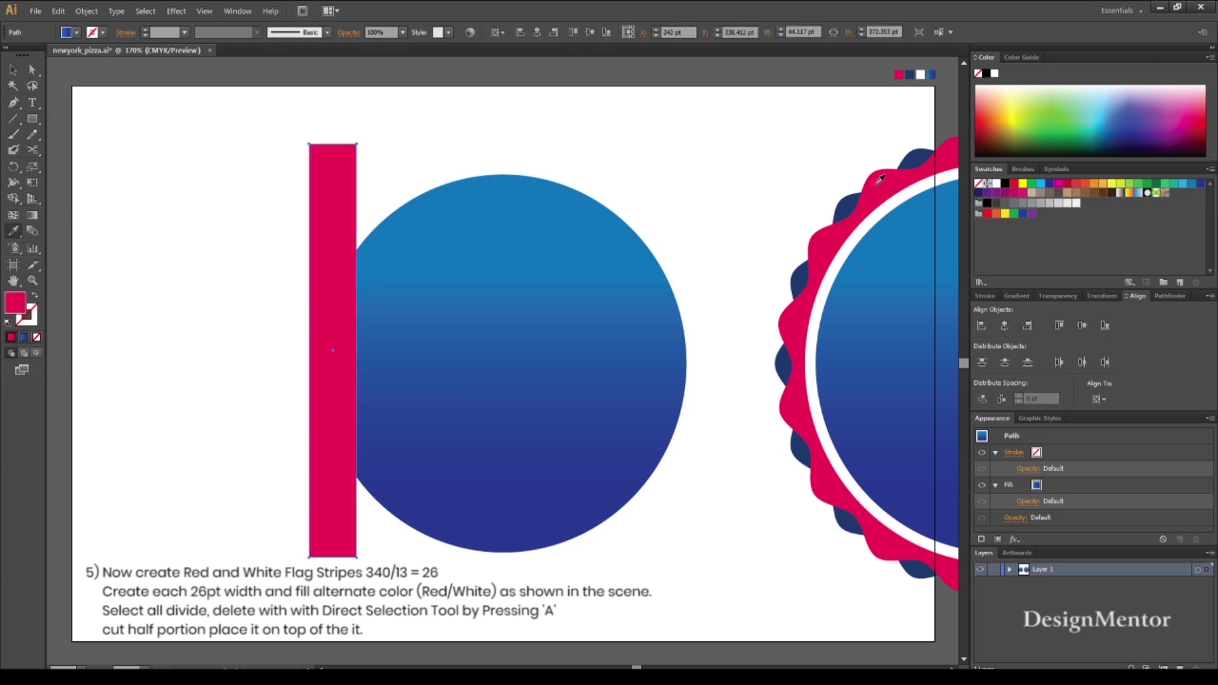
{"action": "key", "text": "v"}
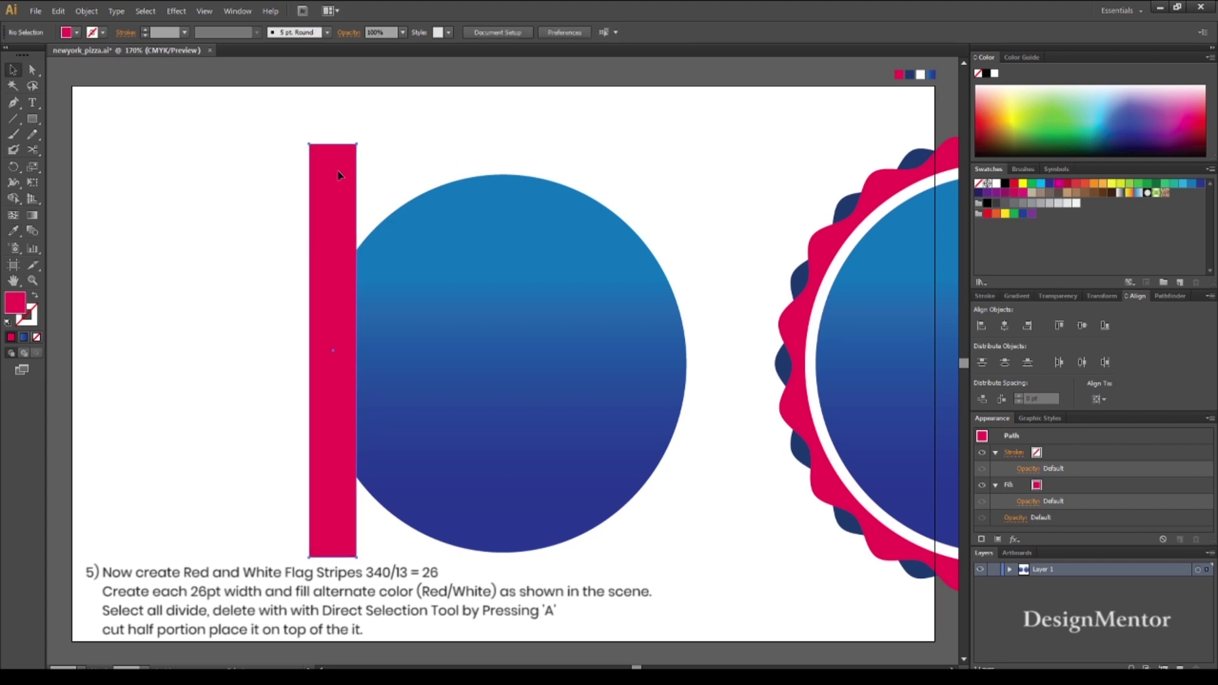
{"action": "left_click", "coordinate": [797, 33]}
{"action": "type", "text": "26"}
{"action": "key", "text": "Return"}
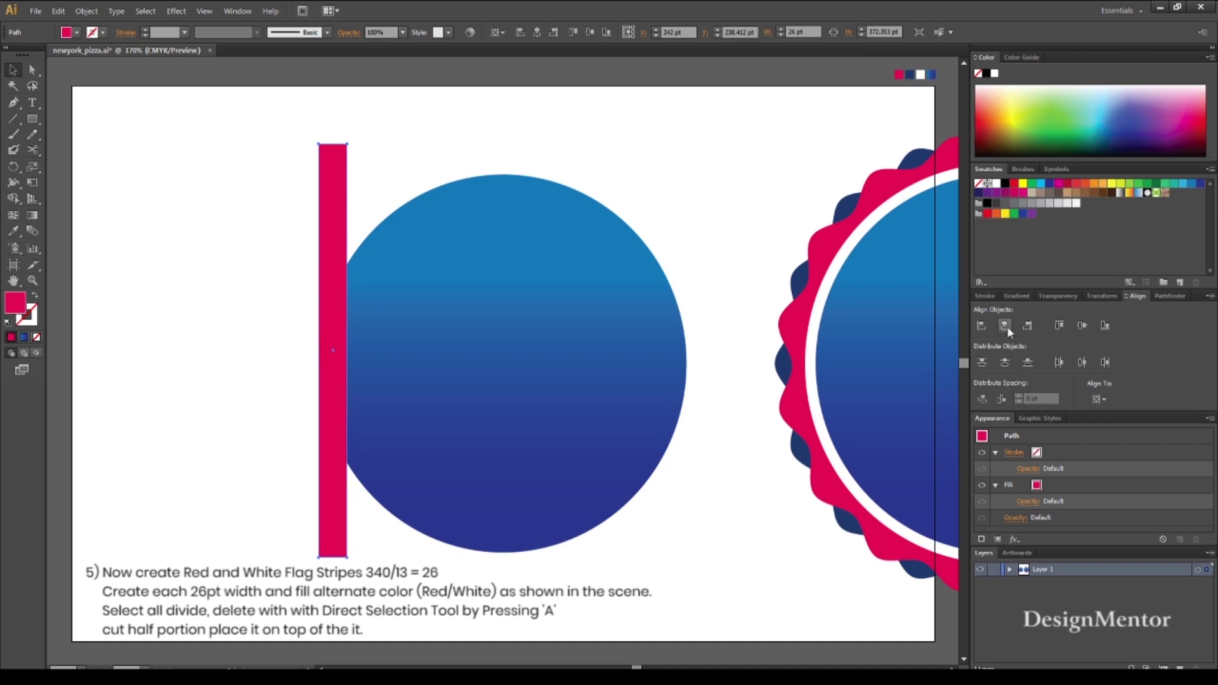
Align the red stripe to the circle and move it to the circle's left edge
{"action": "left_click", "coordinate": [1005, 326]}
{"action": "left_click", "coordinate": [1081, 325]}
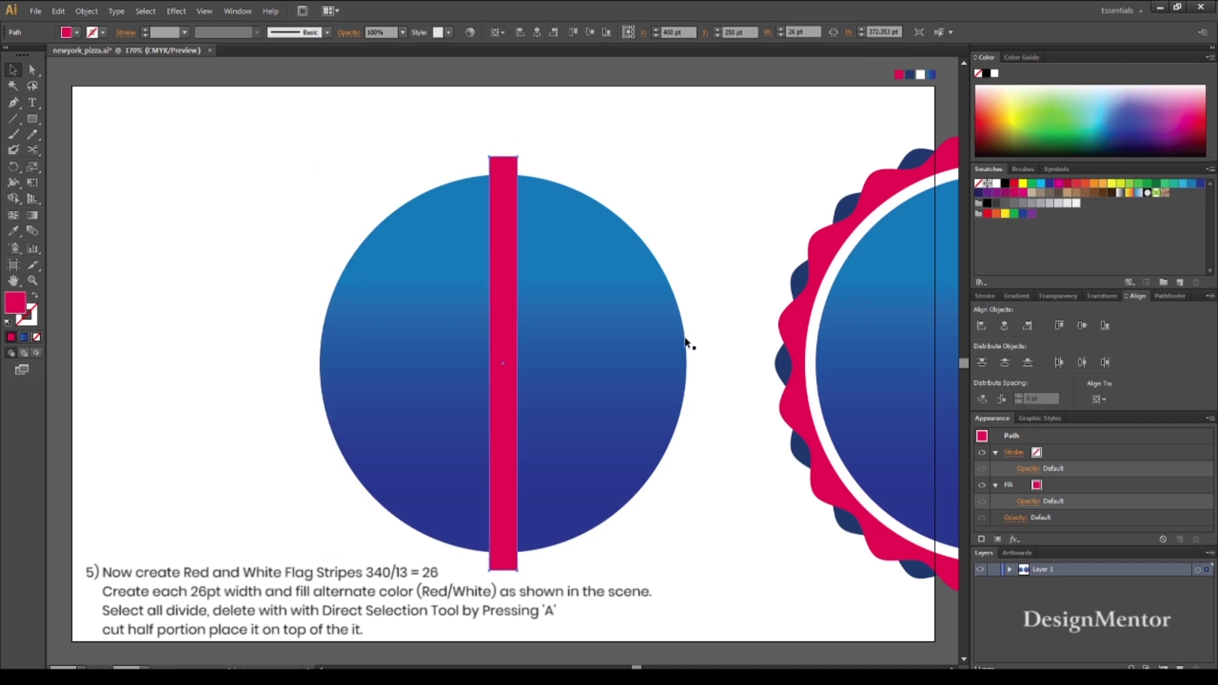
{"action": "key", "text": "shift+Left"}
{"action": "key", "text": "shift+Left"}
{"action": "key", "text": "shift+Left"}
{"action": "key", "text": "shift+Left"}
{"action": "key", "text": "shift+Left"}
{"action": "key", "text": "shift+Left"}
{"action": "key", "text": "shift+Left"}
{"action": "key", "text": "shift+Left"}
{"action": "key", "text": "shift+Left"}
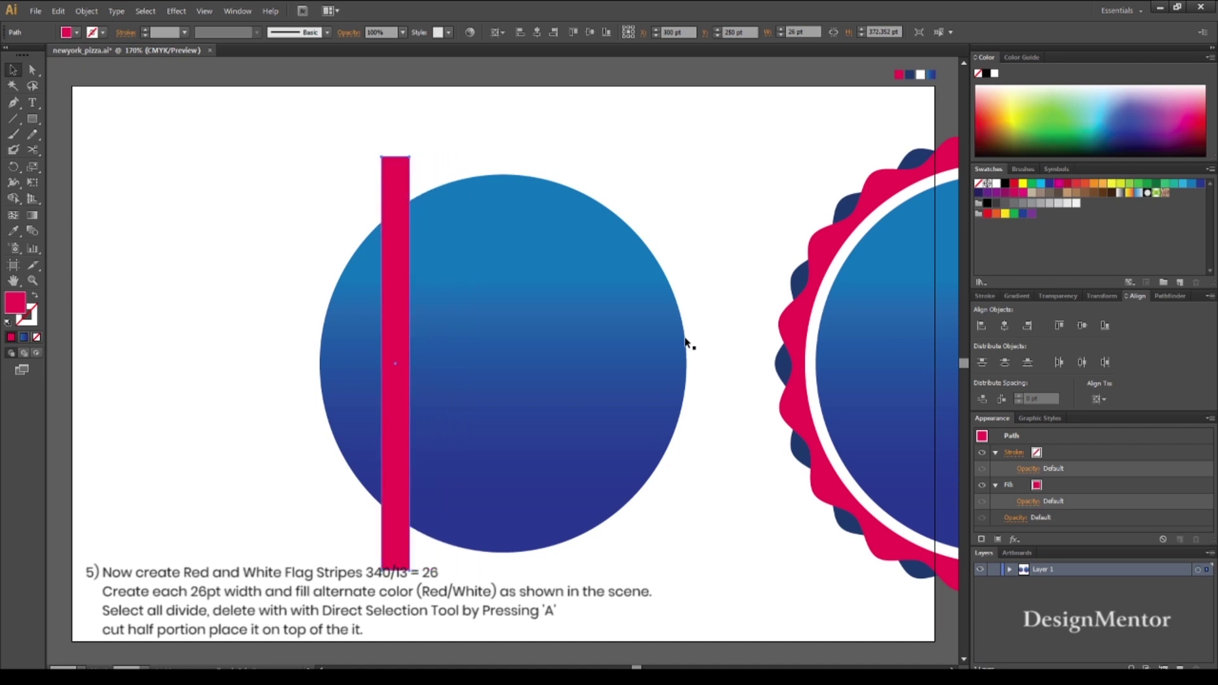
{"action": "key", "text": "shift+Left"}
{"action": "key", "text": "shift+Left"}
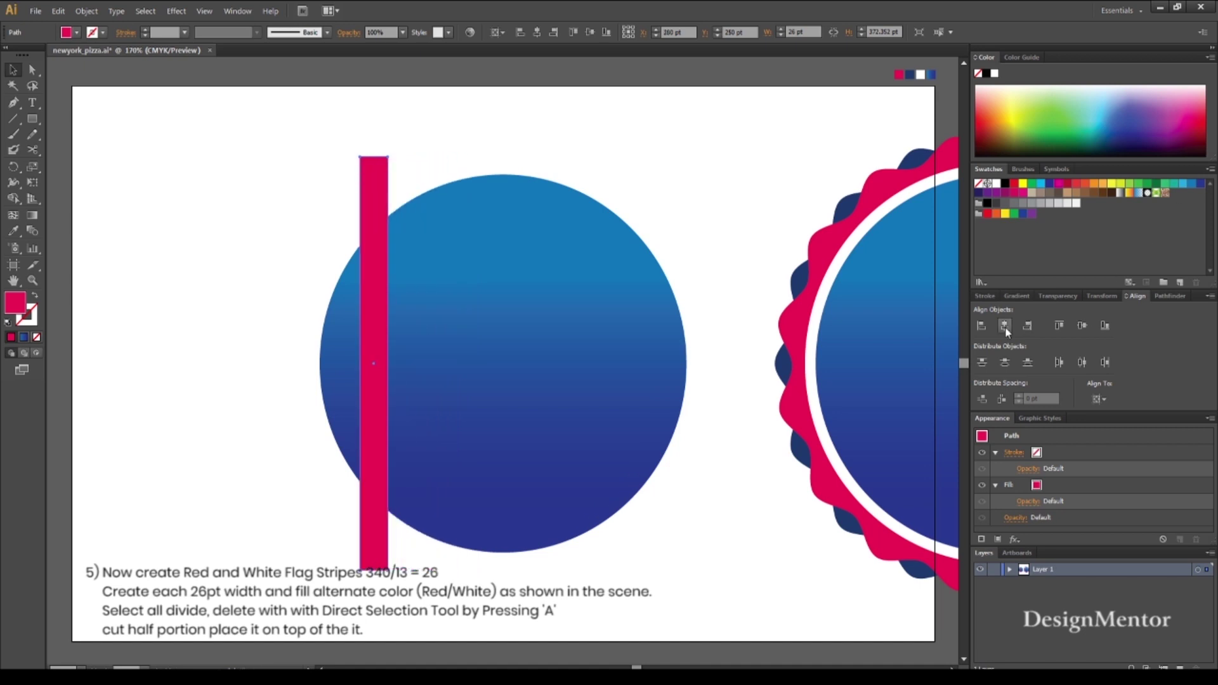
{"action": "left_click", "coordinate": [1006, 327]}
{"action": "key", "text": "shift+Left"}
{"action": "key", "text": "shift+Left"}
{"action": "key", "text": "shift+Left"}
{"action": "key", "text": "shift+Left"}
{"action": "key", "text": "shift+Left"}
{"action": "key", "text": "shift+Left"}
{"action": "key", "text": "shift+Left"}
{"action": "key", "text": "shift+Left"}
{"action": "key", "text": "shift+Left"}
{"action": "key", "text": "shift+Left"}
{"action": "key", "text": "shift+Left"}
{"action": "key", "text": "shift+Left"}
{"action": "key", "text": "shift+Left"}
{"action": "key", "text": "shift+Left"}
{"action": "key", "text": "shift+Left"}
{"action": "key", "text": "Right"}
{"action": "key", "text": "Right"}
{"action": "key", "text": "Right"}
{"action": "key", "text": "Right"}
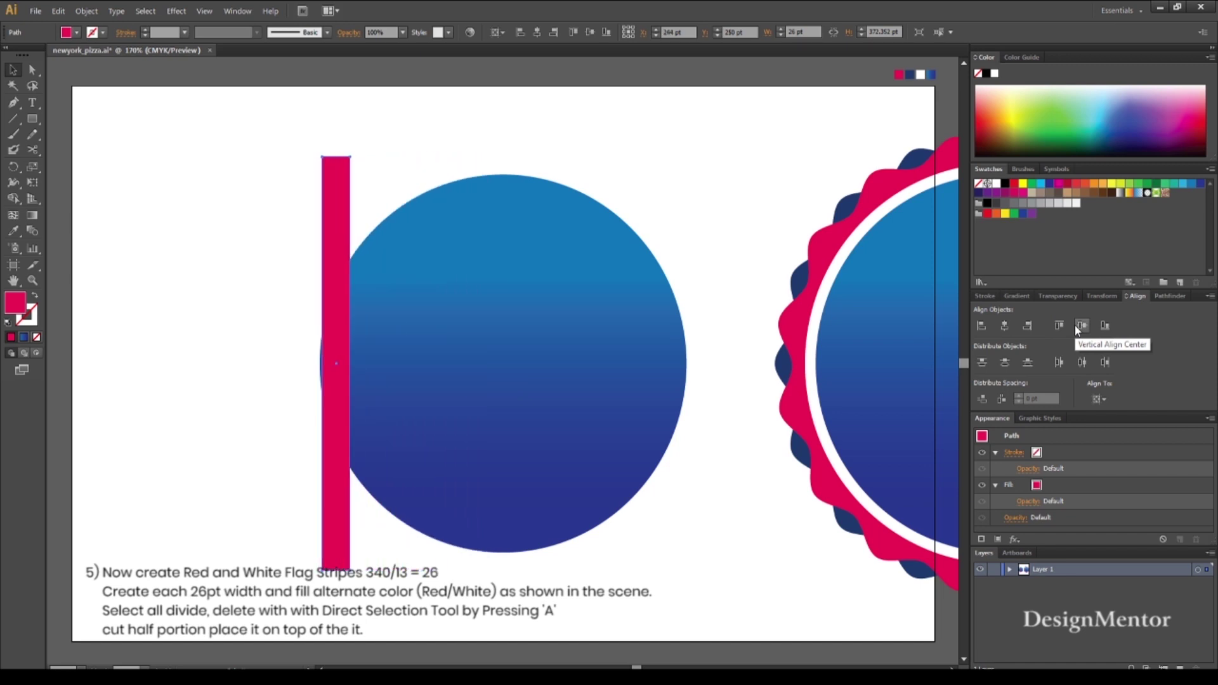
{"action": "key", "text": "Left"}
Duplicate the stripe with Alt+Shift+Right so a copy sits flush beside it
{"action": "key", "text": "Left"}
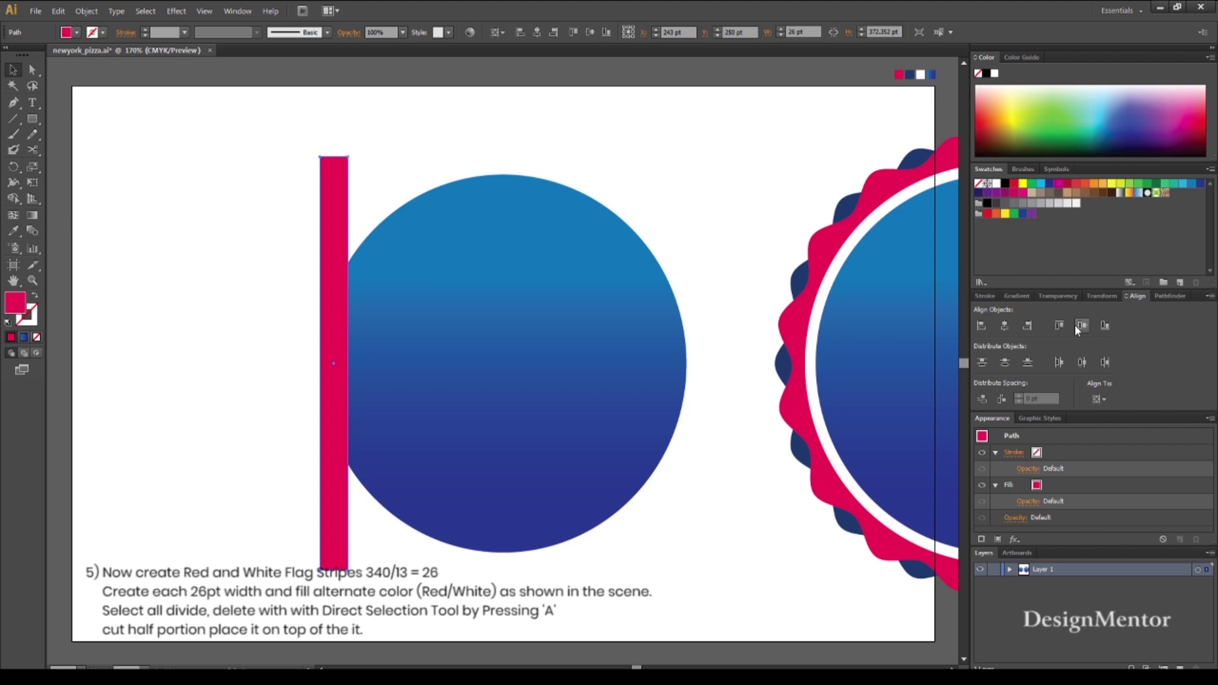
{"action": "left_click", "coordinate": [368, 388]}
{"action": "left_click", "coordinate": [333, 380]}
{"action": "key", "text": "alt+shift+Right"}
{"action": "key", "text": "shift+Right"}
{"action": "key", "text": "shift+Right"}
{"action": "key", "text": "shift+Left"}
{"action": "key", "text": "Left"}
{"action": "key", "text": "Right"}
{"action": "key", "text": "Left"}
{"action": "key", "text": "Left"}
{"action": "key", "text": "Left"}
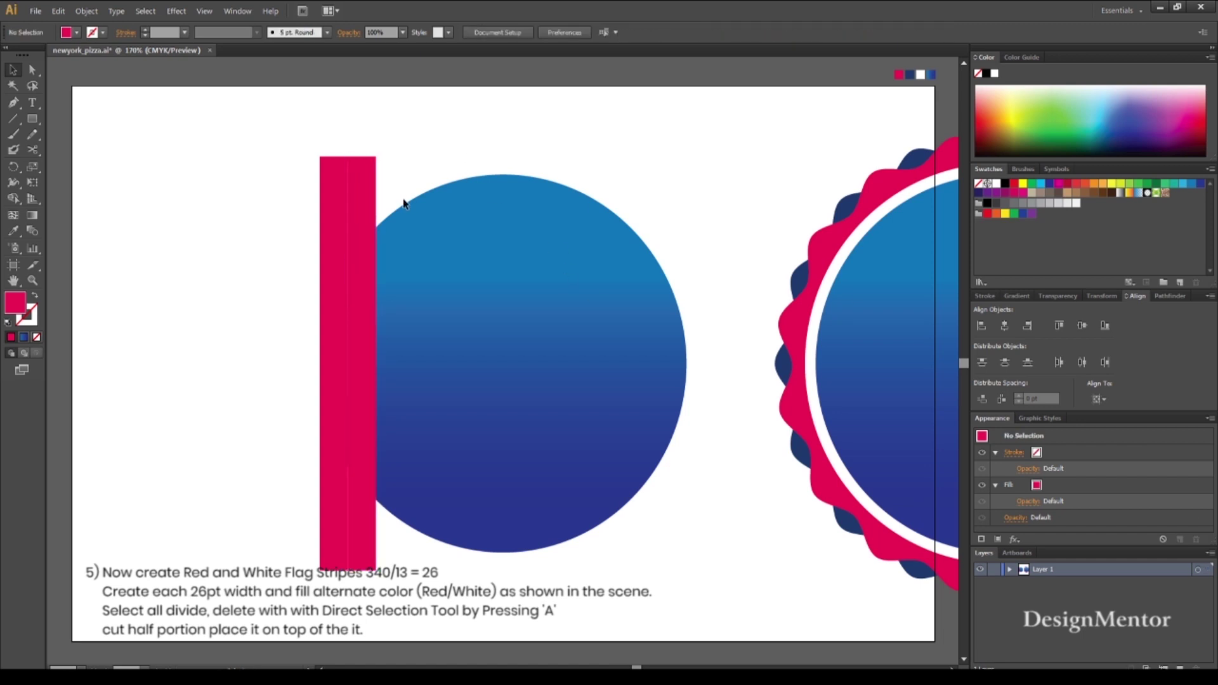
Sample white onto the second stripe and duplicate the red-white pair to the right
{"action": "key", "text": "i"}
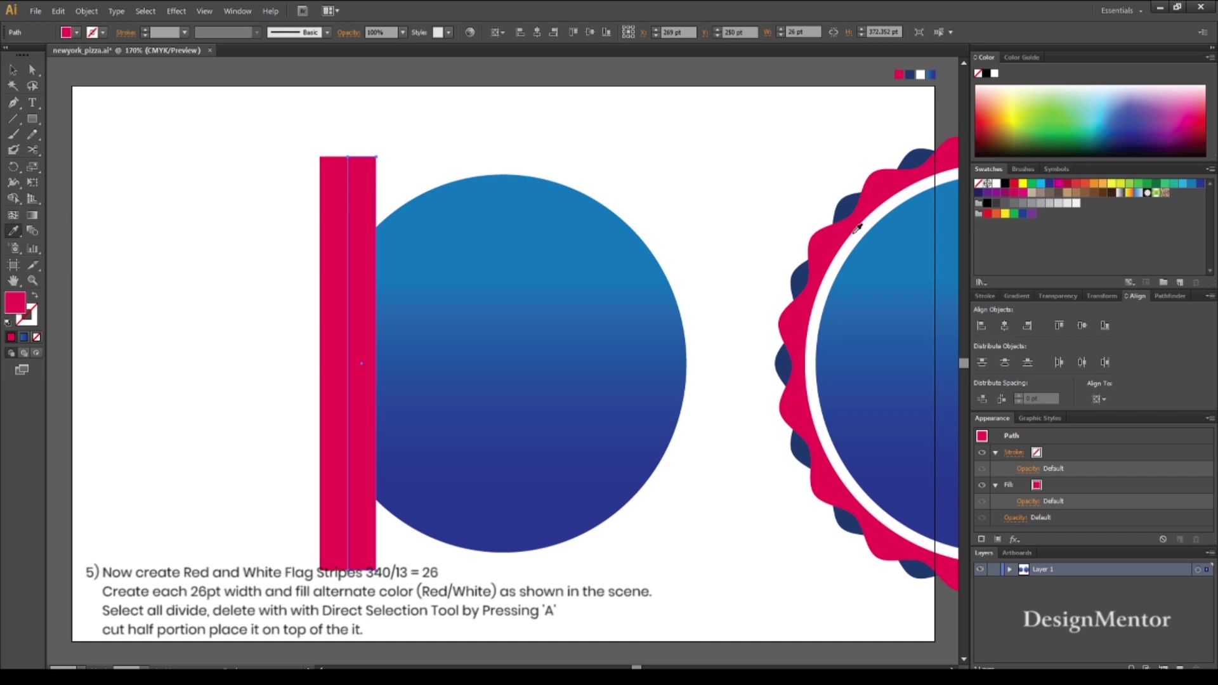
{"action": "left_click", "coordinate": [861, 231]}
{"action": "key", "text": "v"}
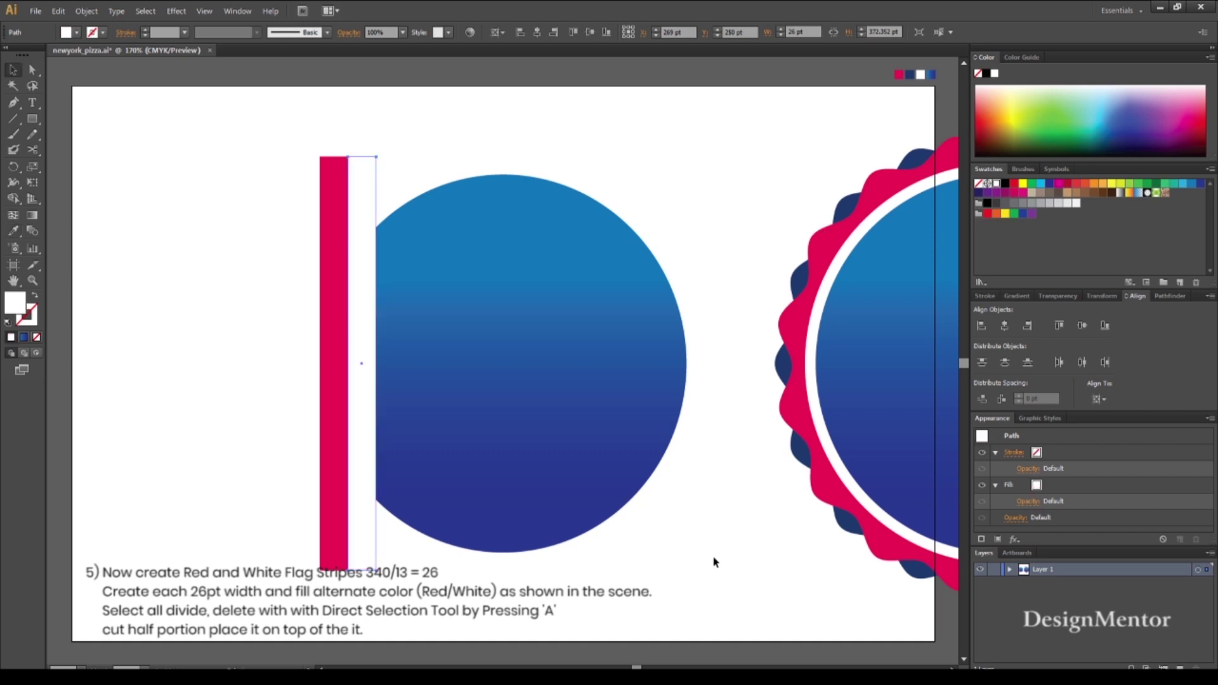
{"action": "left_click", "coordinate": [335, 206]}
{"action": "left_click", "coordinate": [364, 198], "text": "shift"}
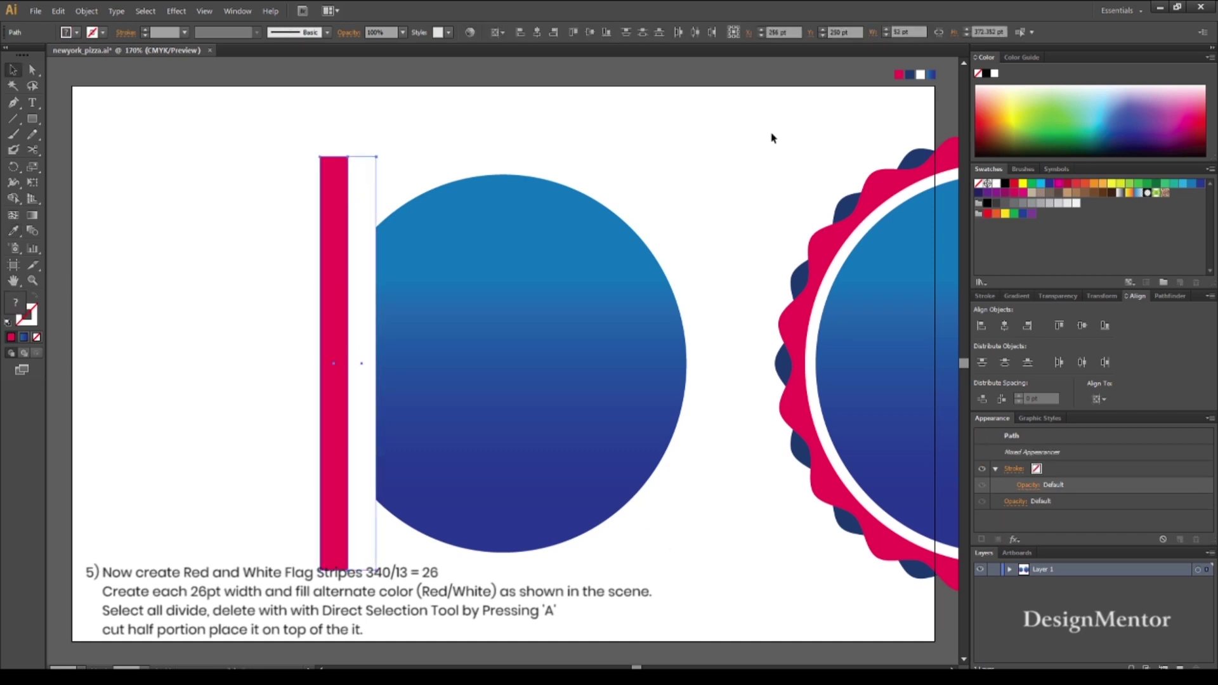
{"action": "key", "text": "alt+shift+Right"}
{"action": "key", "text": "shift+Right"}
{"action": "key", "text": "shift+Right"}
{"action": "key", "text": "shift+Right"}
{"action": "key", "text": "shift+Right"}
{"action": "key", "text": "Left"}
{"action": "key", "text": "Left"}
{"action": "key", "text": "Left"}
{"action": "key", "text": "Left"}
{"action": "key", "text": "Left"}
{"action": "key", "text": "Left"}
{"action": "key", "text": "Right"}
{"action": "key", "text": "Right"}
{"action": "key", "text": "Left"}
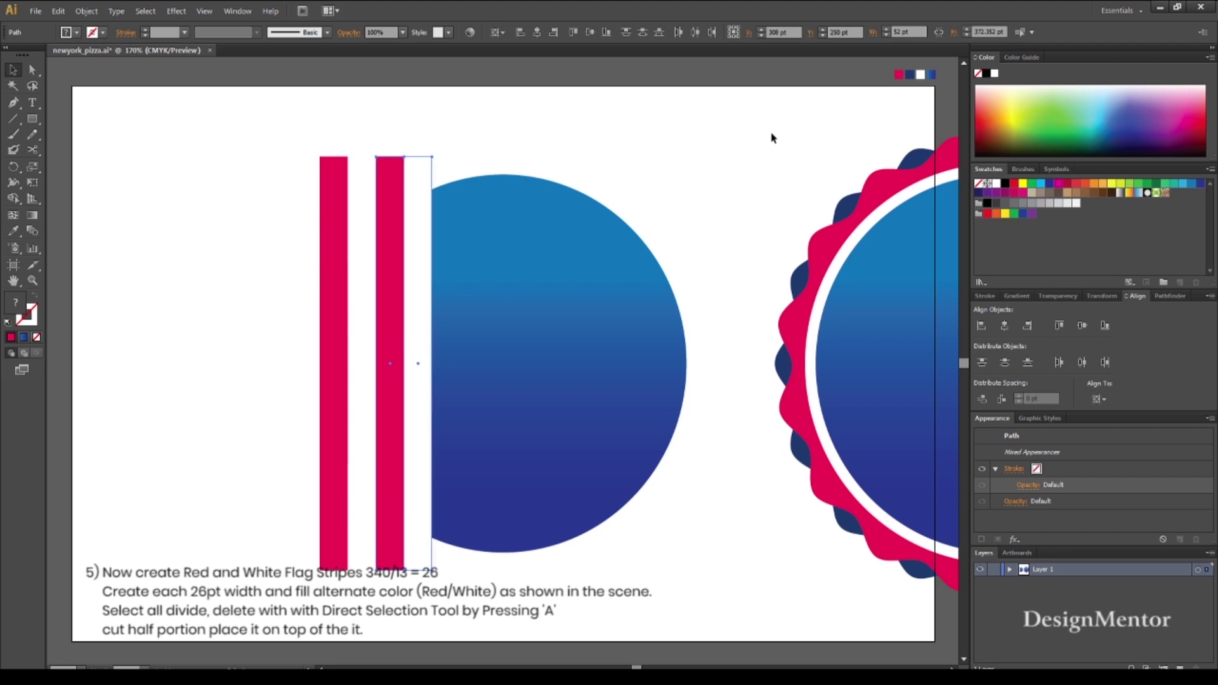
Duplicate the newest red-white stripe pair to the right, flush against it
{"action": "left_click", "coordinate": [719, 172]}
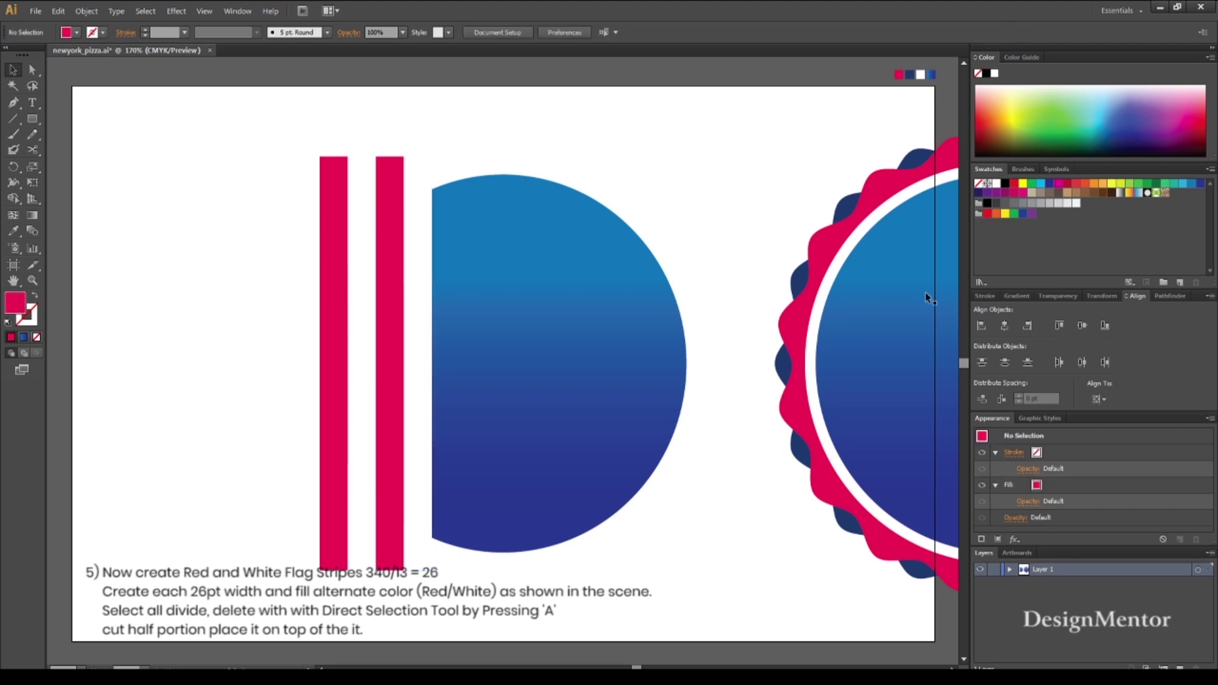
{"action": "left_click", "coordinate": [418, 185]}
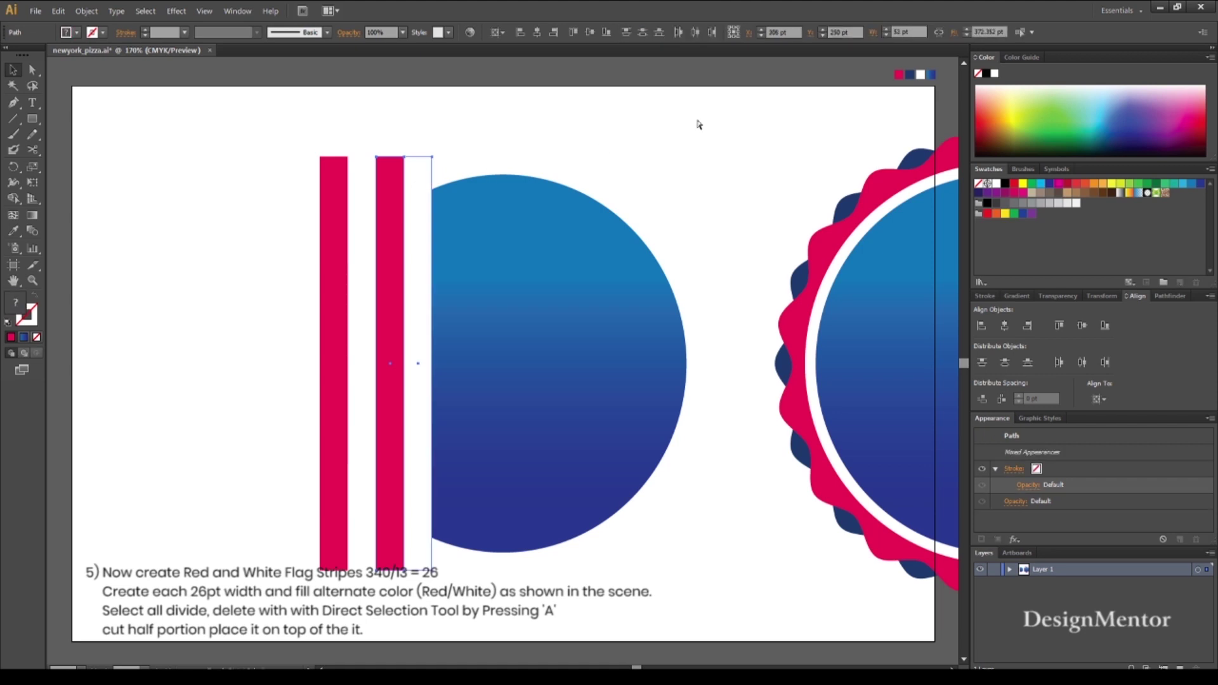
{"action": "key", "text": "alt+Right"}
{"action": "key", "text": "Right"}
{"action": "key", "text": "Left"}
{"action": "key", "text": "Right"}
{"action": "key", "text": "Right"}
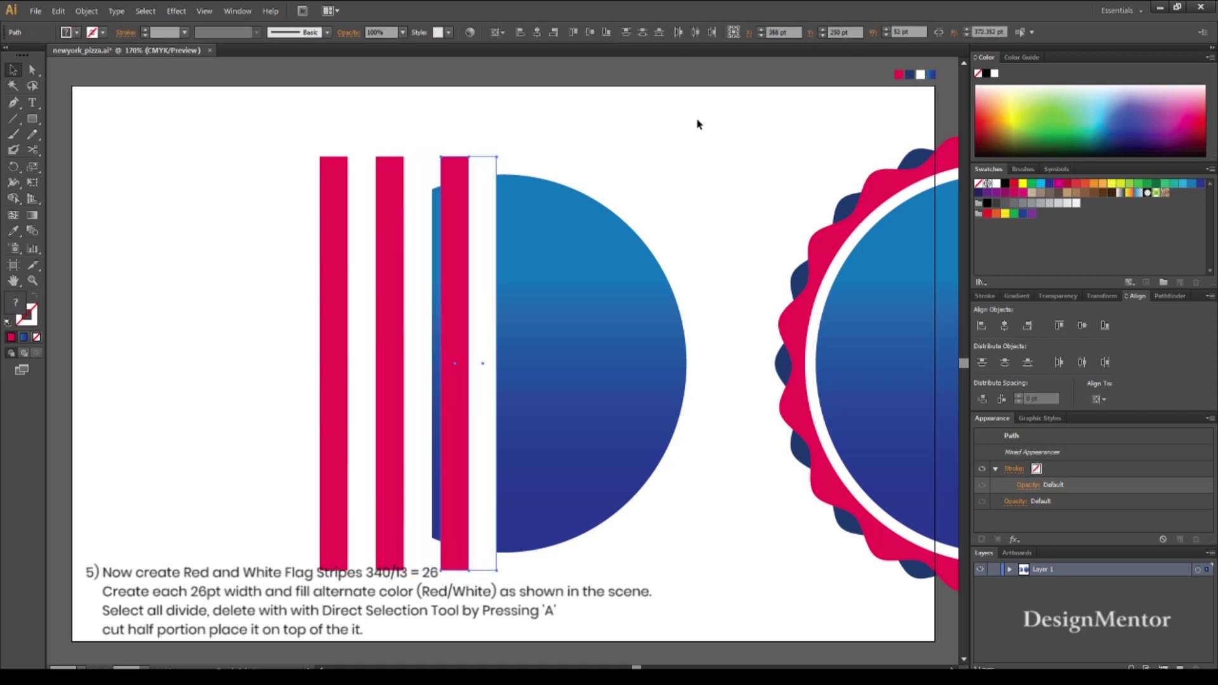
{"action": "key", "text": "Left"}
{"action": "key", "text": "Left"}
{"action": "key", "text": "Left"}
{"action": "key", "text": "Left"}
{"action": "key", "text": "Left"}
{"action": "key", "text": "Left"}
{"action": "key", "text": "Left"}
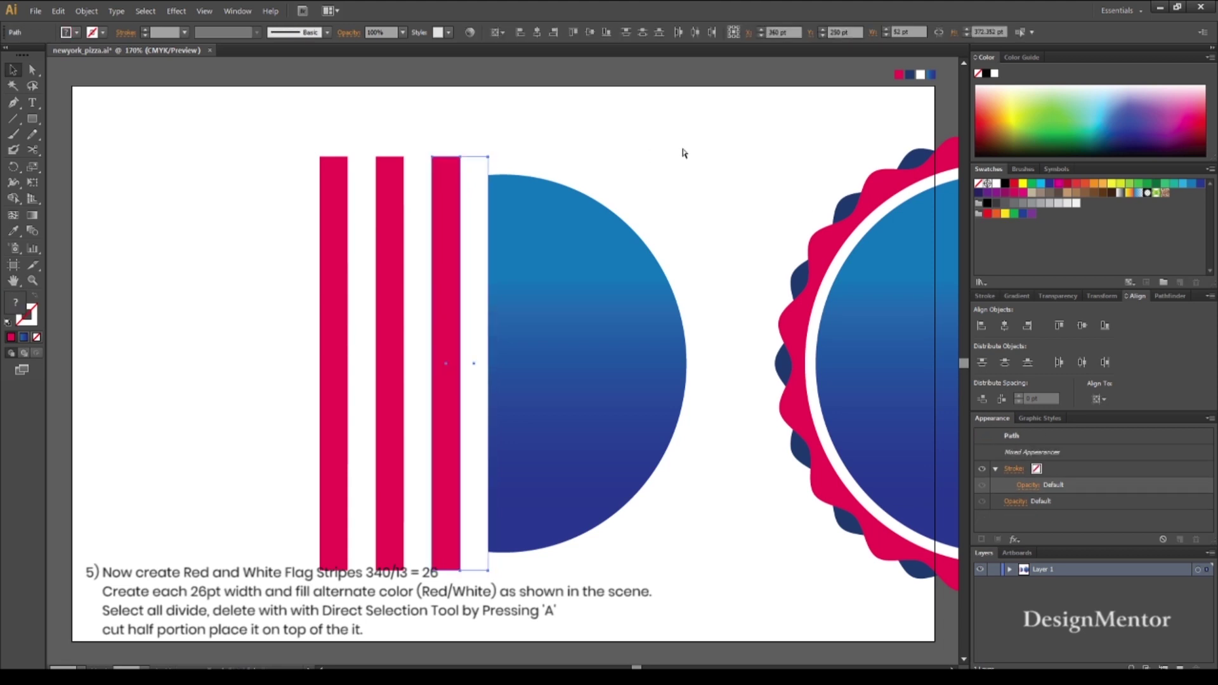
Add further red-white stripe pairs across the gradient circle, nudging each flush
{"action": "key", "text": "alt+shift+Right"}
{"action": "key", "text": "shift+Right"}
{"action": "key", "text": "shift+Right"}
{"action": "key", "text": "shift+Right"}
{"action": "key", "text": "shift+Right"}
{"action": "key", "text": "shift+Right"}
{"action": "key", "text": "Left"}
{"action": "key", "text": "Left"}
{"action": "key", "text": "Left"}
{"action": "key", "text": "Left"}
{"action": "key", "text": "Left"}
{"action": "key", "text": "Left"}
{"action": "key", "text": "Left"}
{"action": "key", "text": "Left"}
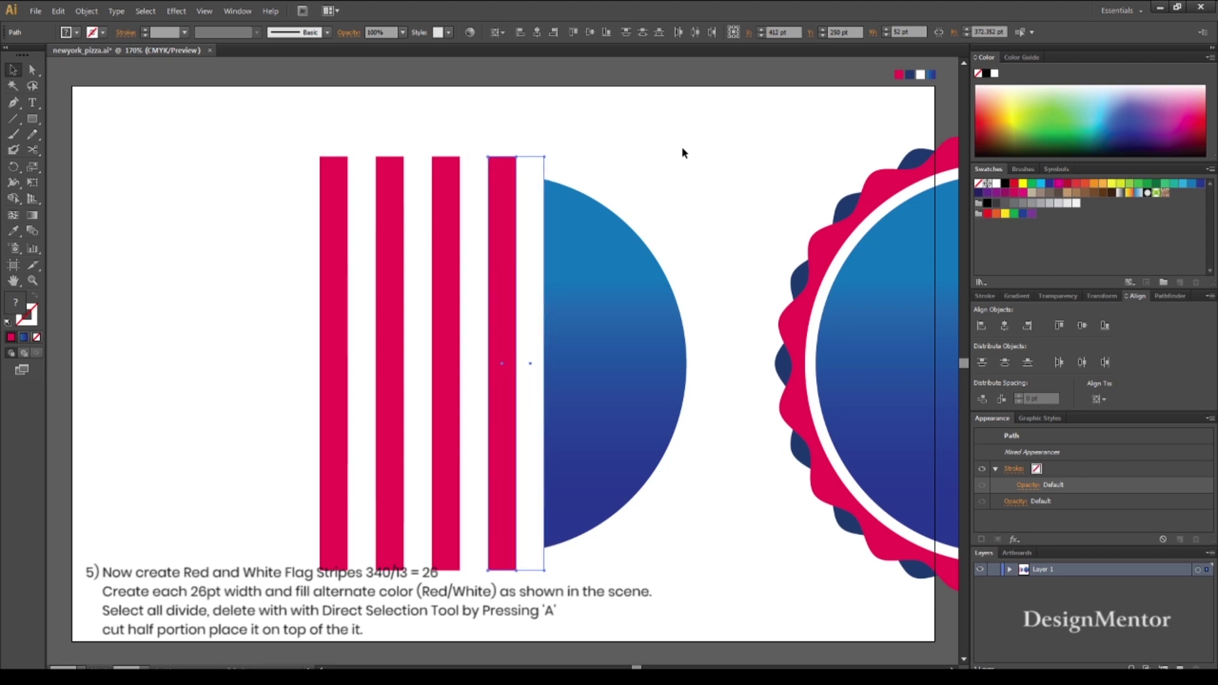
{"action": "key", "text": "Right"}
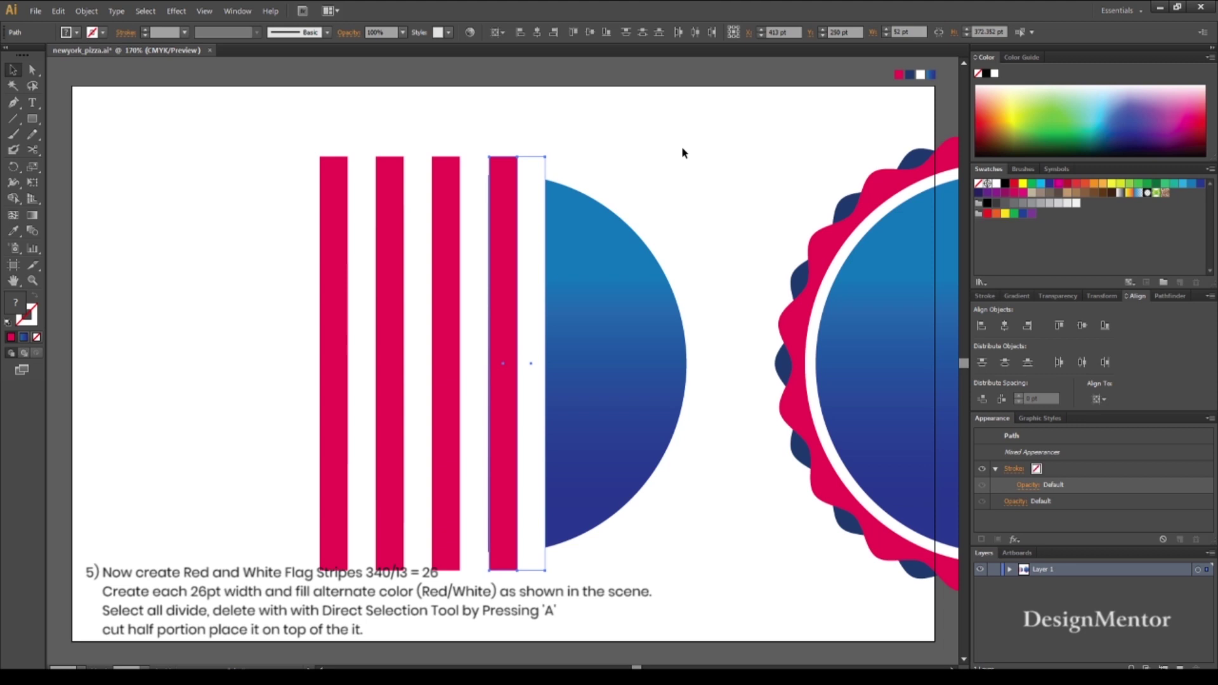
{"action": "key", "text": "Left"}
{"action": "key", "text": "Right"}
{"action": "key", "text": "Right"}
{"action": "key", "text": "Left"}
{"action": "key", "text": "Left"}
{"action": "key", "text": "Right"}
{"action": "key", "text": "shift+Right"}
{"action": "key", "text": "shift+Right"}
{"action": "key", "text": "shift+Right"}
{"action": "key", "text": "shift+Right"}
{"action": "key", "text": "shift+Right"}
{"action": "key", "text": "shift+Right"}
{"action": "key", "text": "Left"}
{"action": "key", "text": "Left"}
{"action": "key", "text": "Left"}
{"action": "key", "text": "Left"}
{"action": "key", "text": "Left"}
{"action": "key", "text": "Left"}
{"action": "key", "text": "Left"}
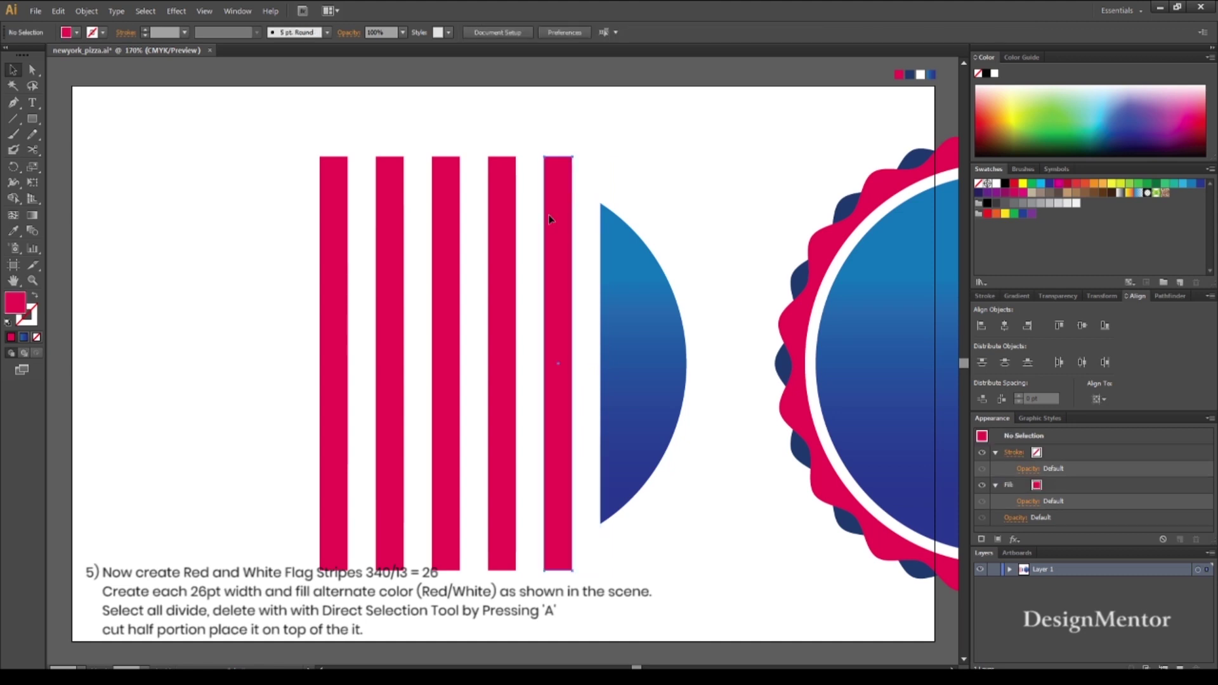
{"action": "key", "text": "shift+Right"}
{"action": "key", "text": "shift+Right"}
{"action": "key", "text": "shift+Right"}
{"action": "key", "text": "shift+Right"}
{"action": "key", "text": "shift+Right"}
{"action": "key", "text": "shift+Right"}
{"action": "key", "text": "Left"}
{"action": "key", "text": "Left"}
{"action": "key", "text": "Left"}
{"action": "key", "text": "Left"}
{"action": "key", "text": "Left"}
{"action": "key", "text": "Left"}
{"action": "key", "text": "Left"}
{"action": "key", "text": "Left"}
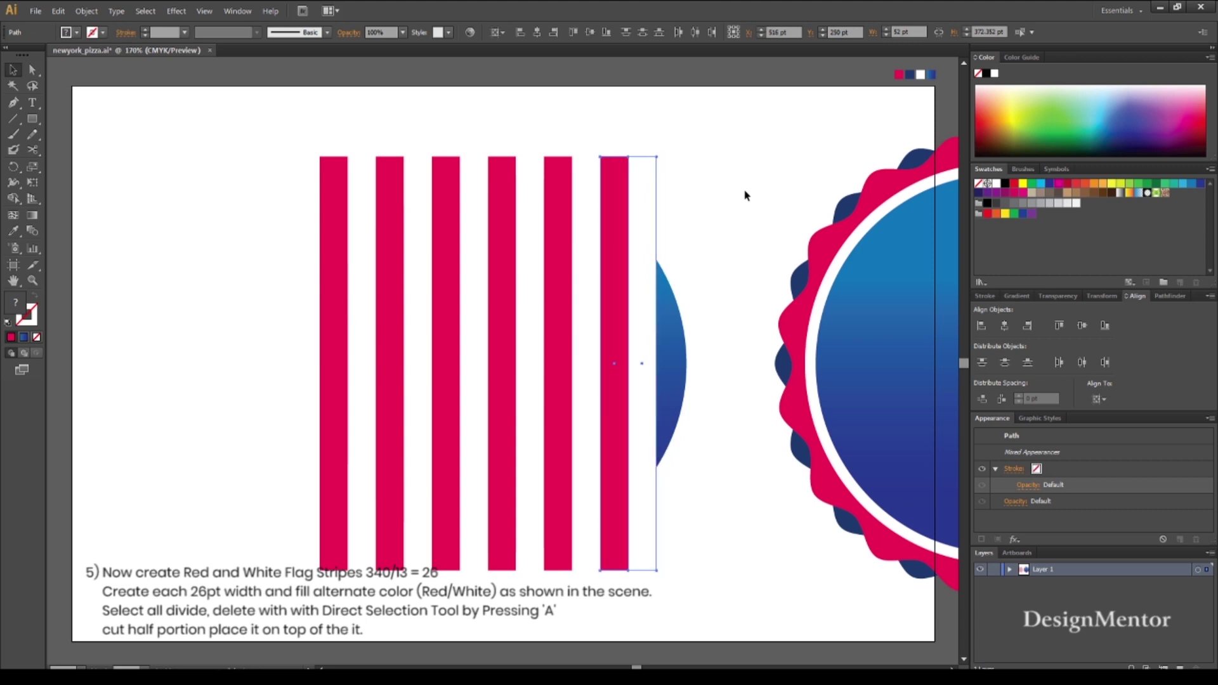
{"action": "key", "text": "Right"}
{"action": "key", "text": "Right"}
{"action": "key", "text": "Right"}
{"action": "key", "text": "Left"}
{"action": "key", "text": "Left"}
{"action": "key", "text": "Left"}
Add a final red stripe at the circle's right edge
{"action": "left_click", "coordinate": [745, 196]}
{"action": "left_click", "coordinate": [674, 319]}
{"action": "left_click", "coordinate": [707, 210]}
{"action": "left_click", "coordinate": [612, 204]}
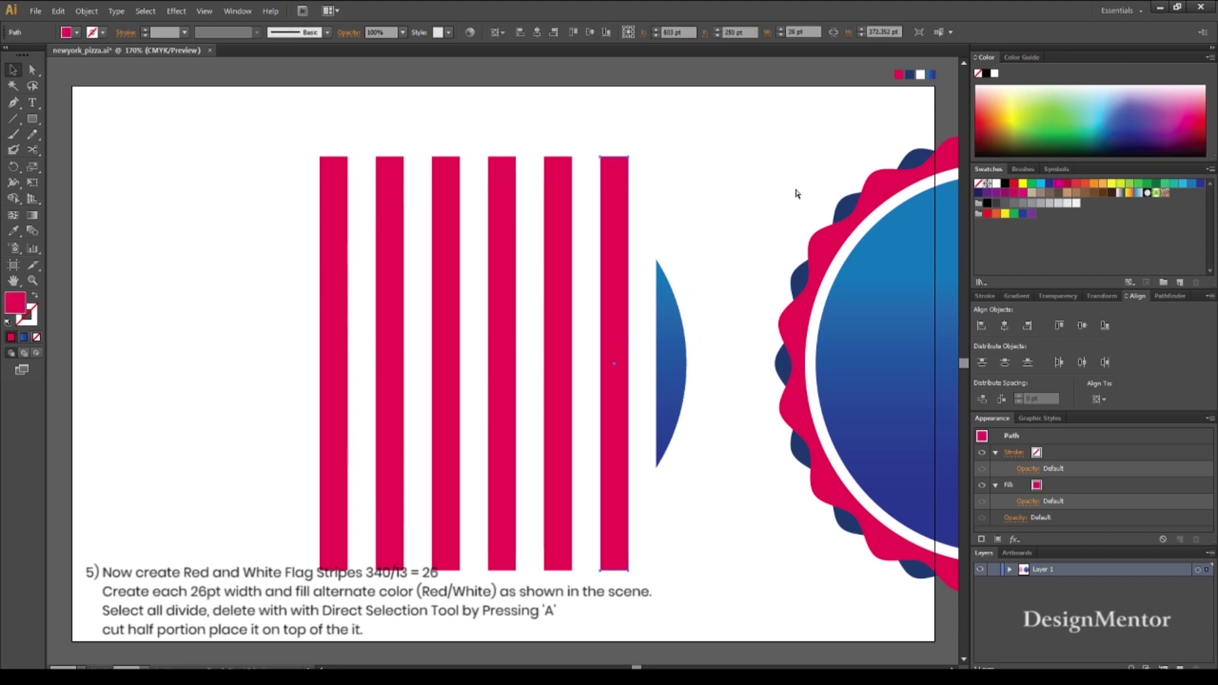
{"action": "key", "text": "shift+Right"}
{"action": "key", "text": "shift+Right"}
{"action": "key", "text": "shift+Right"}
{"action": "key", "text": "shift+Right"}
{"action": "key", "text": "shift+Right"}
{"action": "key", "text": "shift+Right"}
{"action": "key", "text": "Left"}
{"action": "key", "text": "Left"}
{"action": "key", "text": "Left"}
{"action": "key", "text": "Left"}
{"action": "key", "text": "Left"}
{"action": "key", "text": "Left"}
{"action": "key", "text": "Left"}
{"action": "key", "text": "Left"}
{"action": "key", "text": "Right"}
{"action": "key", "text": "Left"}
Divide the stripes against the blue circle's outline with Pathfinder
{"action": "left_click_drag", "start_coordinate": [276, 127], "coordinate": [705, 603]}
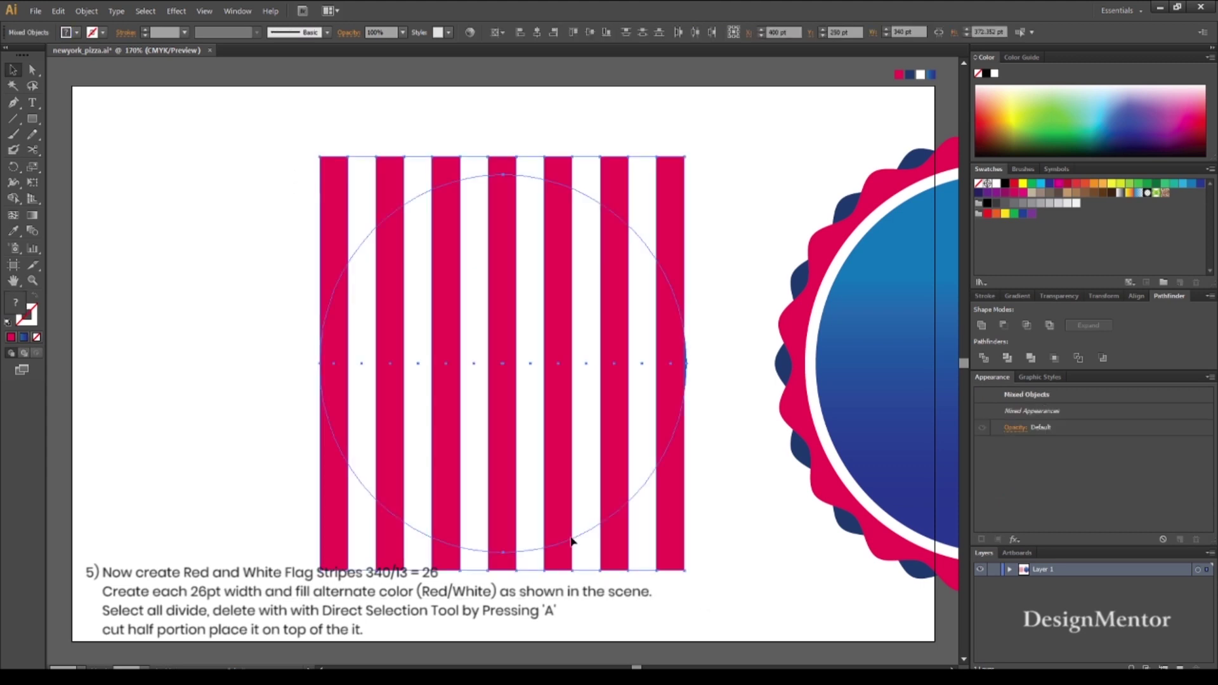
{"action": "left_click", "coordinate": [983, 359]}
{"action": "left_click", "coordinate": [736, 132]}
{"action": "left_click_drag", "start_coordinate": [272, 133], "coordinate": [705, 581]}
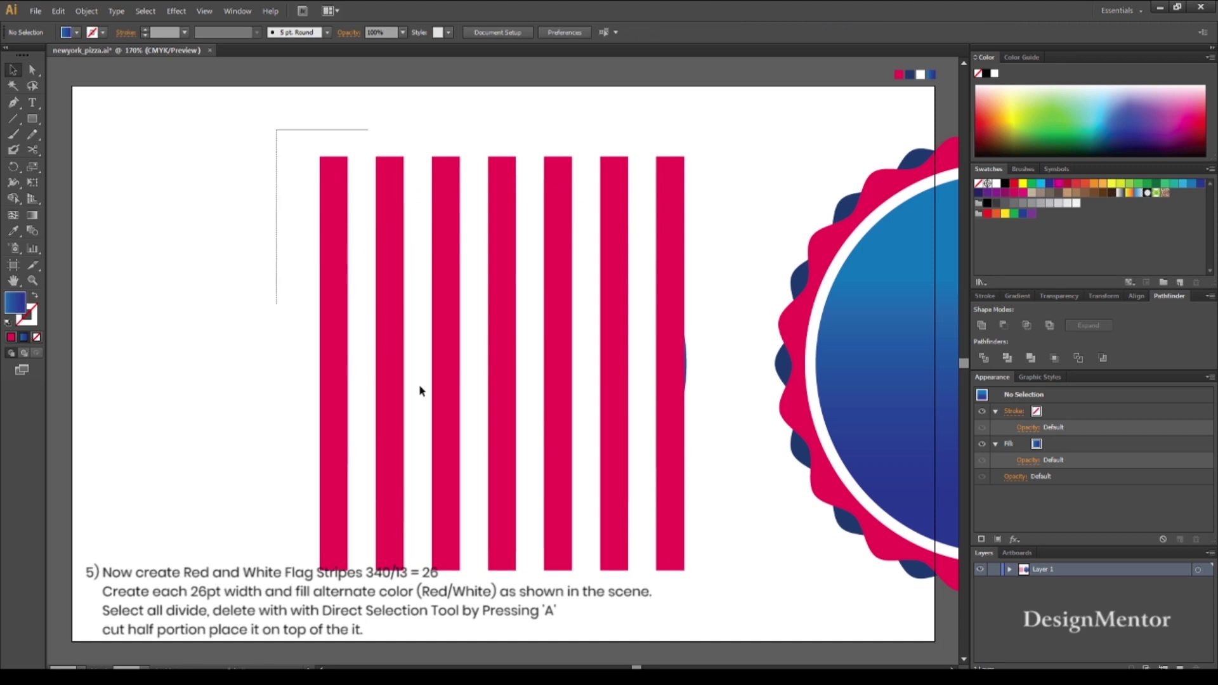
{"action": "left_click", "coordinate": [983, 358]}
{"action": "left_click", "coordinate": [705, 190]}
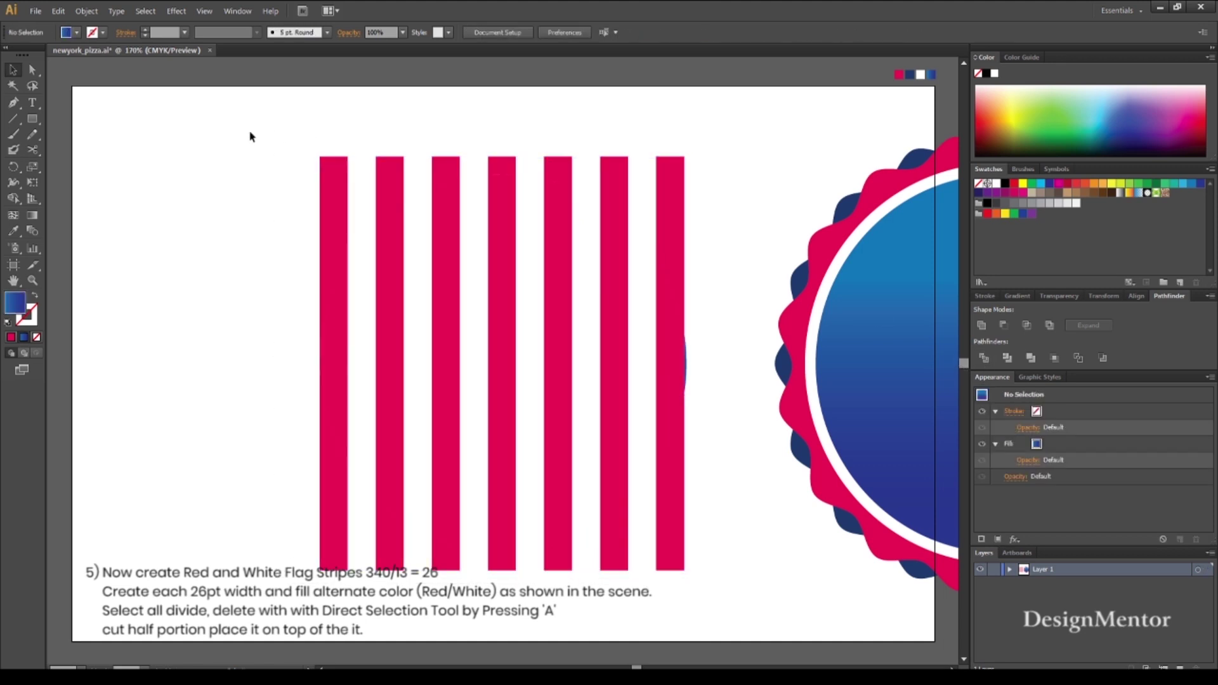
Delete the stripe pieces sticking out above and below the circle
{"action": "key", "text": "a"}
{"action": "mouse_move", "coordinate": [268, 122]}
{"action": "left_mouse_down"}
{"action": "mouse_move", "coordinate": [701, 153]}
{"action": "mouse_move", "coordinate": [711, 169]}
{"action": "left_mouse_up"}
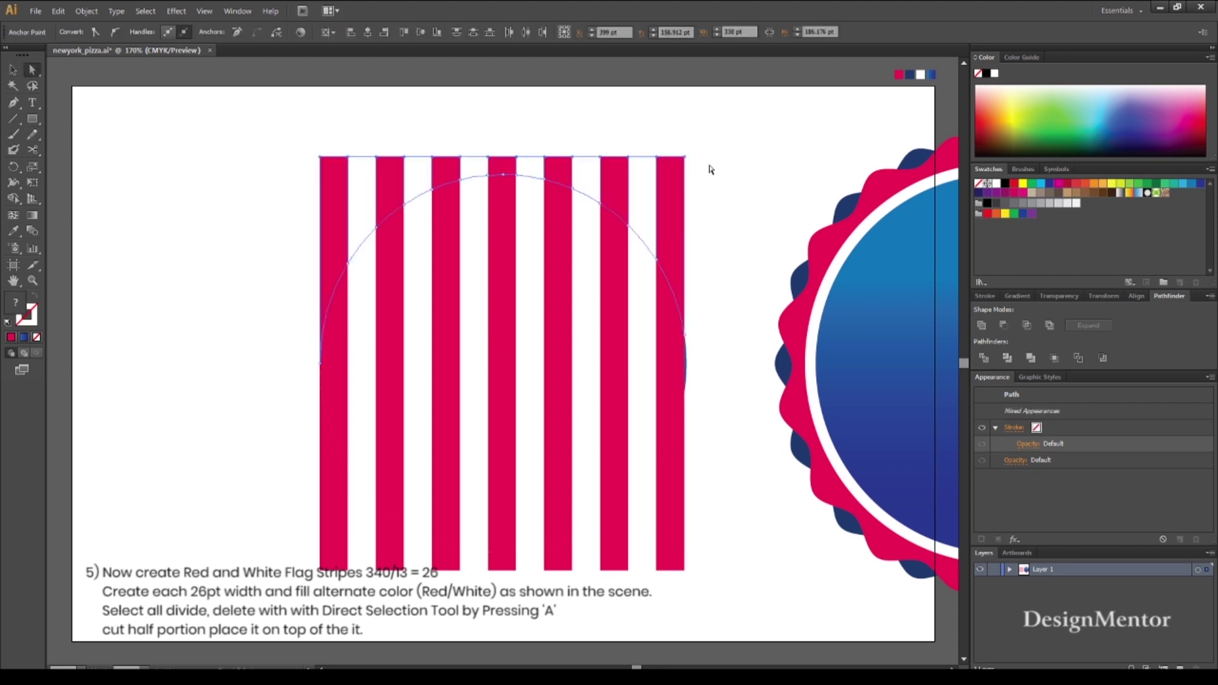
{"action": "key", "text": "Delete"}
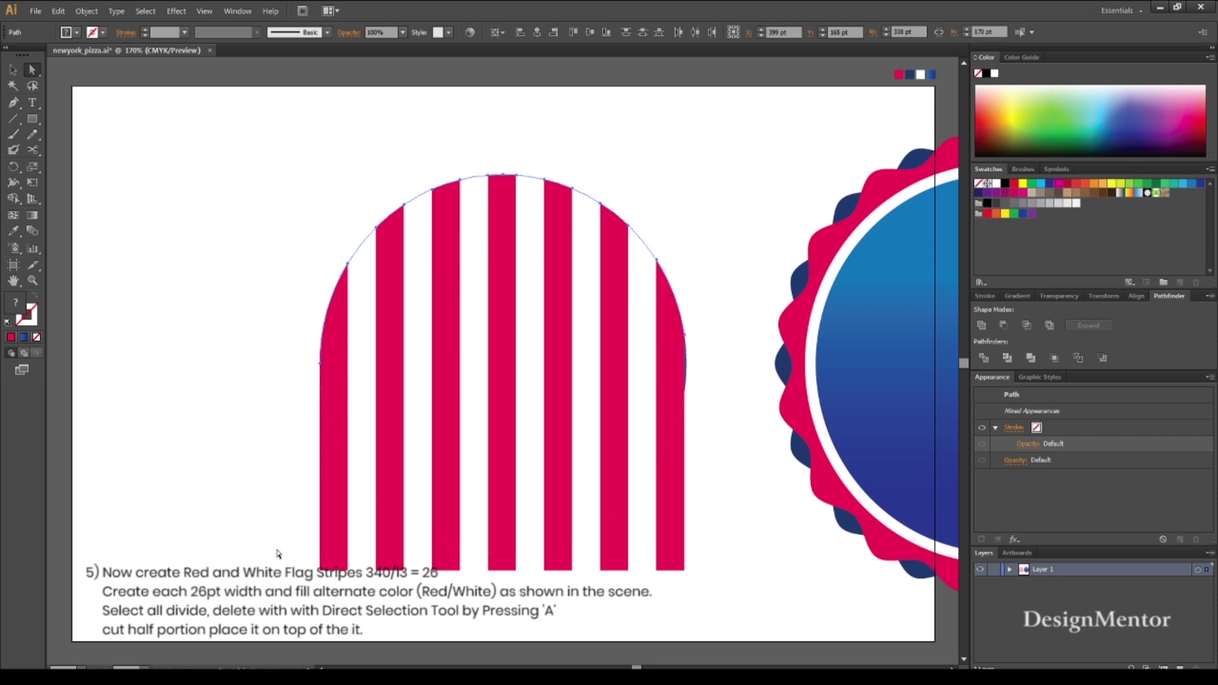
{"action": "left_click", "coordinate": [279, 554]}
{"action": "left_click_drag", "start_coordinate": [721, 605], "coordinate": [317, 561]}
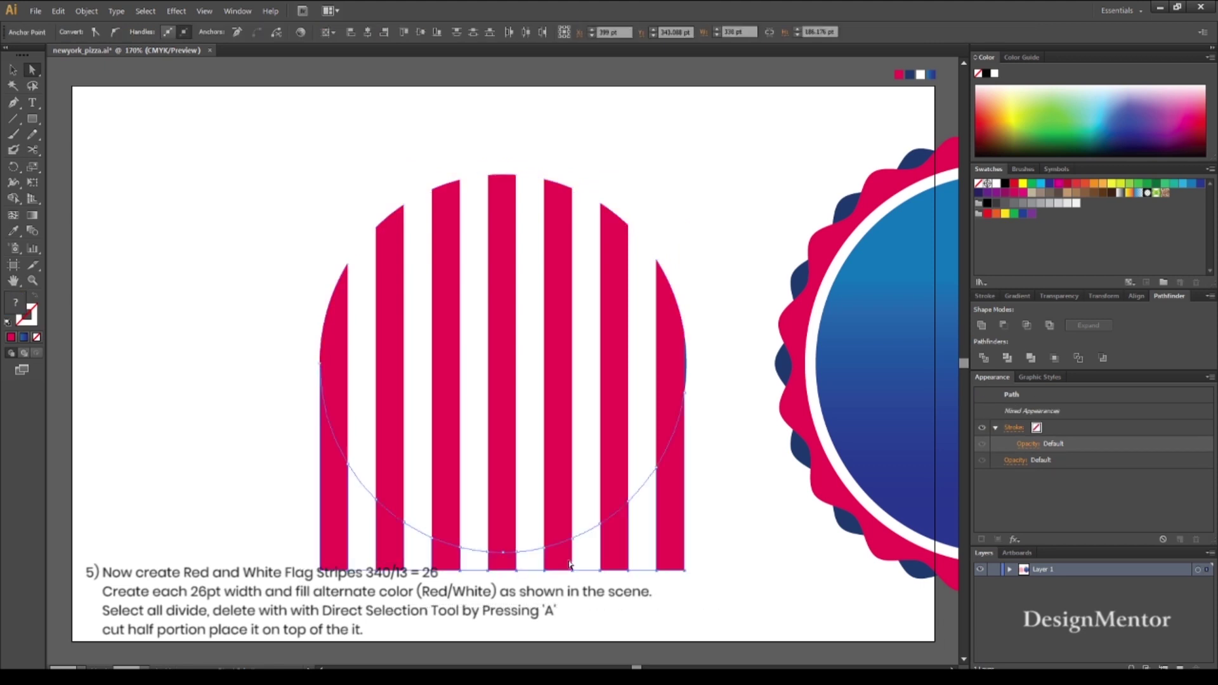
{"action": "key", "text": "Delete"}
{"action": "left_click", "coordinate": [698, 543]}
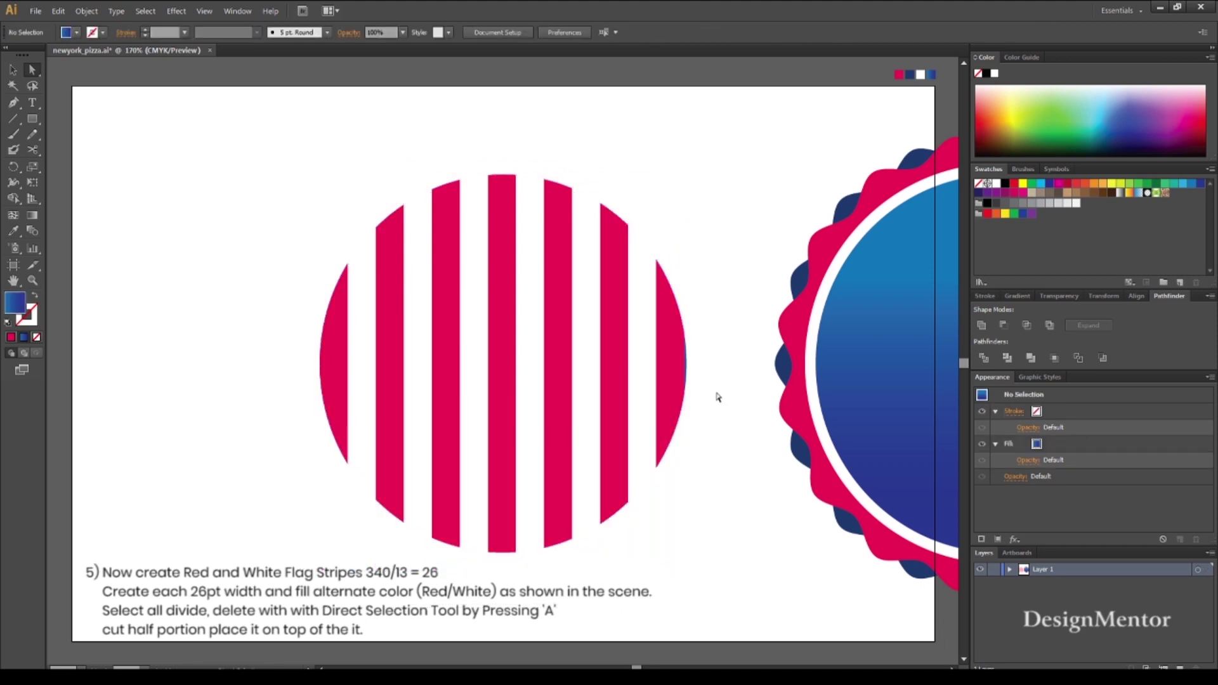
Ungroup the striped circle and select the thin blue sliver at its right edge
{"action": "left_click", "coordinate": [685, 373]}
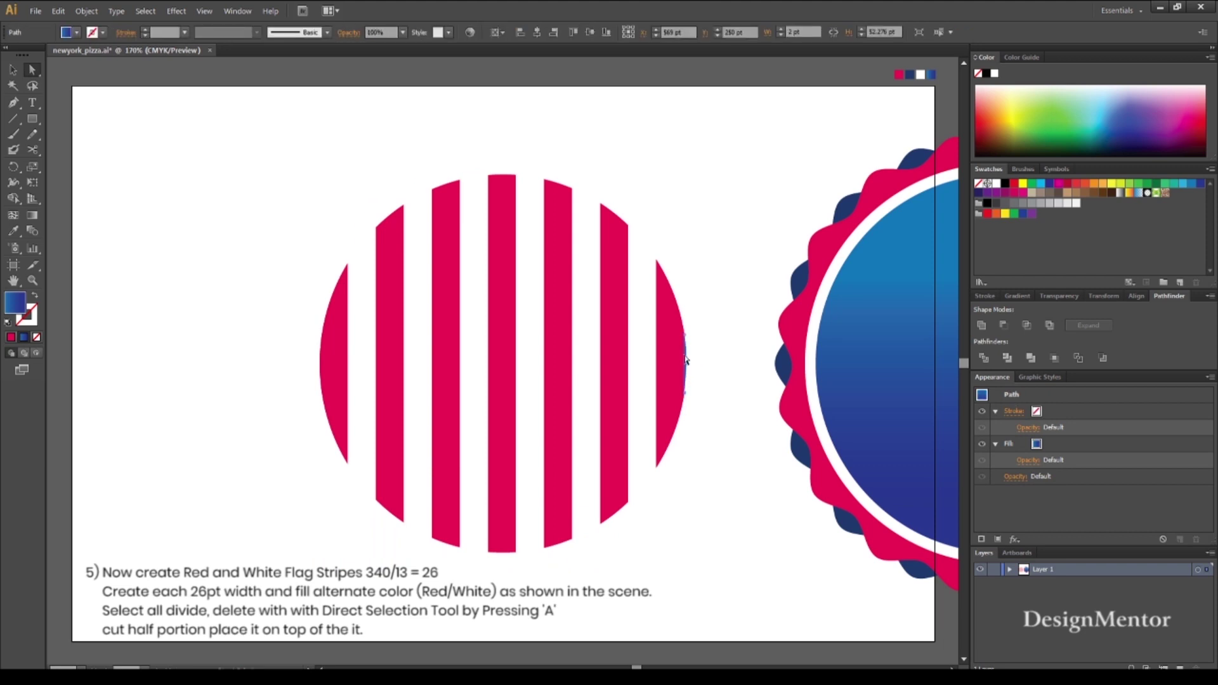
{"action": "left_click", "coordinate": [12, 70]}
{"action": "key", "text": "a"}
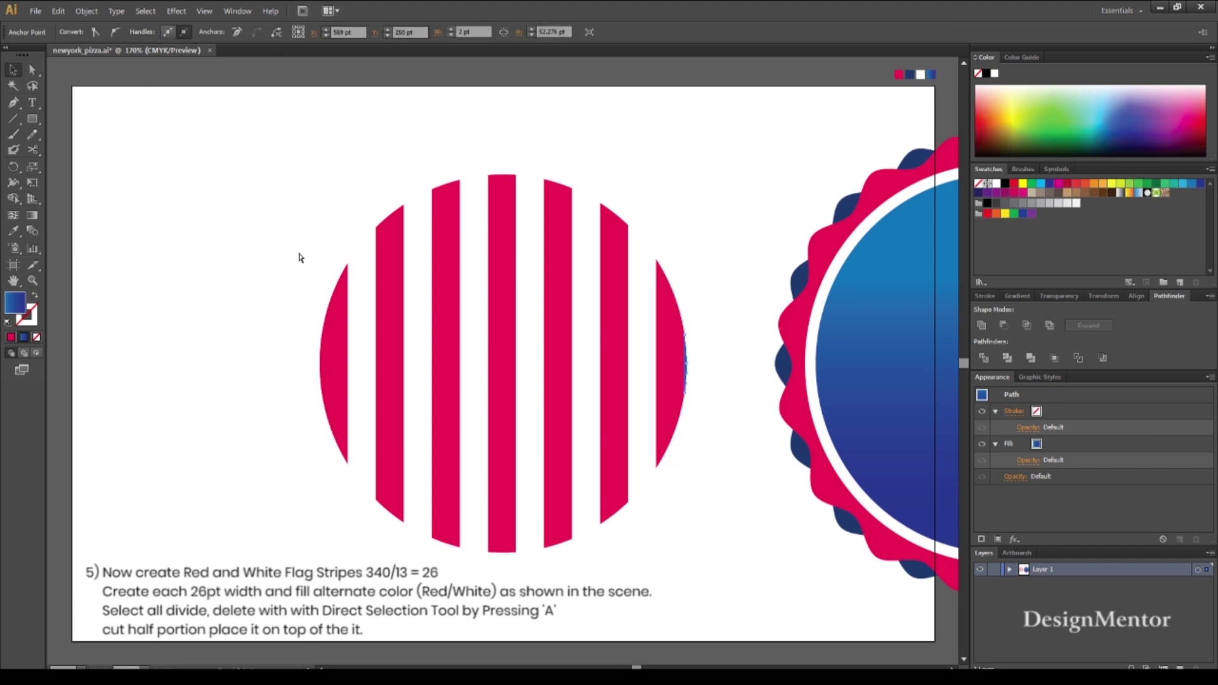
{"action": "left_click", "coordinate": [245, 246]}
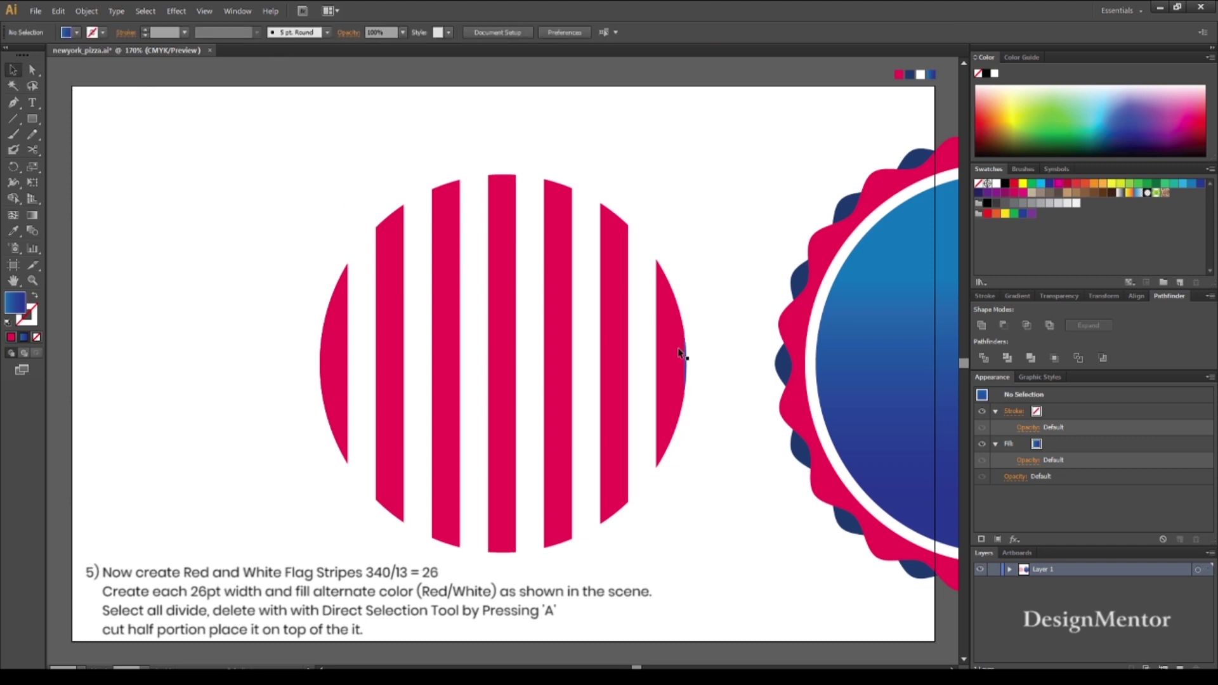
{"action": "left_click", "coordinate": [689, 373]}
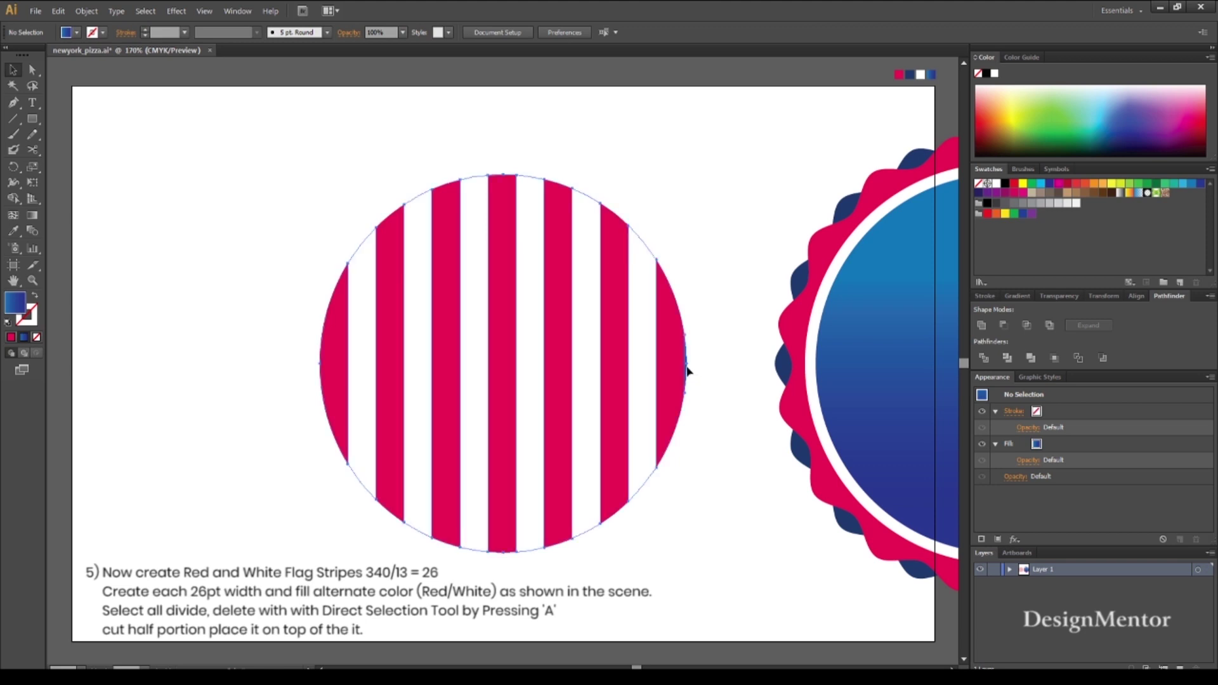
{"action": "left_click", "coordinate": [693, 356]}
{"action": "right_click", "coordinate": [670, 364]}
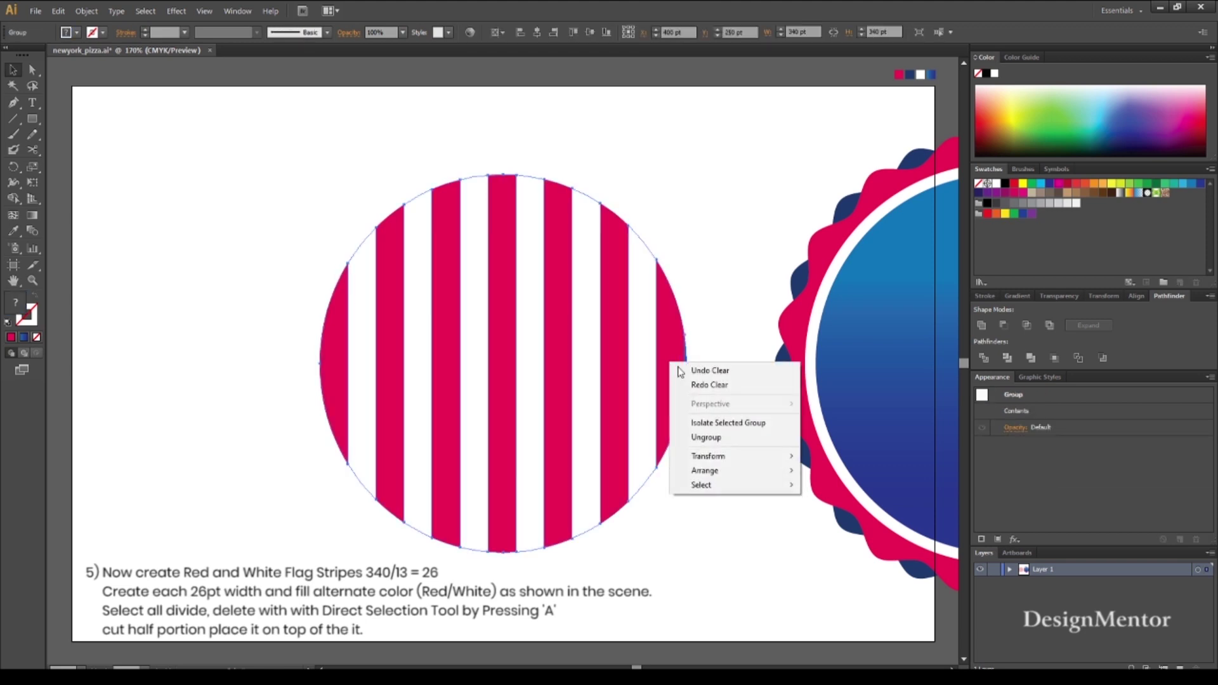
{"action": "left_click", "coordinate": [698, 443]}
{"action": "left_click", "coordinate": [700, 294]}
{"action": "left_click", "coordinate": [662, 359]}
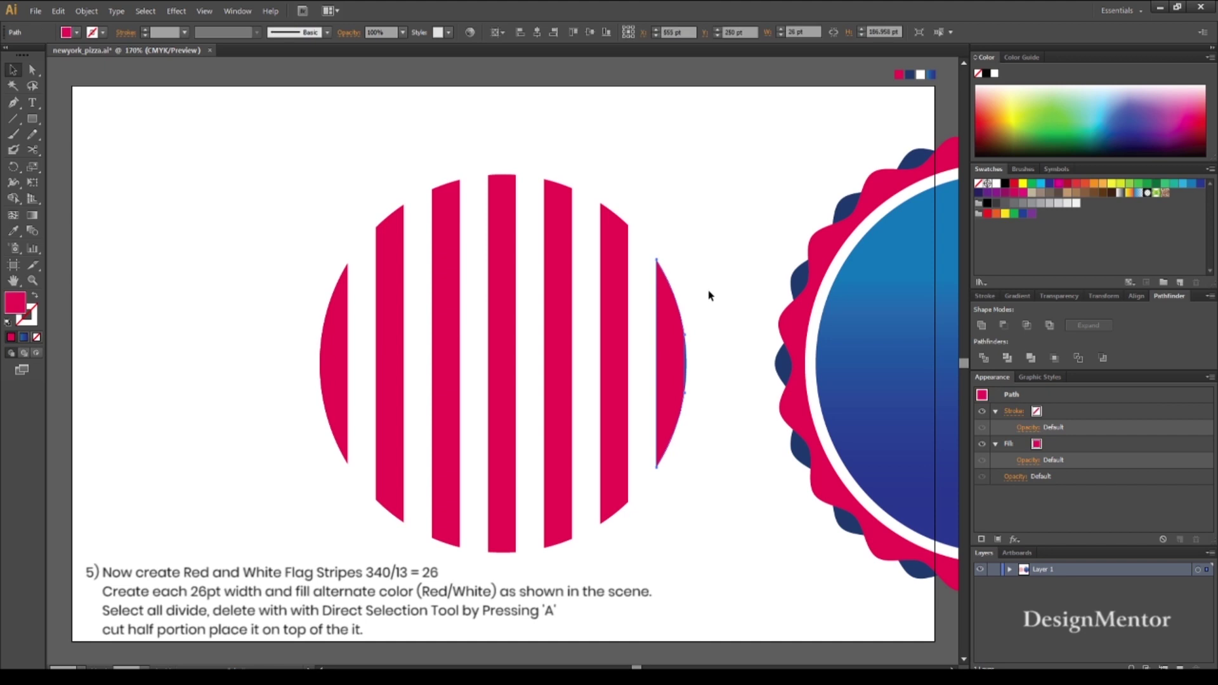
{"action": "left_click", "coordinate": [688, 367]}
Eyedropper the right-edge sliver red to match the stripes
{"action": "key", "text": "i"}
{"action": "left_click", "coordinate": [660, 331]}
{"action": "key", "text": "v"}
{"action": "left_click", "coordinate": [717, 382]}
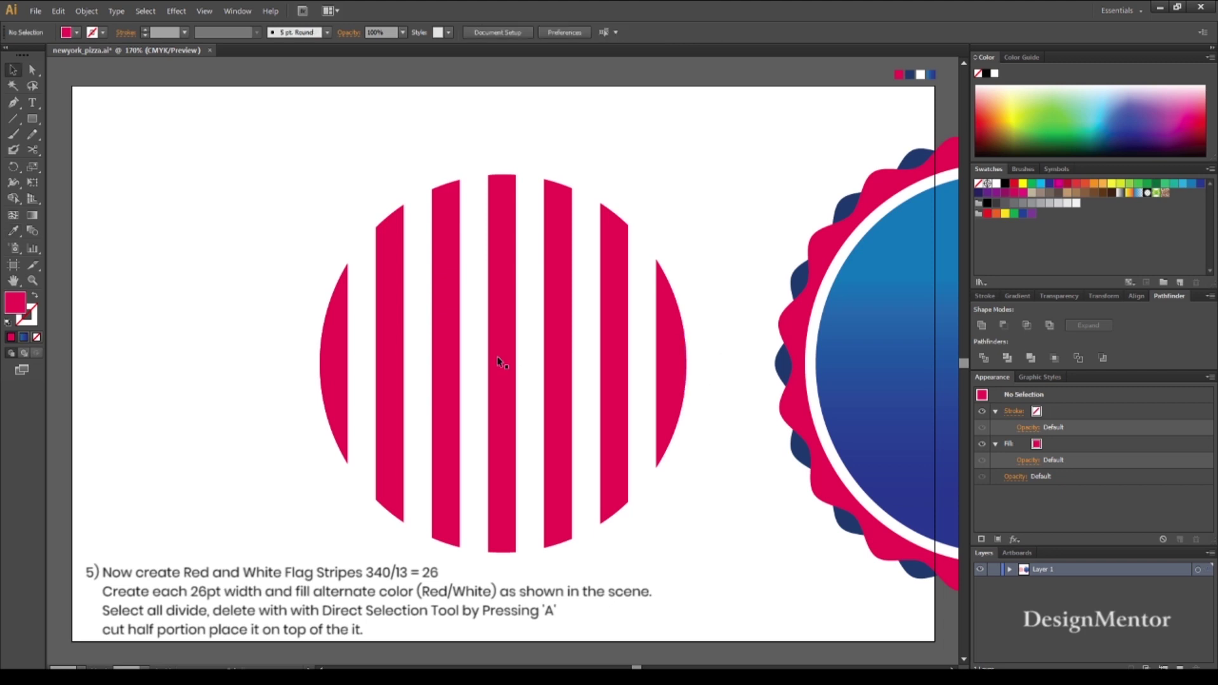
Draw a 1 pt black horizontal line across the stripes
{"action": "left_click", "coordinate": [13, 118]}
{"action": "left_click", "coordinate": [101, 33]}
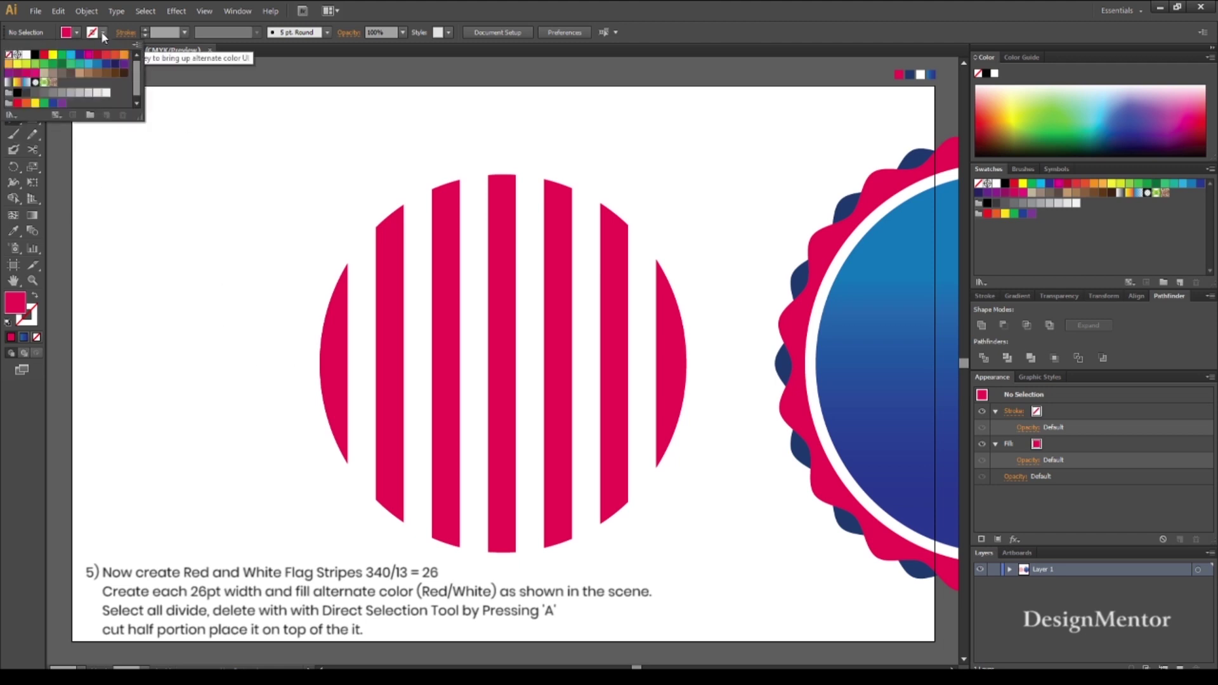
{"action": "left_click", "coordinate": [36, 55]}
{"action": "left_click_drag", "start_coordinate": [295, 366], "coordinate": [708, 366]}
{"action": "key", "text": "v"}
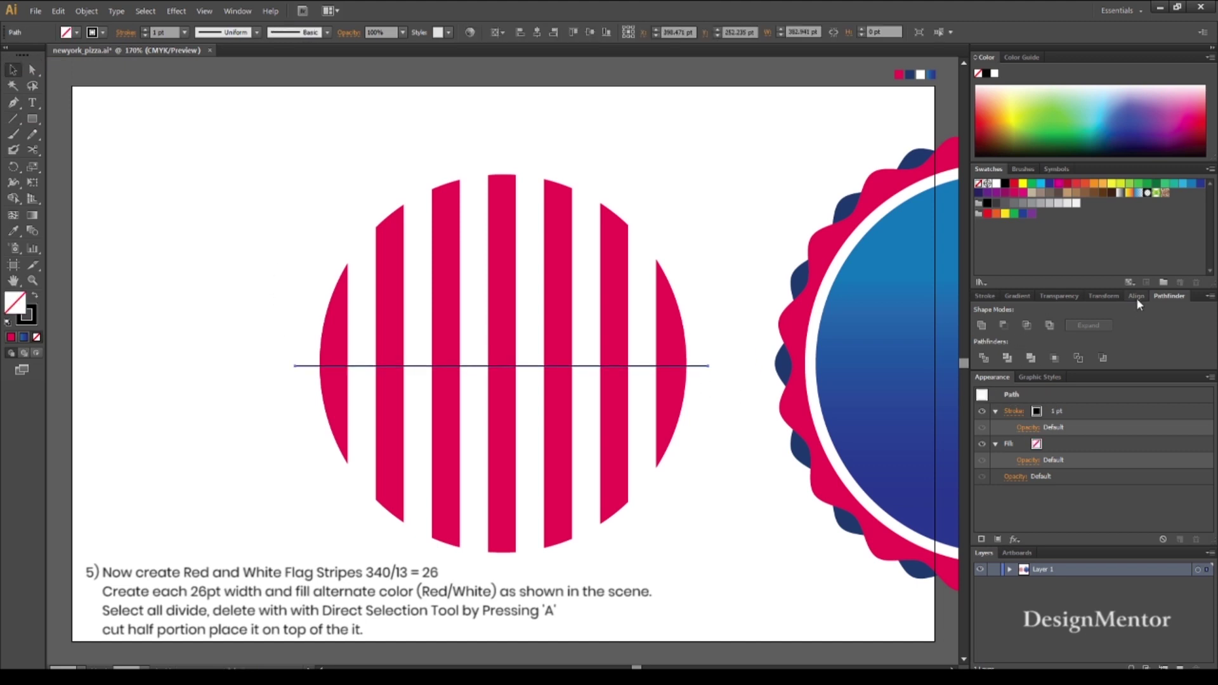
Centre the line on the disc and nudge it up to Y 230 pt
{"action": "left_click", "coordinate": [1136, 298]}
{"action": "left_click", "coordinate": [1006, 324]}
{"action": "left_click", "coordinate": [1082, 325]}
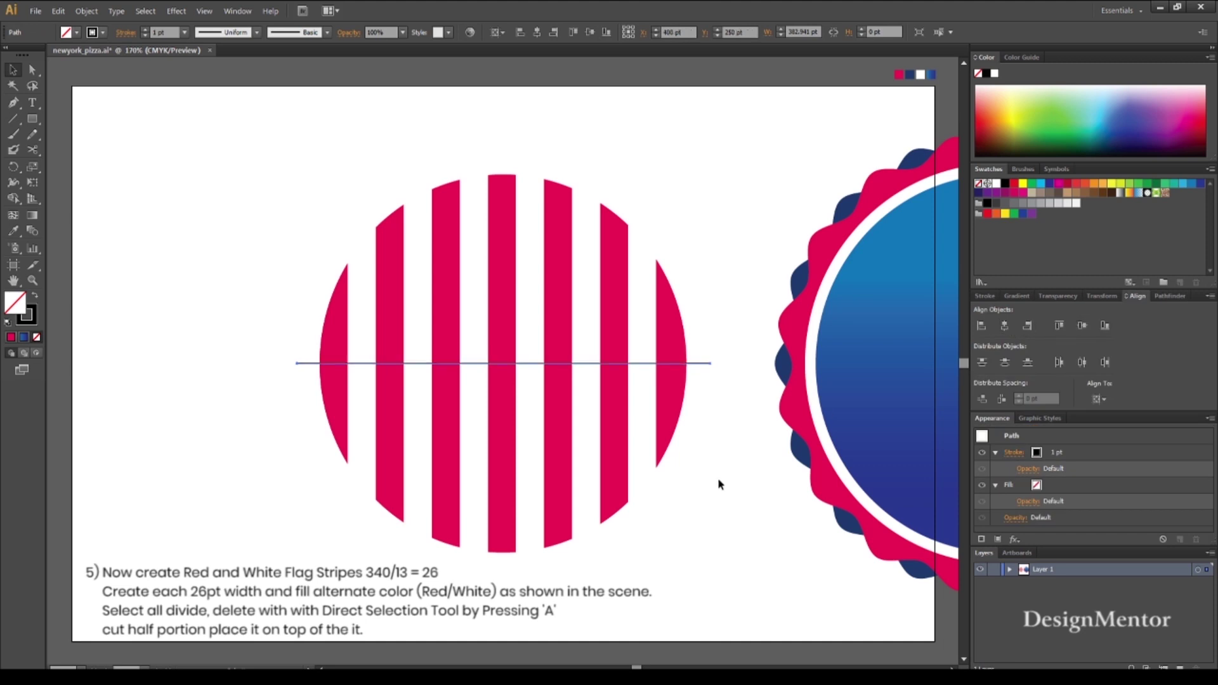
{"action": "left_click", "coordinate": [717, 478]}
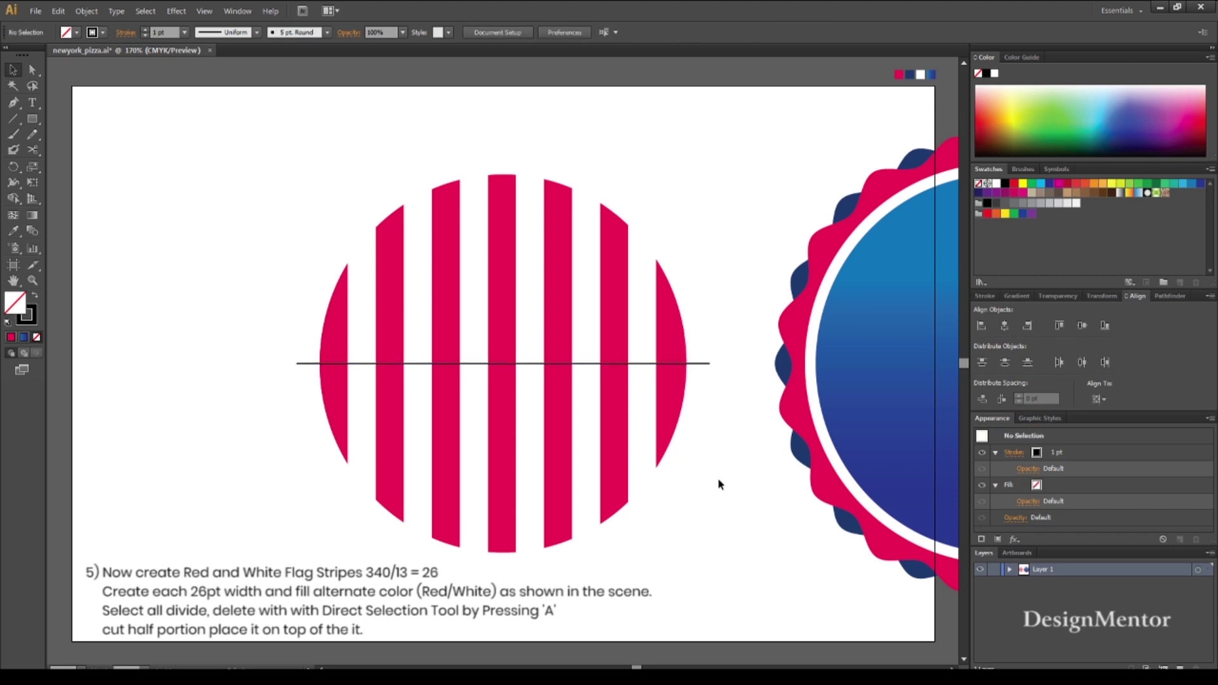
{"action": "left_click_drag", "start_coordinate": [274, 336], "coordinate": [298, 382]}
{"action": "key", "text": "Up"}
{"action": "key", "text": "Up"}
{"action": "key", "text": "Up"}
{"action": "key", "text": "Up"}
{"action": "key", "text": "Up"}
{"action": "key", "text": "Up"}
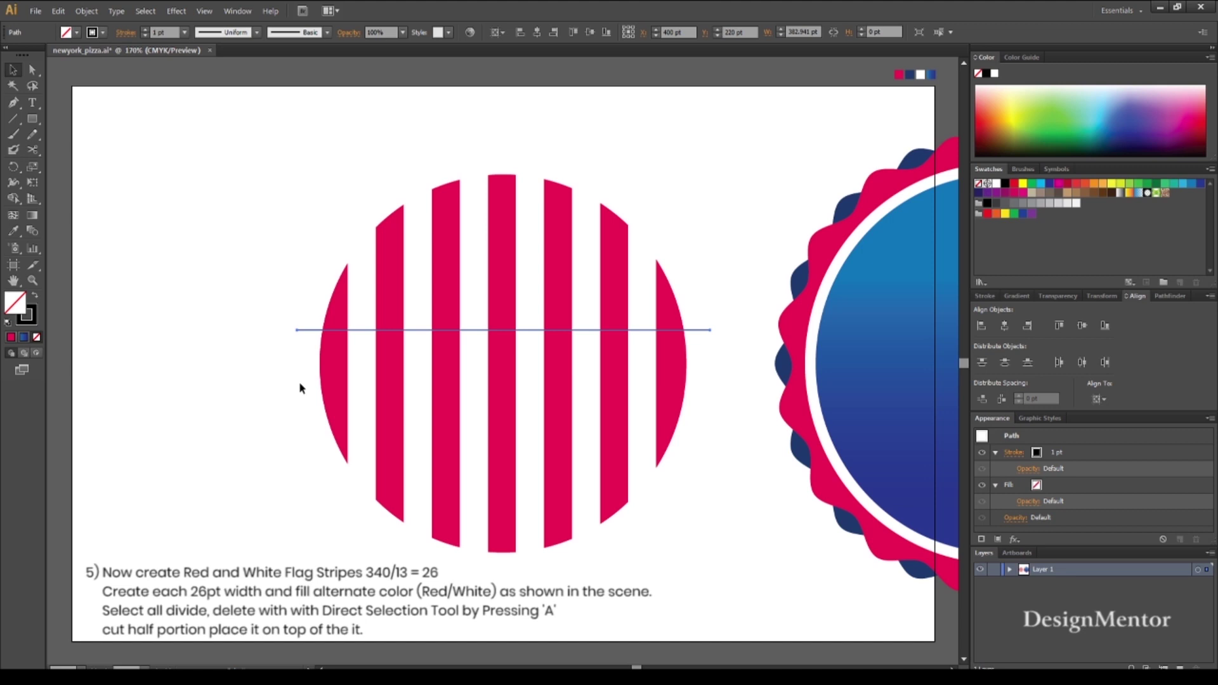
{"action": "left_click", "coordinate": [300, 383]}
Divide the stripes along the horizontal line with Pathfinder
{"action": "left_click_drag", "start_coordinate": [312, 238], "coordinate": [698, 576]}
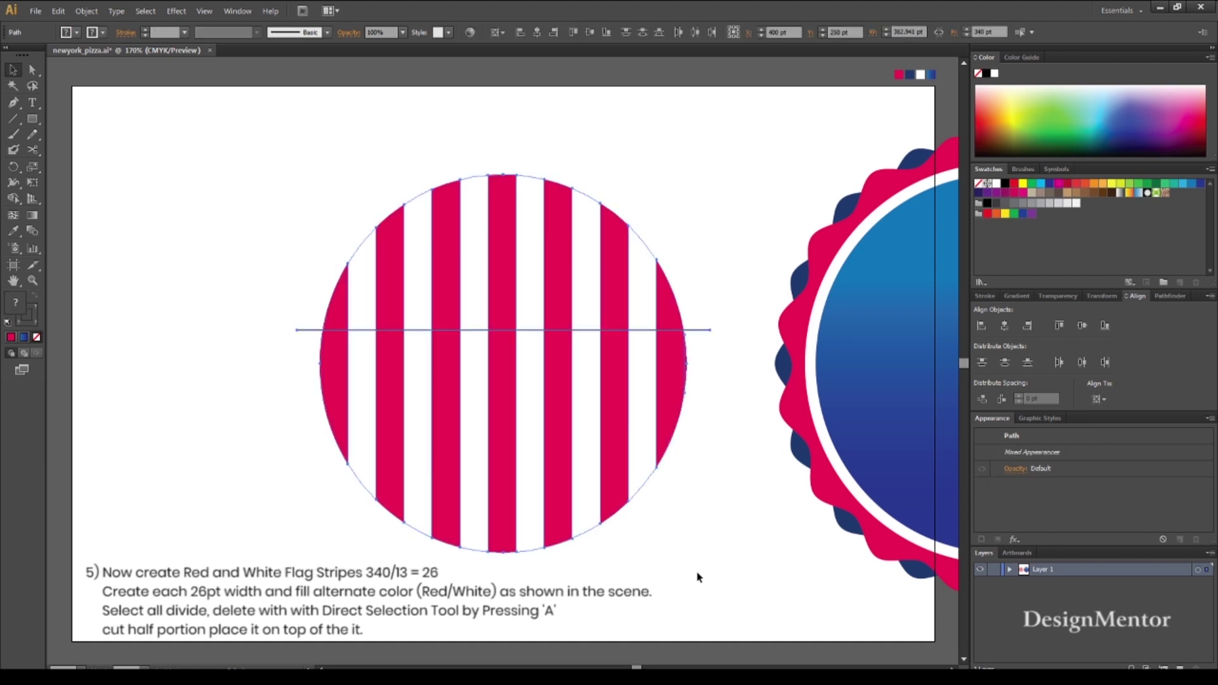
{"action": "left_click", "coordinate": [1169, 296]}
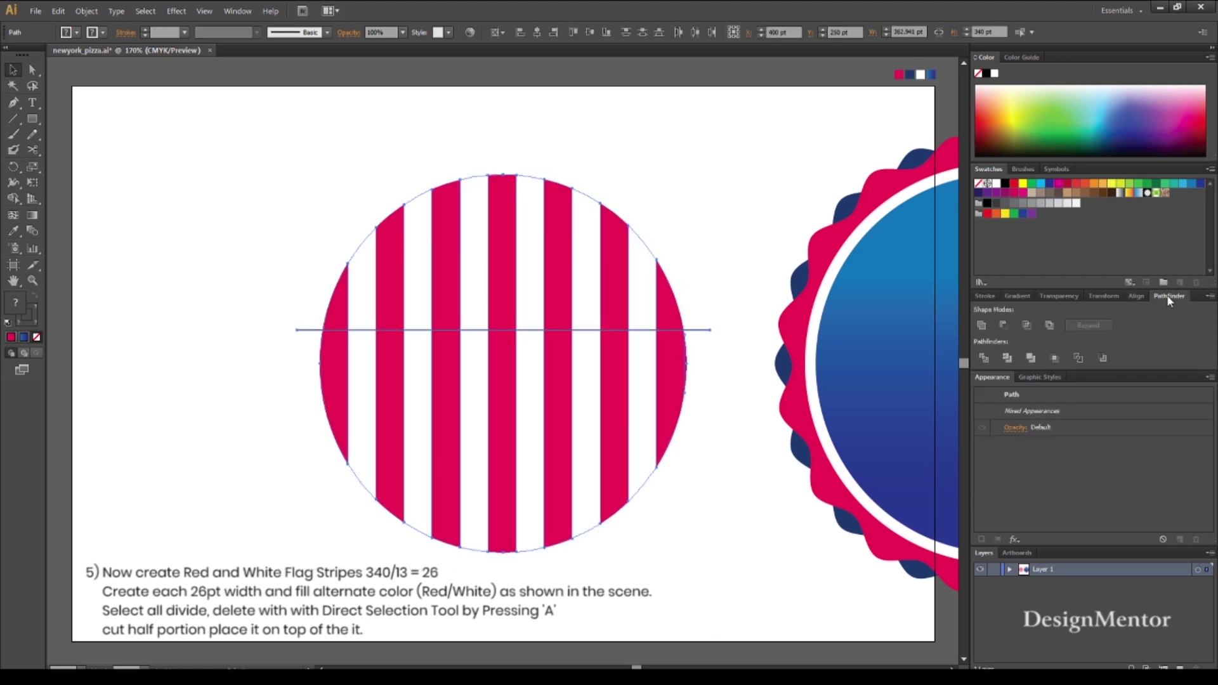
{"action": "left_click", "coordinate": [984, 357]}
{"action": "left_click", "coordinate": [697, 170]}
Delete the lower half and the leftover stripe tails below the cut
{"action": "key", "text": "a"}
{"action": "left_click_drag", "start_coordinate": [704, 577], "coordinate": [280, 461]}
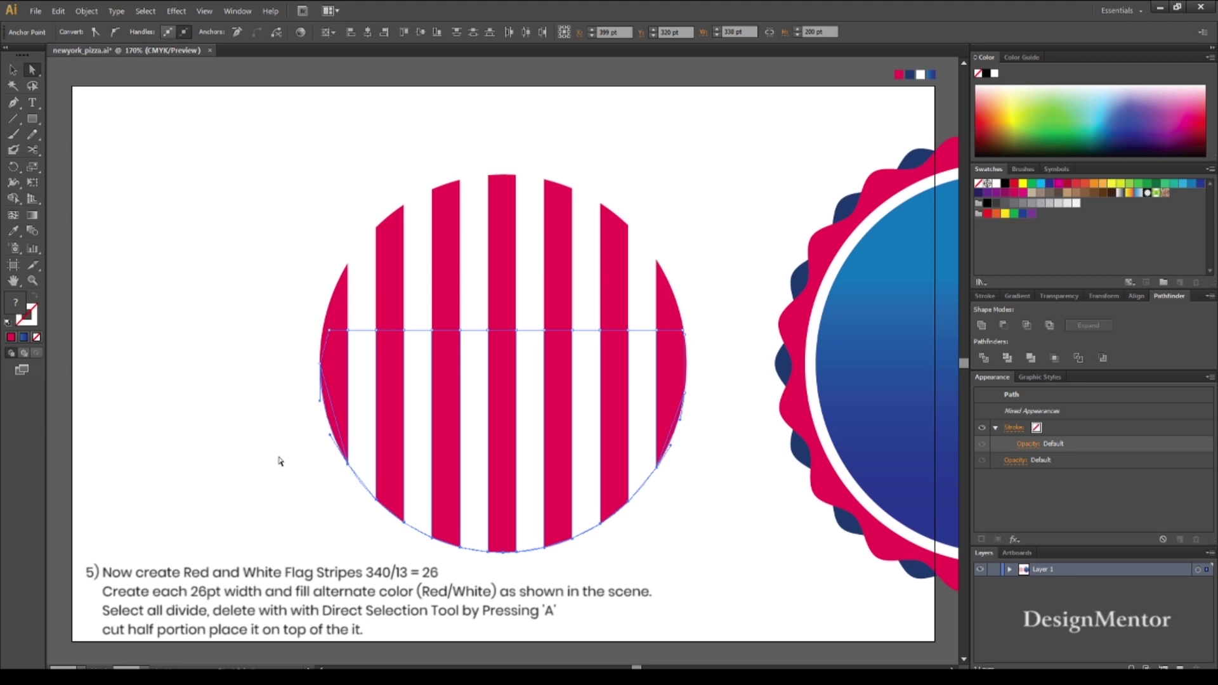
{"action": "key", "text": "Delete"}
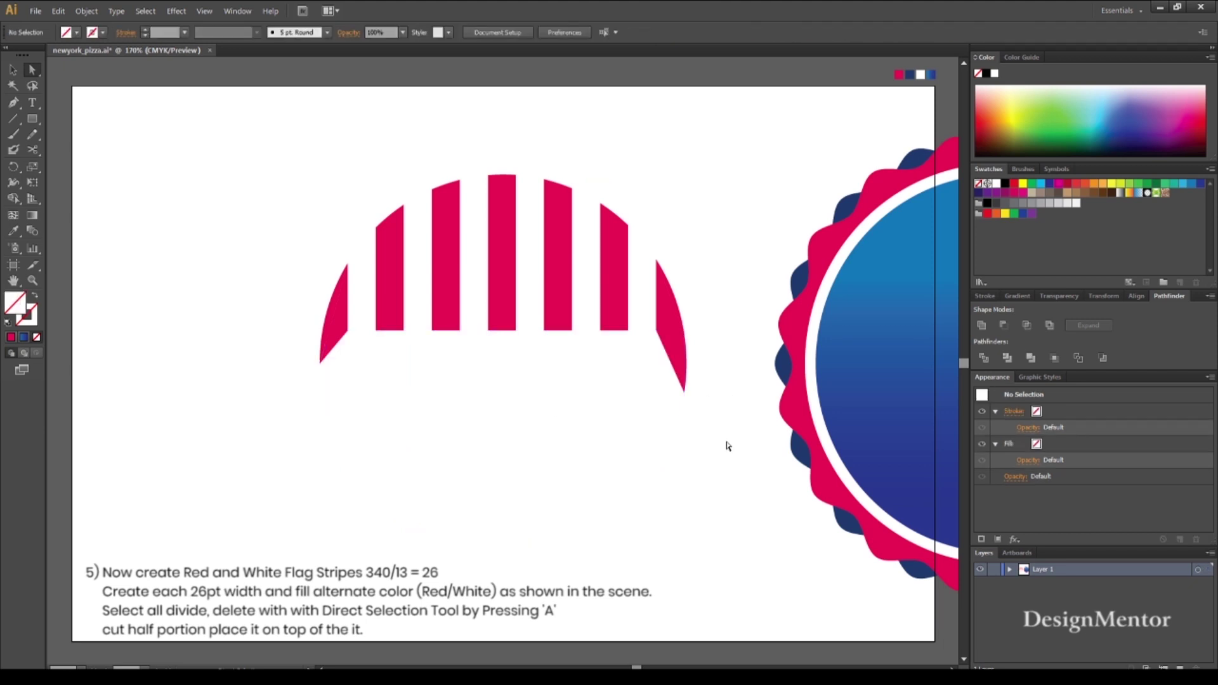
{"action": "left_click_drag", "start_coordinate": [743, 455], "coordinate": [635, 360]}
{"action": "key", "text": "Delete"}
{"action": "mouse_move", "coordinate": [360, 415]}
{"action": "left_mouse_down"}
{"action": "mouse_move", "coordinate": [295, 366]}
{"action": "mouse_move", "coordinate": [285, 343]}
{"action": "left_mouse_up"}
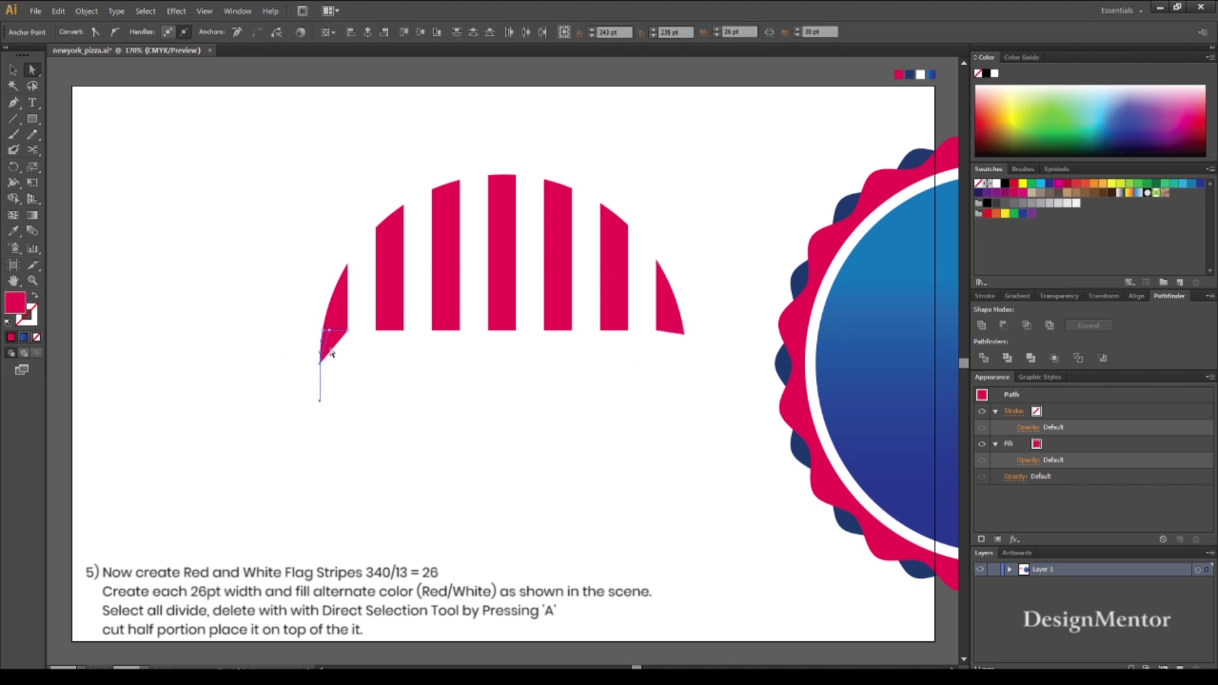
{"action": "key", "text": "Delete"}
{"action": "left_click_drag", "start_coordinate": [717, 367], "coordinate": [649, 333]}
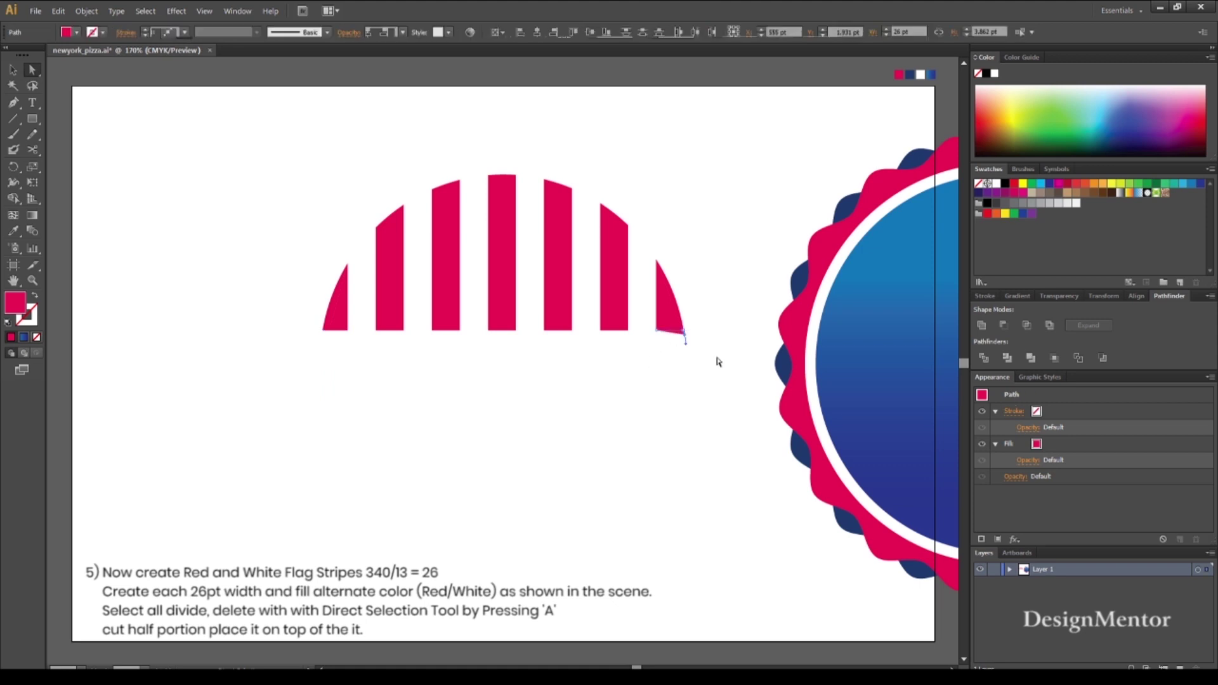
{"action": "key", "text": "Delete"}
{"action": "left_click_drag", "start_coordinate": [245, 175], "coordinate": [716, 378]}
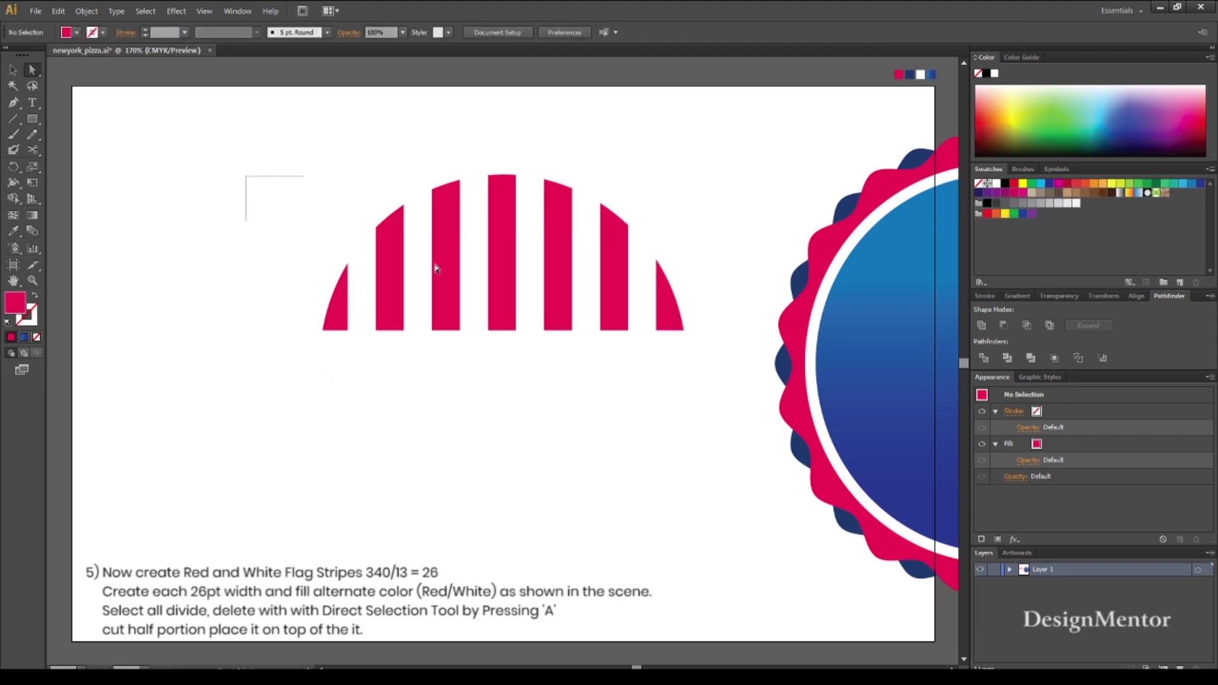
Group the stripe pieces and bring the group to the front
{"action": "left_click", "coordinate": [86, 11]}
{"action": "left_click", "coordinate": [98, 61]}
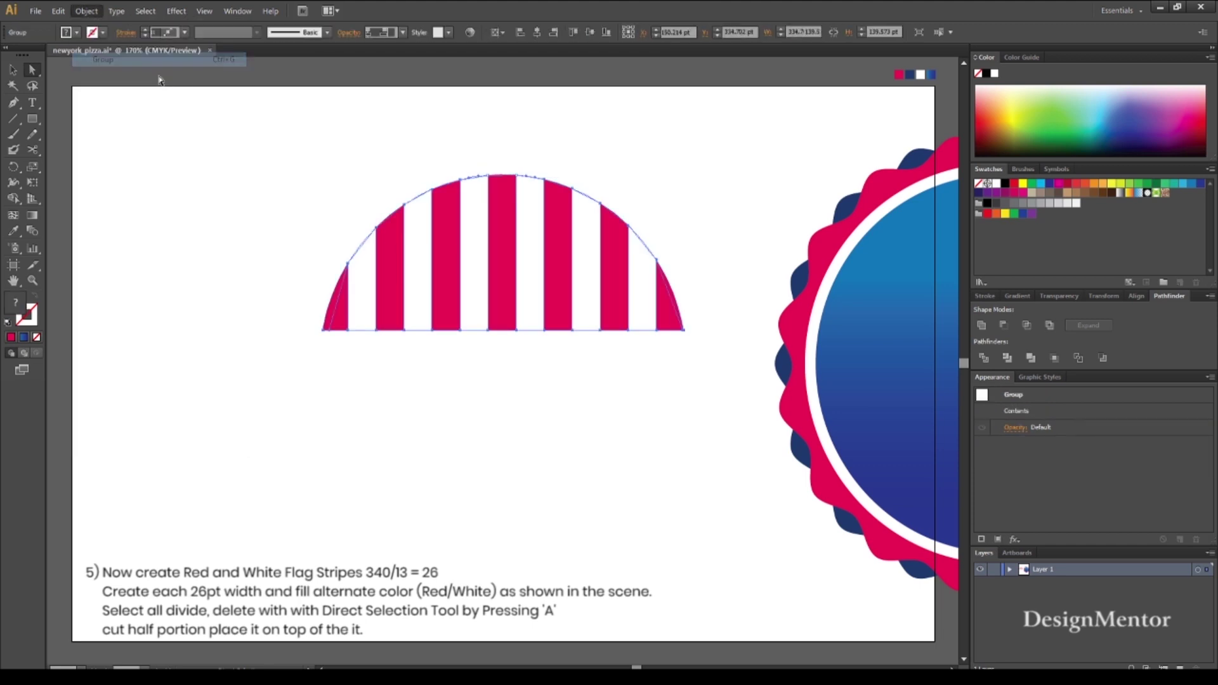
{"action": "left_click", "coordinate": [203, 109]}
{"action": "right_click", "coordinate": [507, 204]}
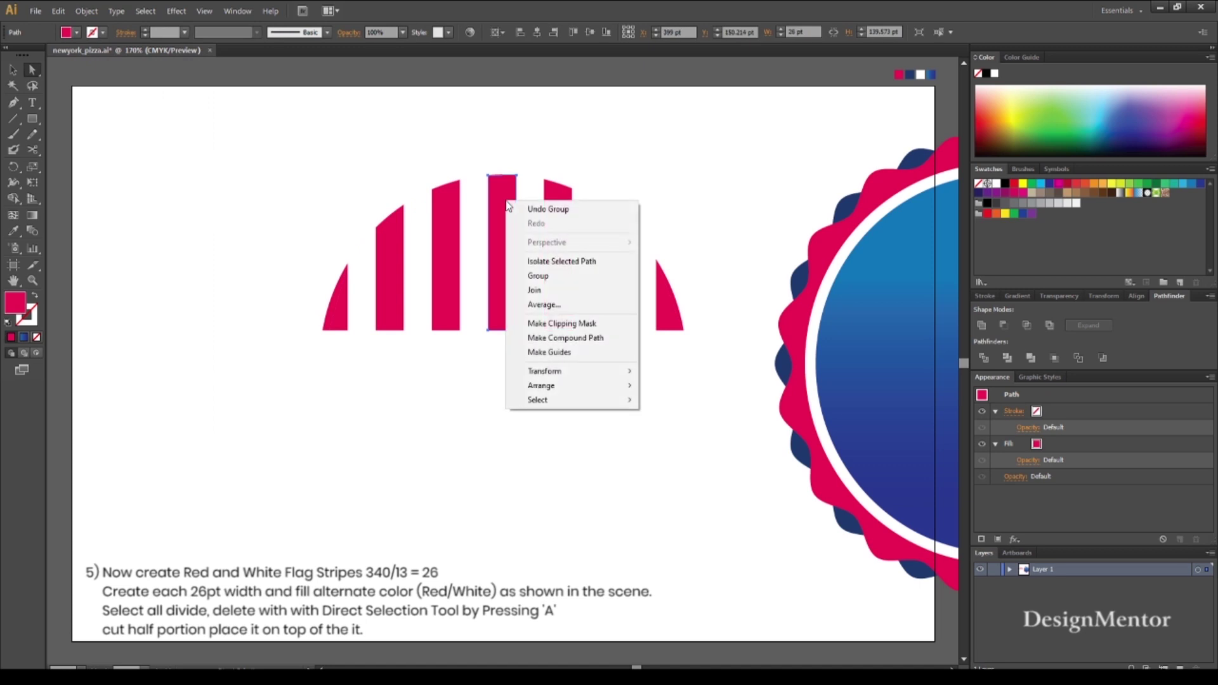
{"action": "left_click_drag", "start_coordinate": [265, 160], "coordinate": [684, 342]}
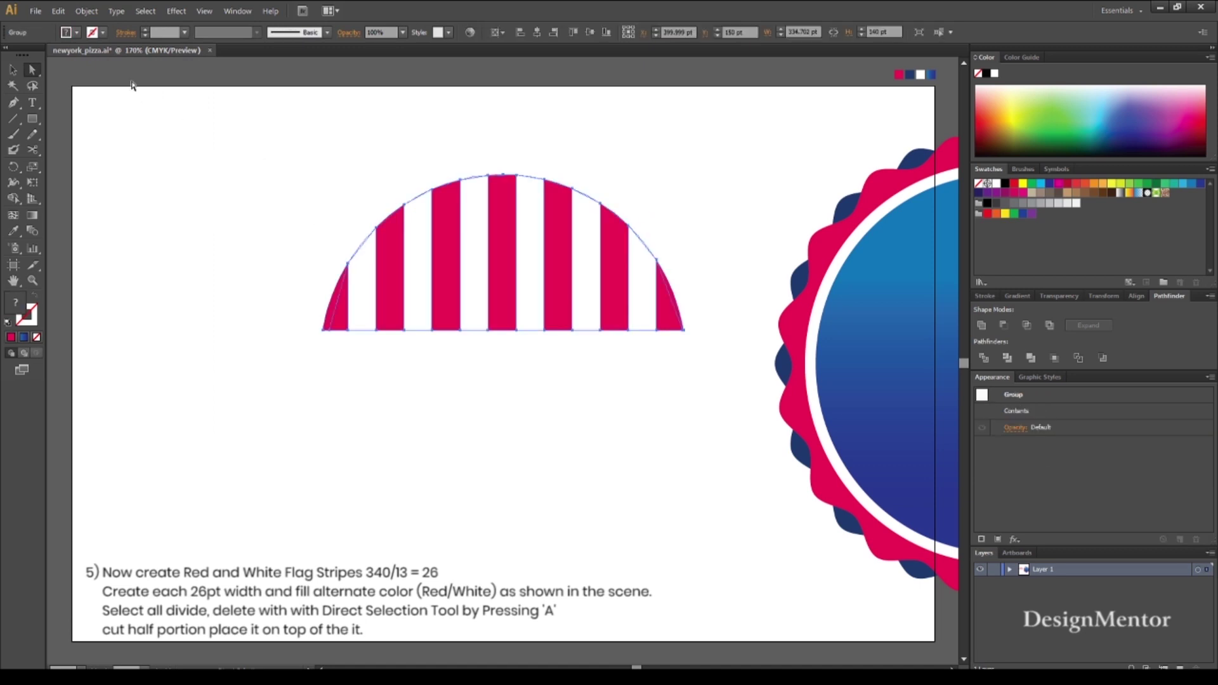
{"action": "left_click", "coordinate": [87, 15]}
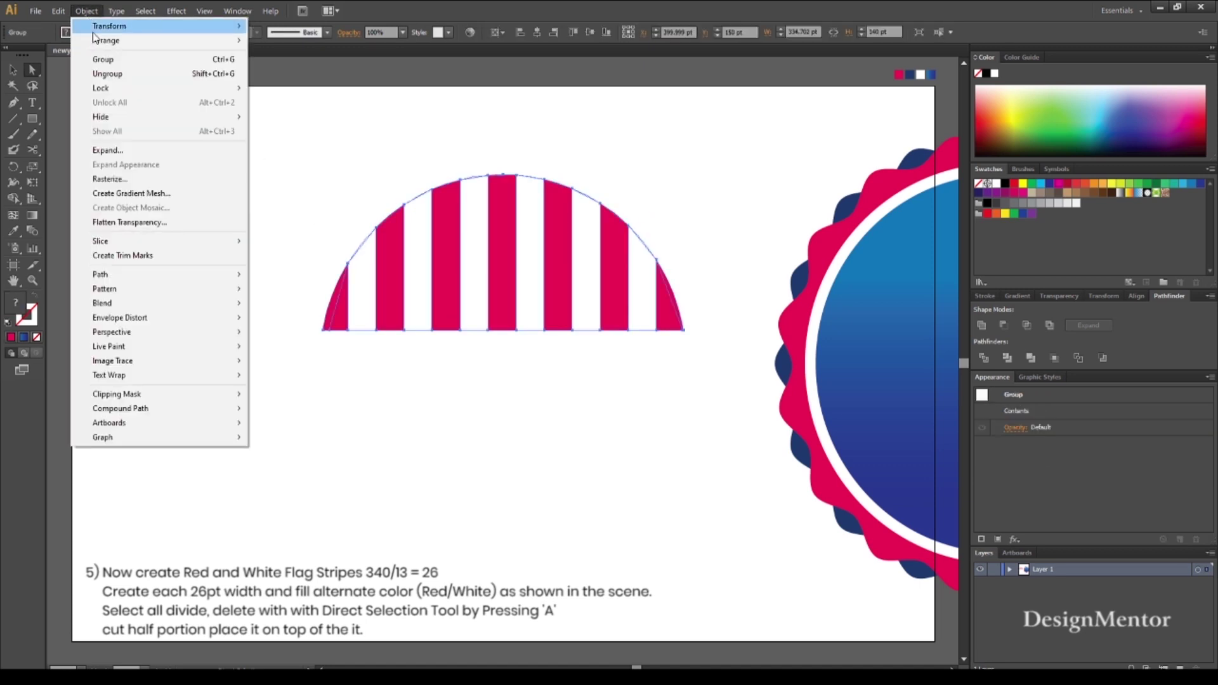
{"action": "left_click", "coordinate": [103, 63]}
{"action": "left_click_drag", "start_coordinate": [229, 152], "coordinate": [751, 364]}
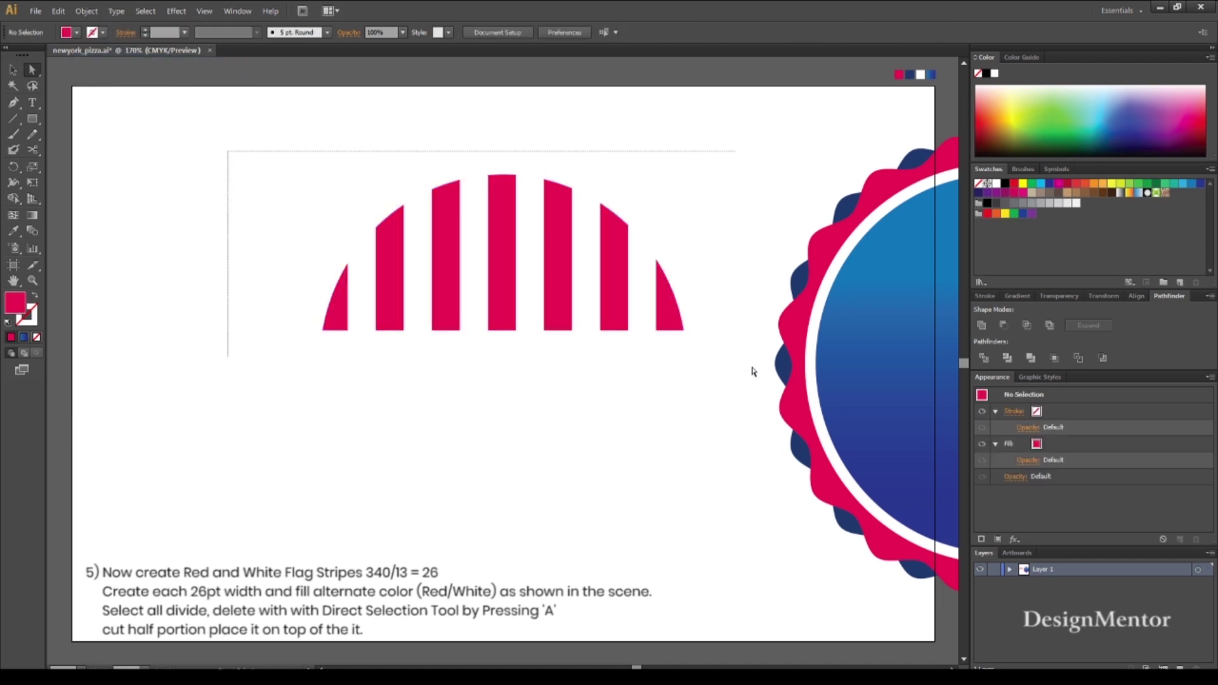
{"action": "right_click", "coordinate": [561, 257]}
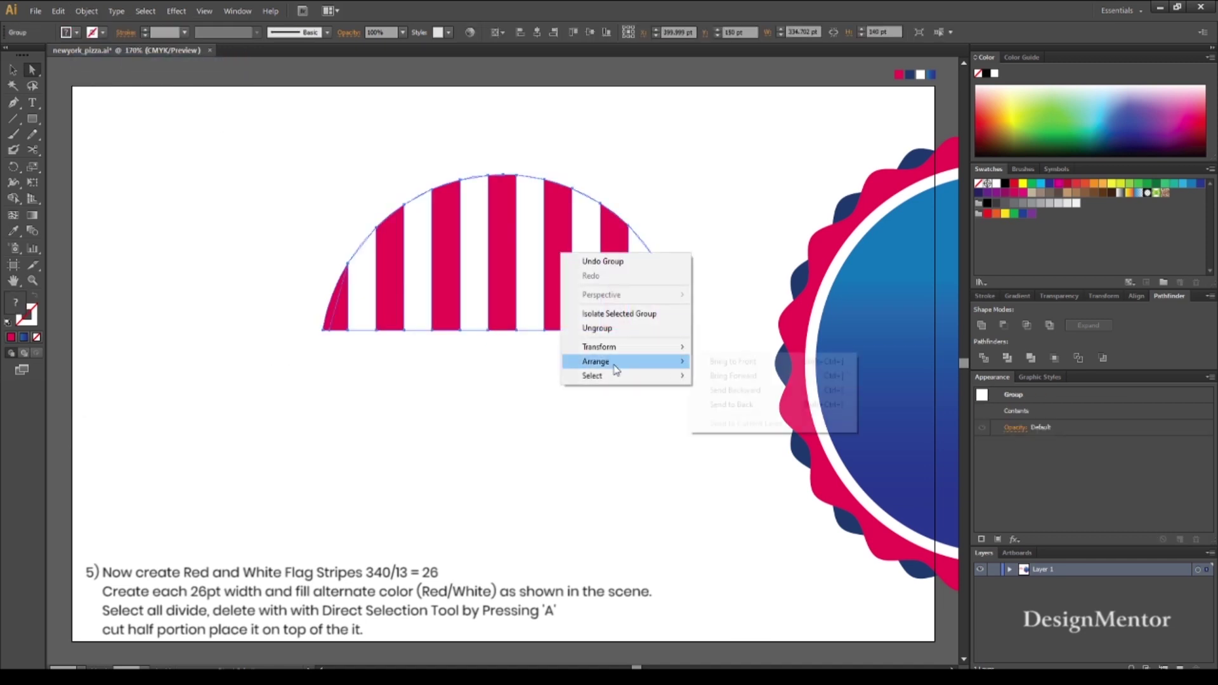
{"action": "left_click", "coordinate": [727, 363]}
{"action": "left_click", "coordinate": [755, 317]}
Move the badge left and centre it horizontally under the striped dome
{"action": "left_click", "coordinate": [837, 279]}
{"action": "left_click", "coordinate": [783, 253]}
{"action": "left_click_drag", "start_coordinate": [753, 122], "coordinate": [915, 584]}
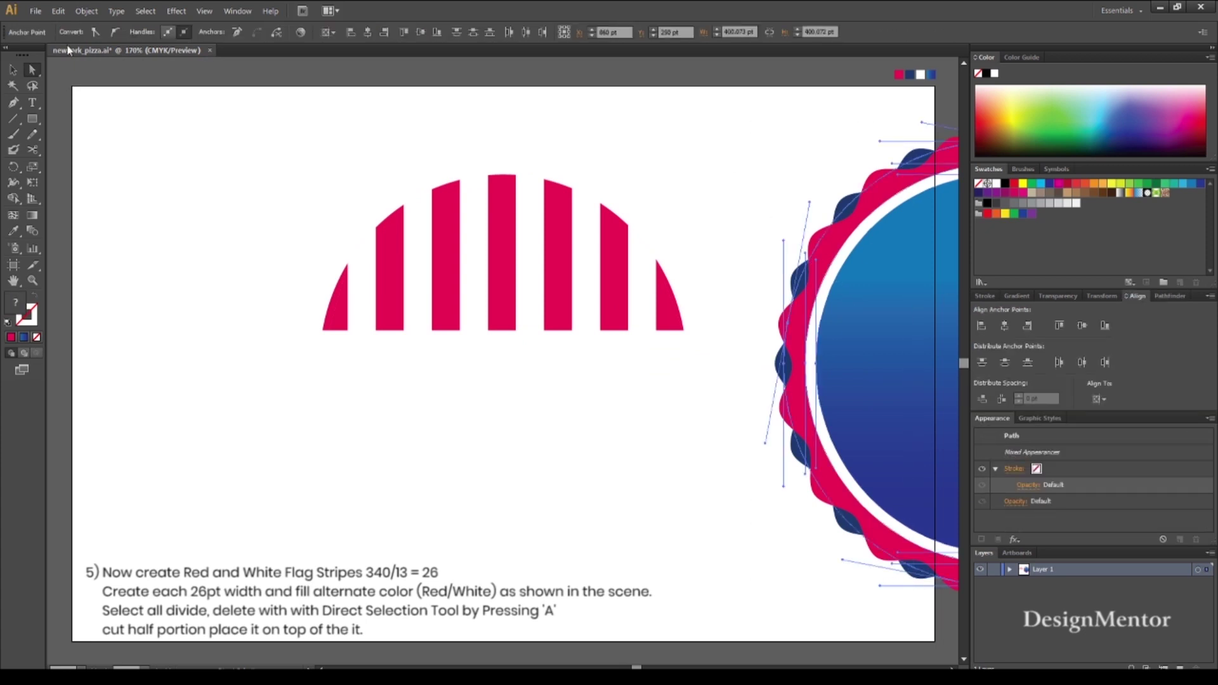
{"action": "left_click", "coordinate": [13, 69]}
{"action": "left_click", "coordinate": [773, 177]}
{"action": "left_click_drag", "start_coordinate": [748, 154], "coordinate": [889, 593]}
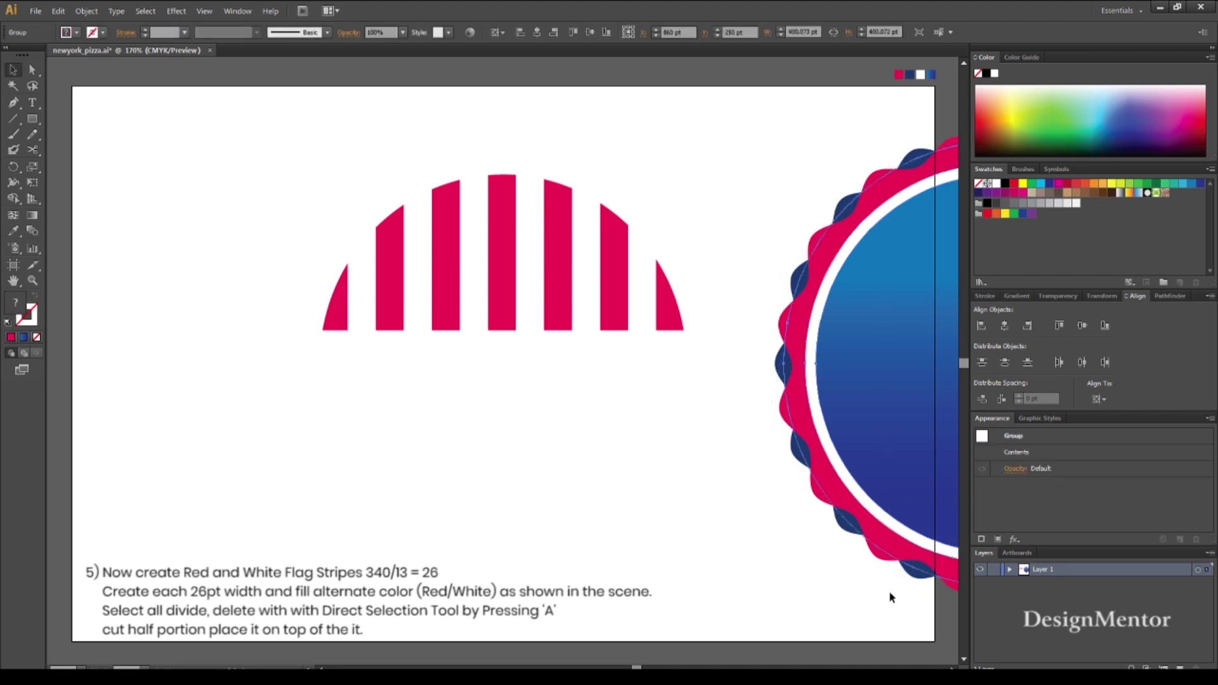
{"action": "key", "text": "shift+Left"}
{"action": "key", "text": "shift+Left"}
{"action": "key", "text": "shift+Left"}
{"action": "key", "text": "shift+Left"}
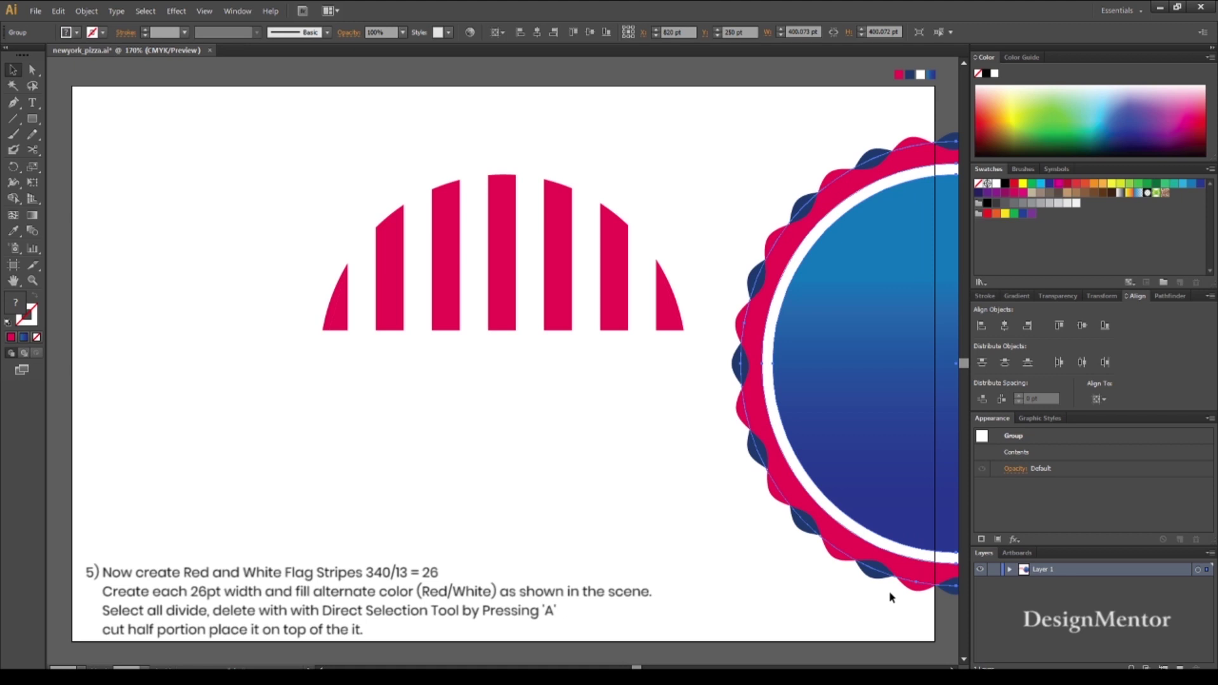
{"action": "left_click", "coordinate": [1003, 325]}
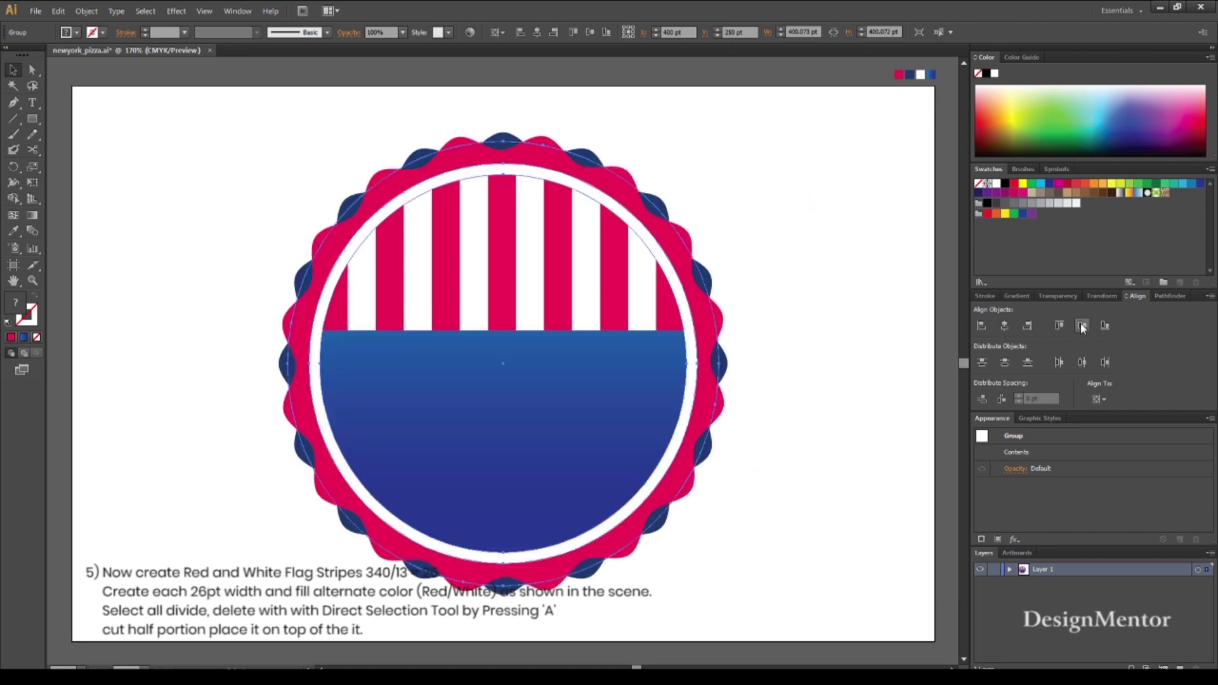
{"action": "left_click", "coordinate": [779, 353]}
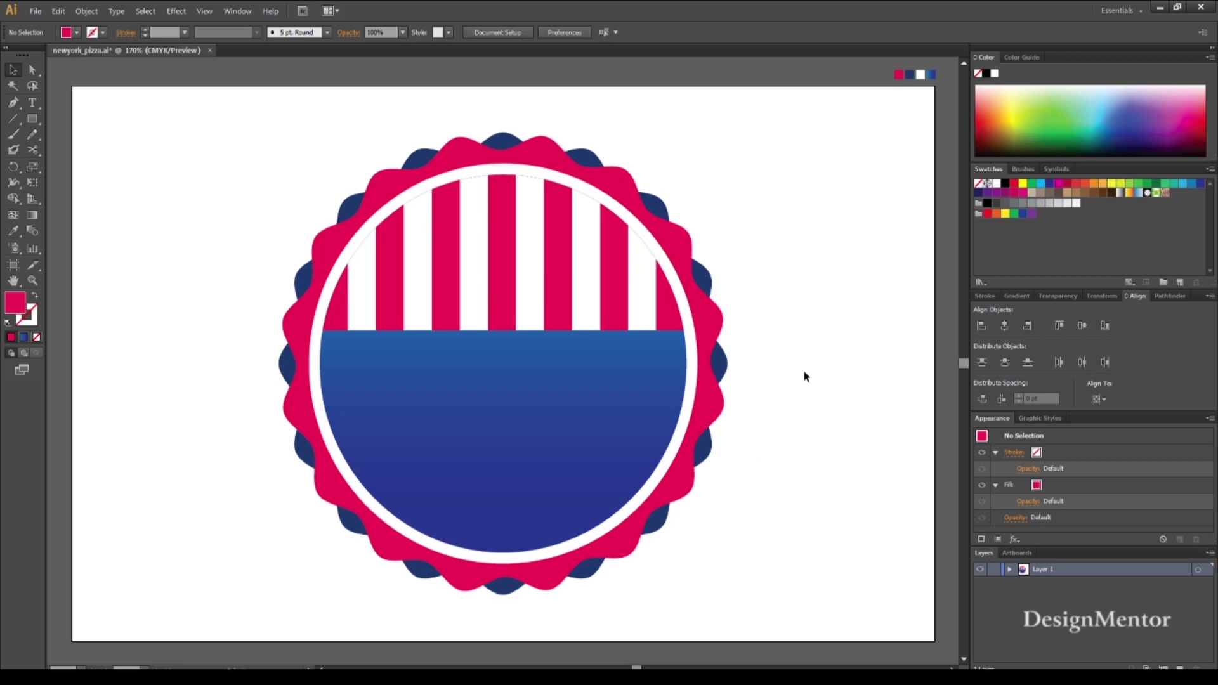
{"action": "left_click", "coordinate": [559, 290]}
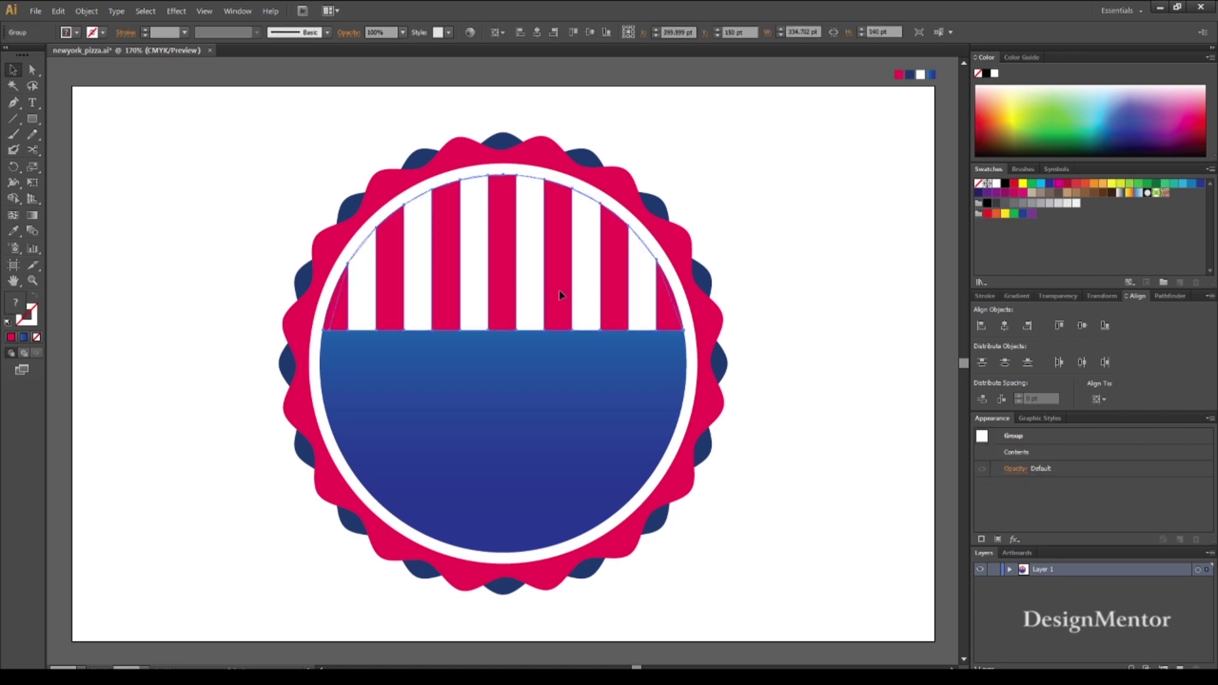
{"action": "left_click", "coordinate": [792, 331]}
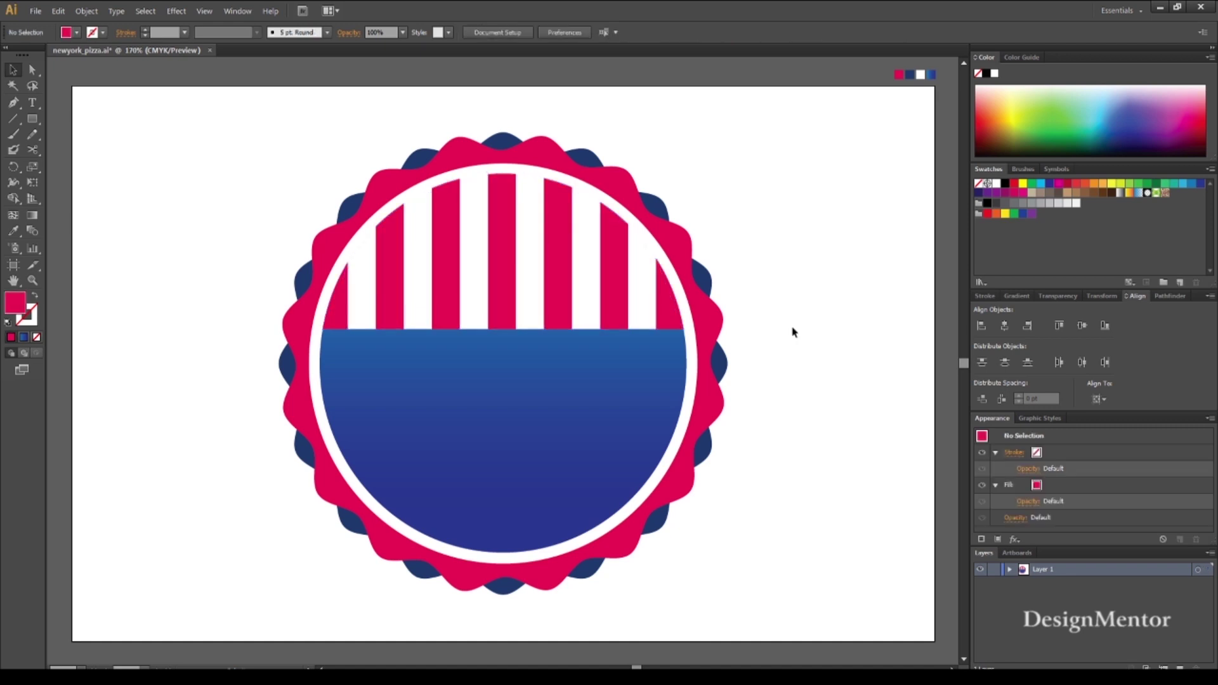
{"action": "left_click", "coordinate": [577, 295]}
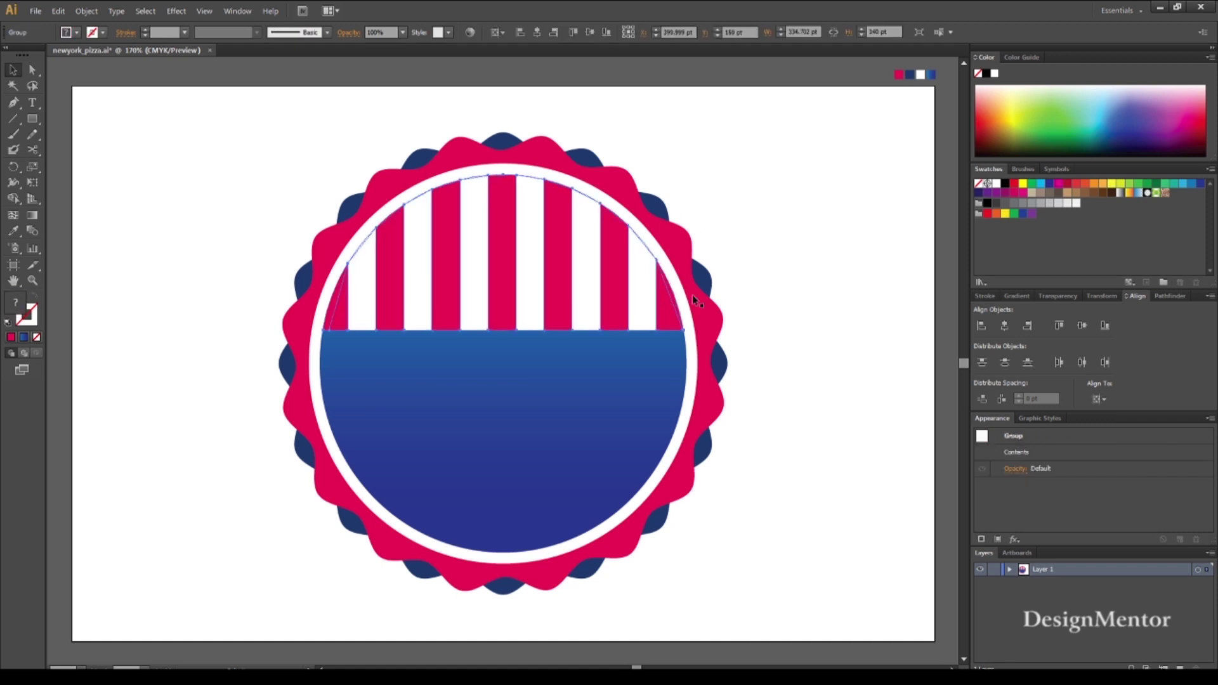
{"action": "left_click", "coordinate": [792, 239]}
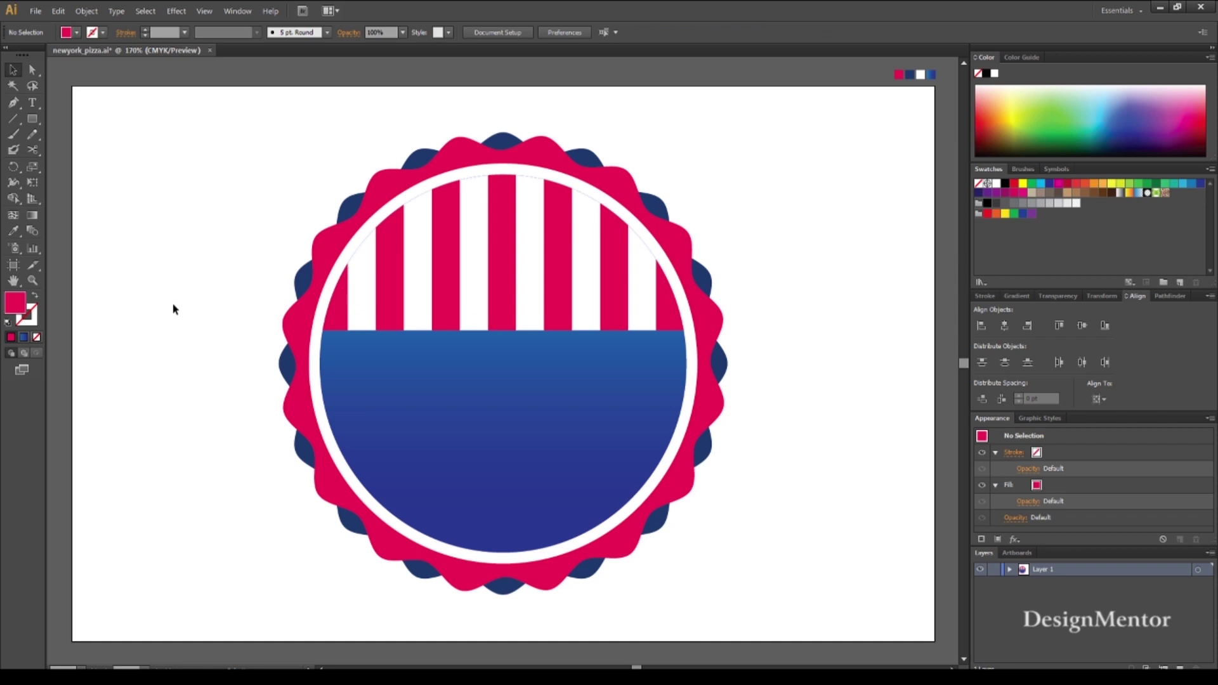
Set the type to Neutraface Text Bold at 42 pt
{"action": "left_click", "coordinate": [32, 102]}
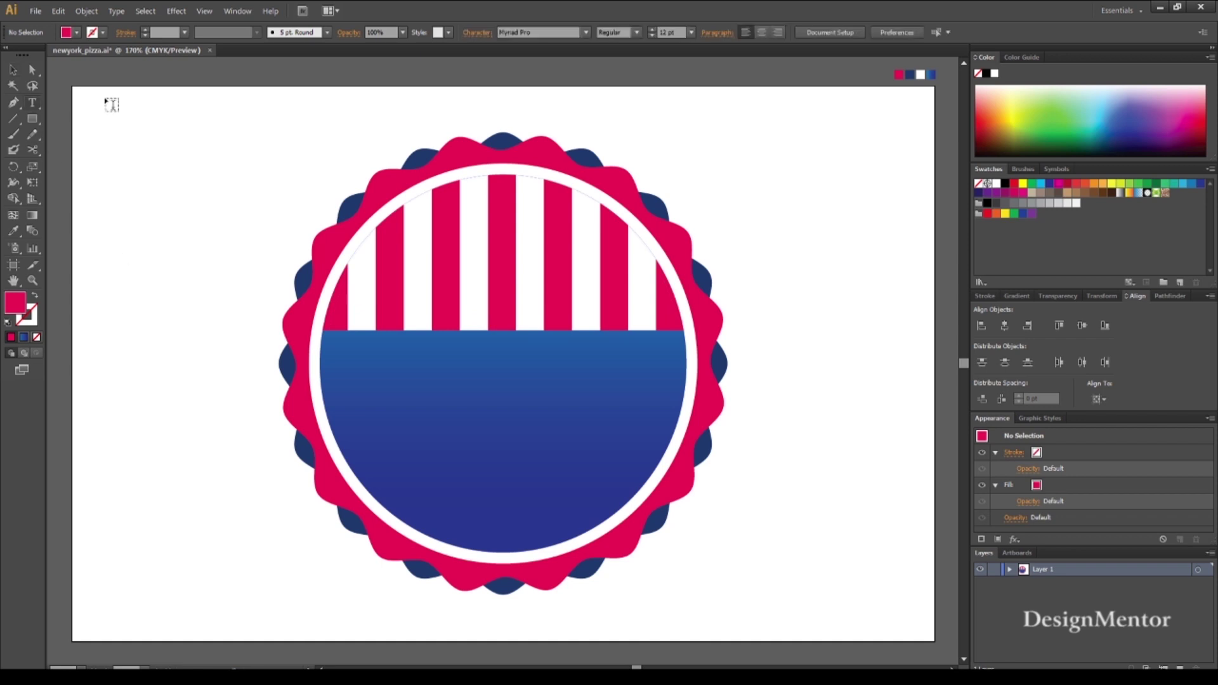
{"action": "left_click", "coordinate": [539, 32]}
{"action": "type", "text": "Neutraface Text"}
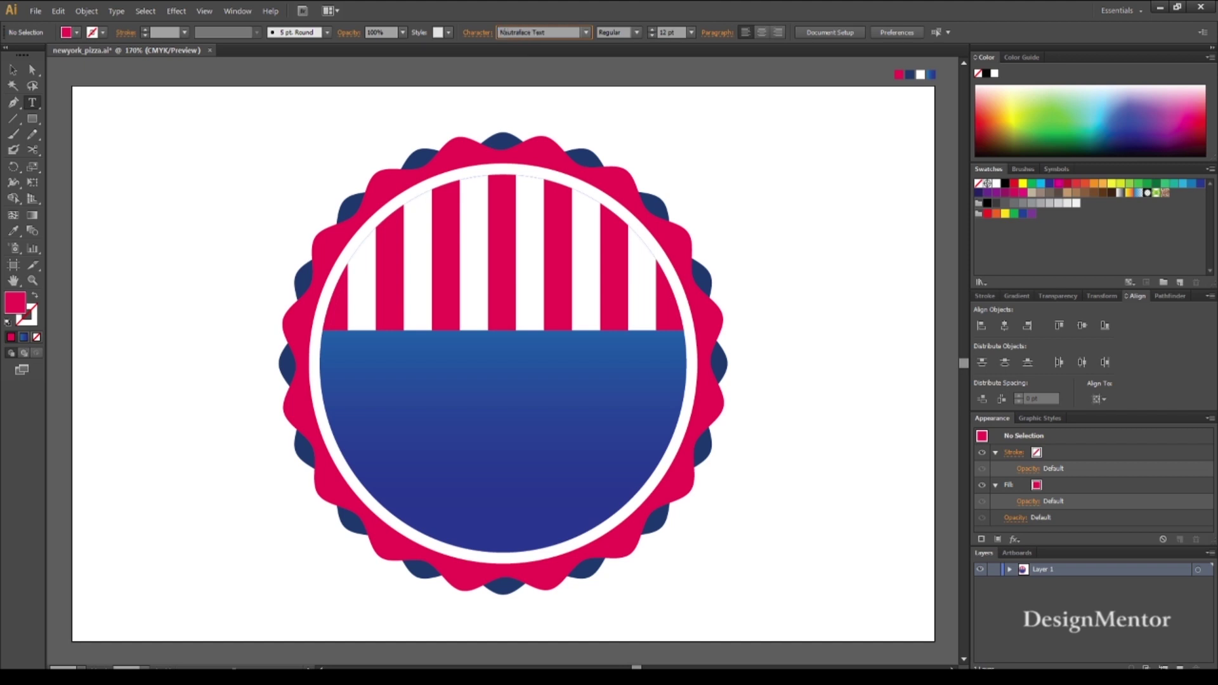
{"action": "key", "text": "Return"}
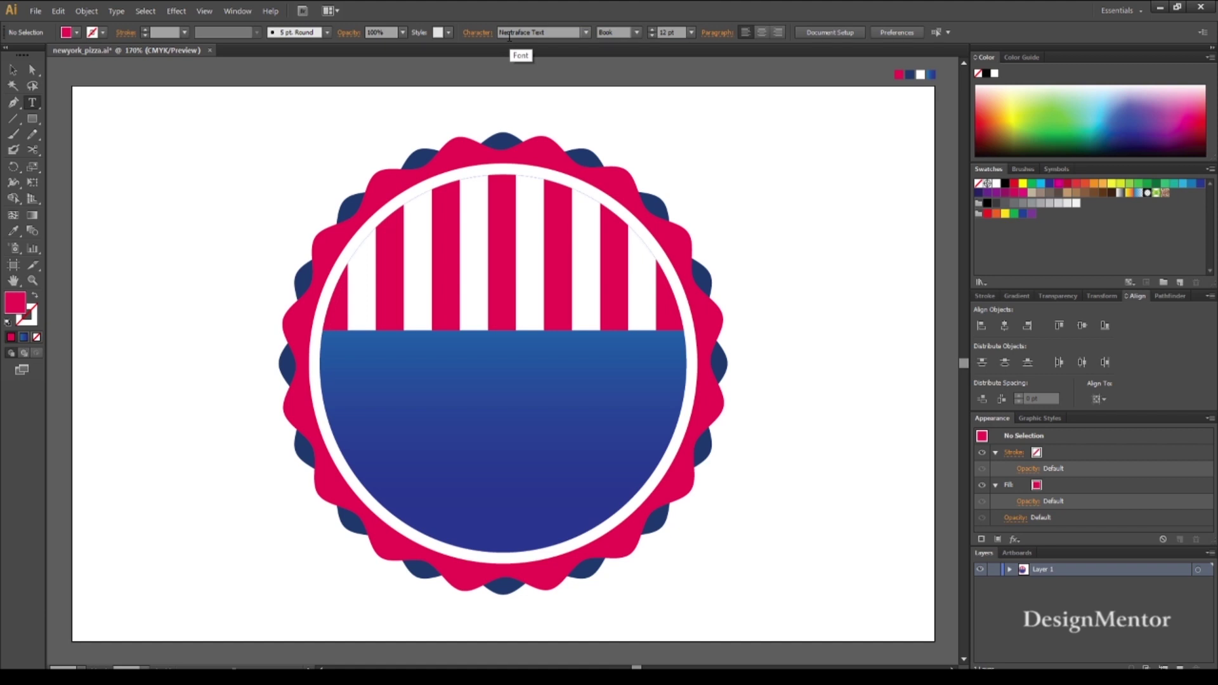
{"action": "double_click", "coordinate": [669, 33]}
{"action": "type", "text": "42"}
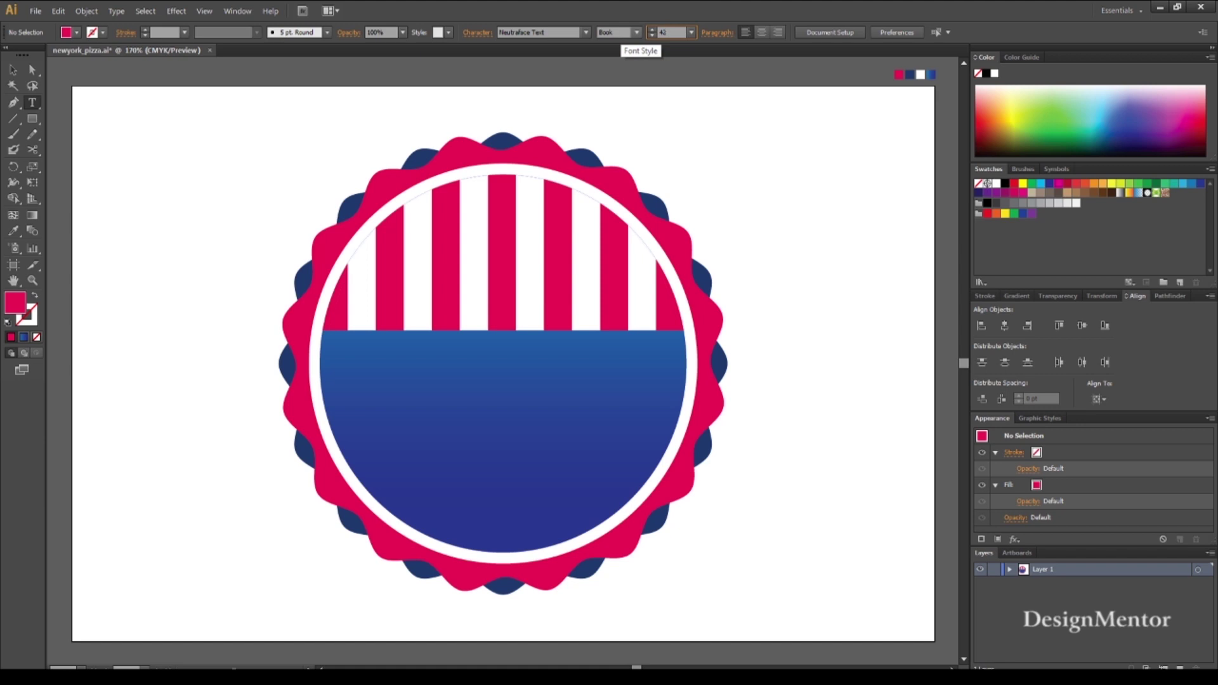
{"action": "left_click", "coordinate": [636, 36]}
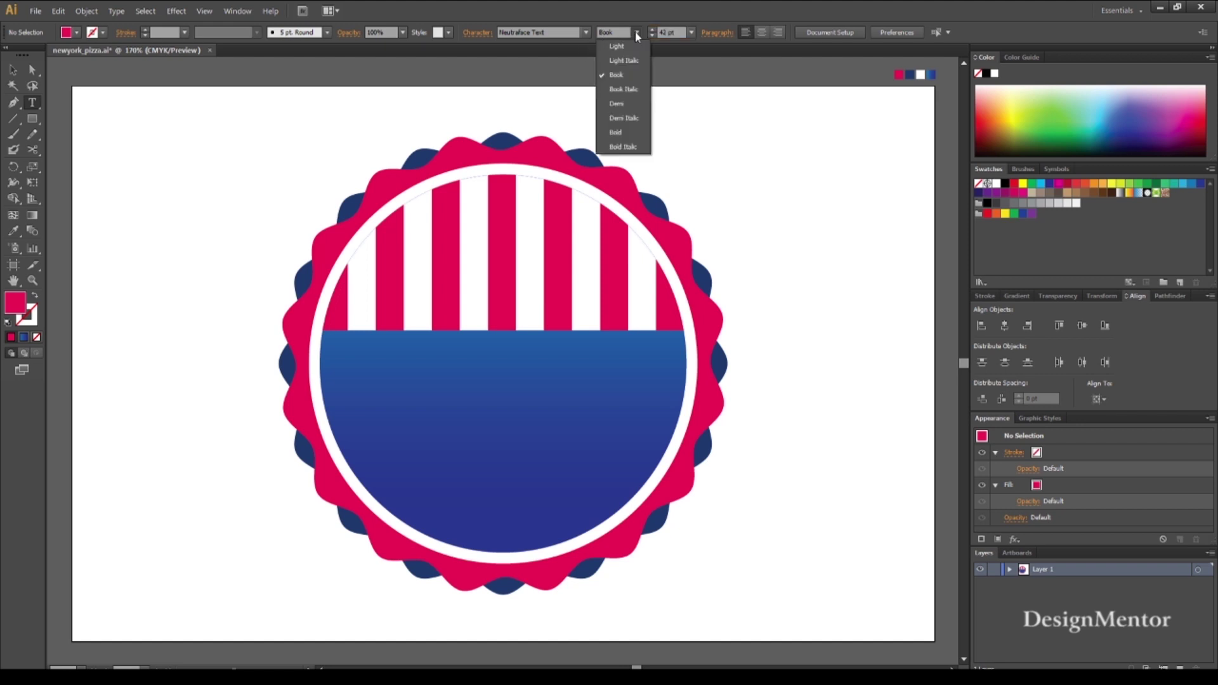
{"action": "left_click", "coordinate": [622, 129]}
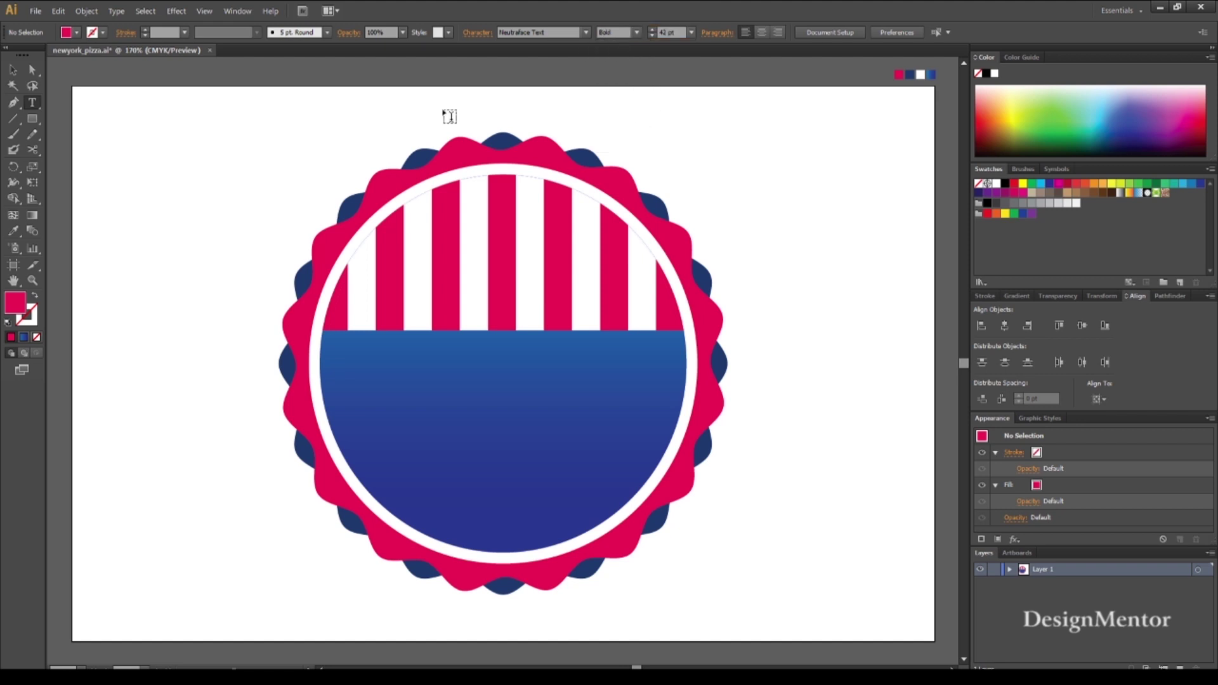
Place a white text insertion point in the badge's blue lower half
{"action": "left_click", "coordinate": [418, 383]}
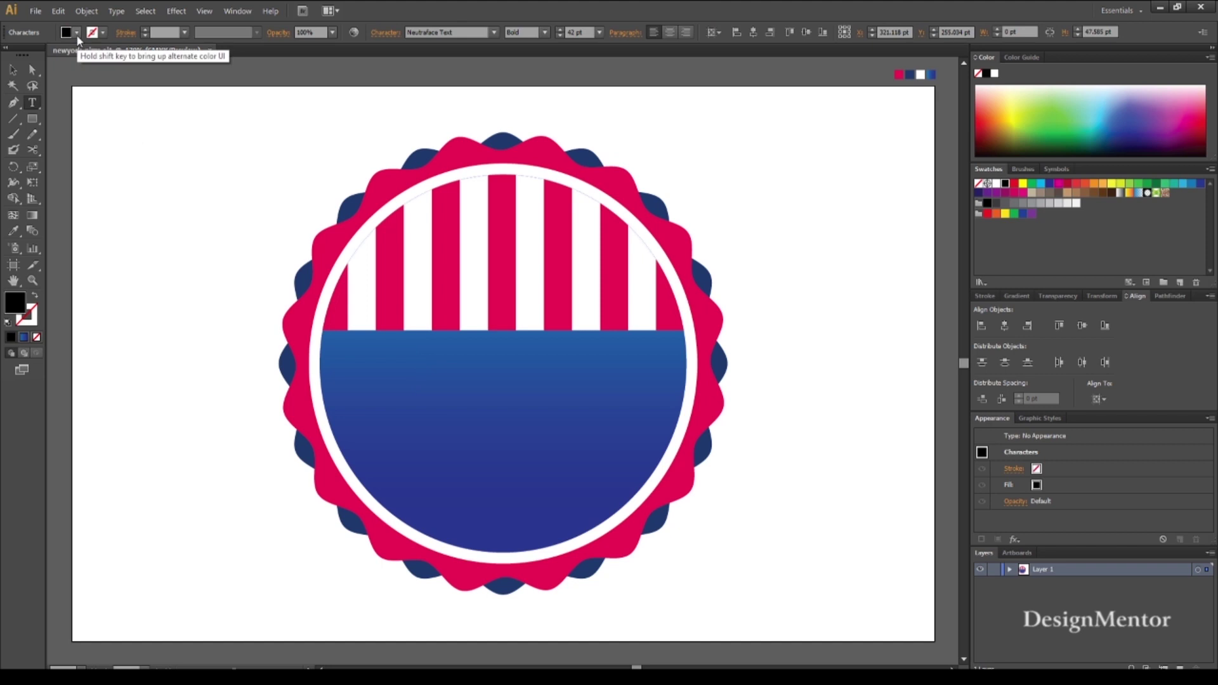
{"action": "left_click", "coordinate": [76, 31]}
{"action": "left_click", "coordinate": [26, 55]}
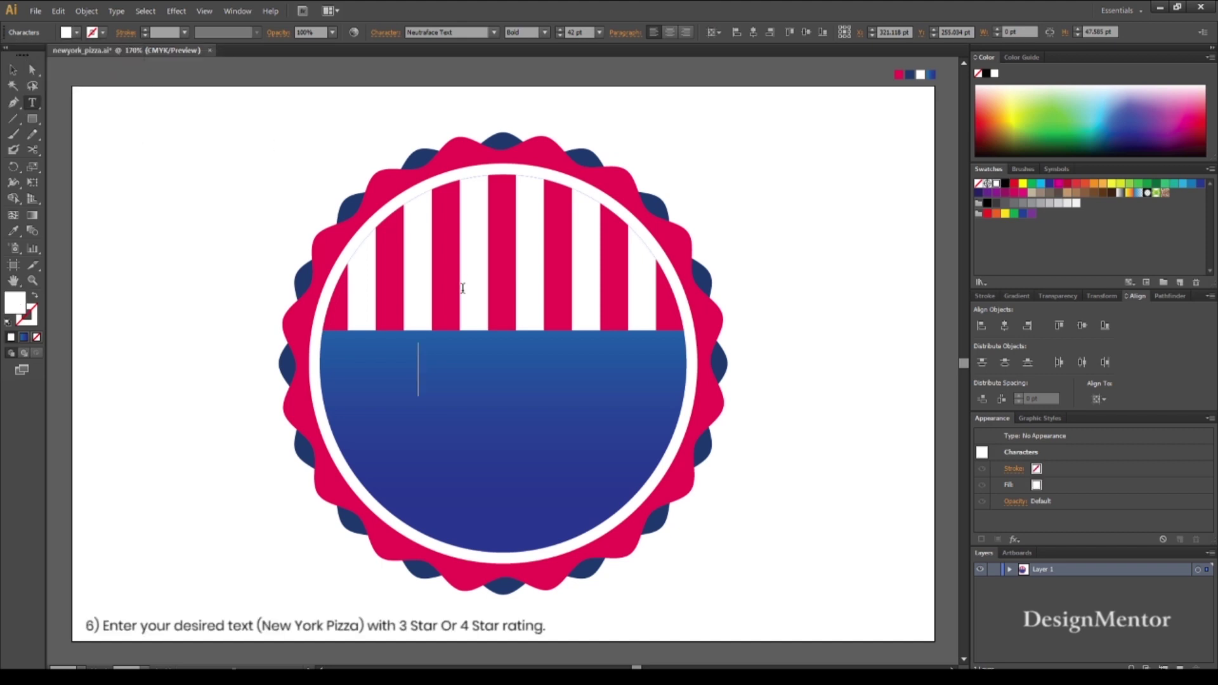
Type 'NEW YORK' and centre it horizontally on the badge
{"action": "type", "text": "ne"}
{"action": "key", "text": "BackSpace"}
{"action": "key", "text": "BackSpace"}
{"action": "type", "text": "NEW YORK"}
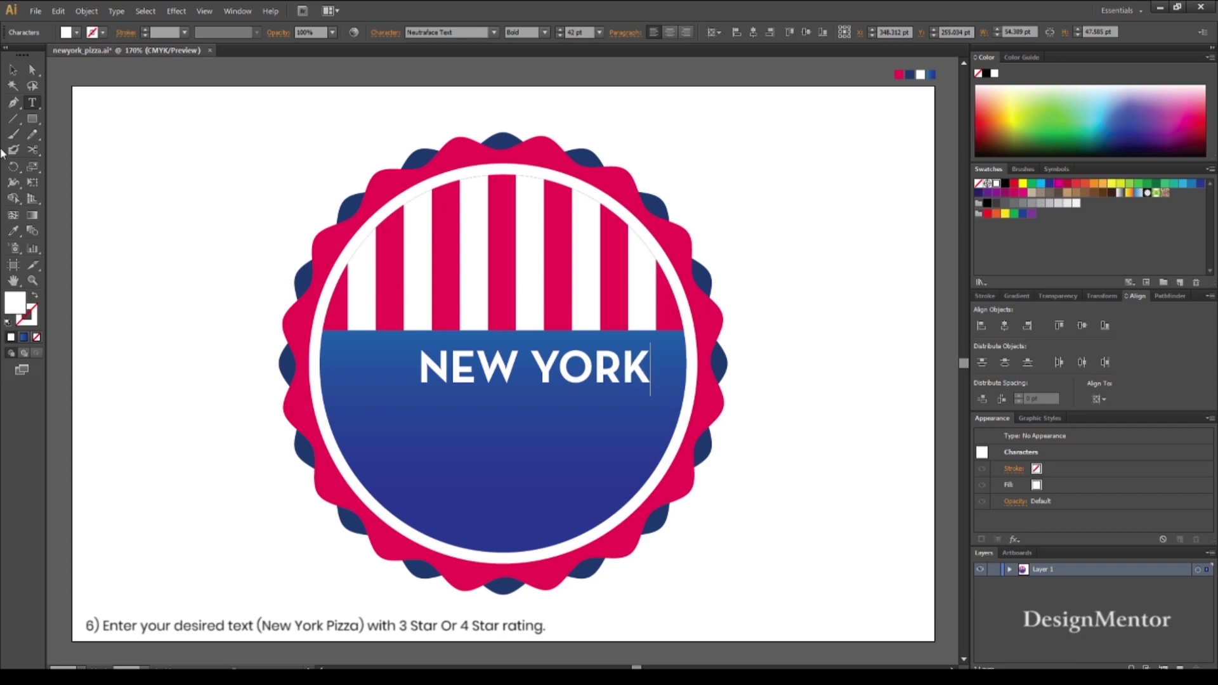
{"action": "left_click", "coordinate": [13, 70]}
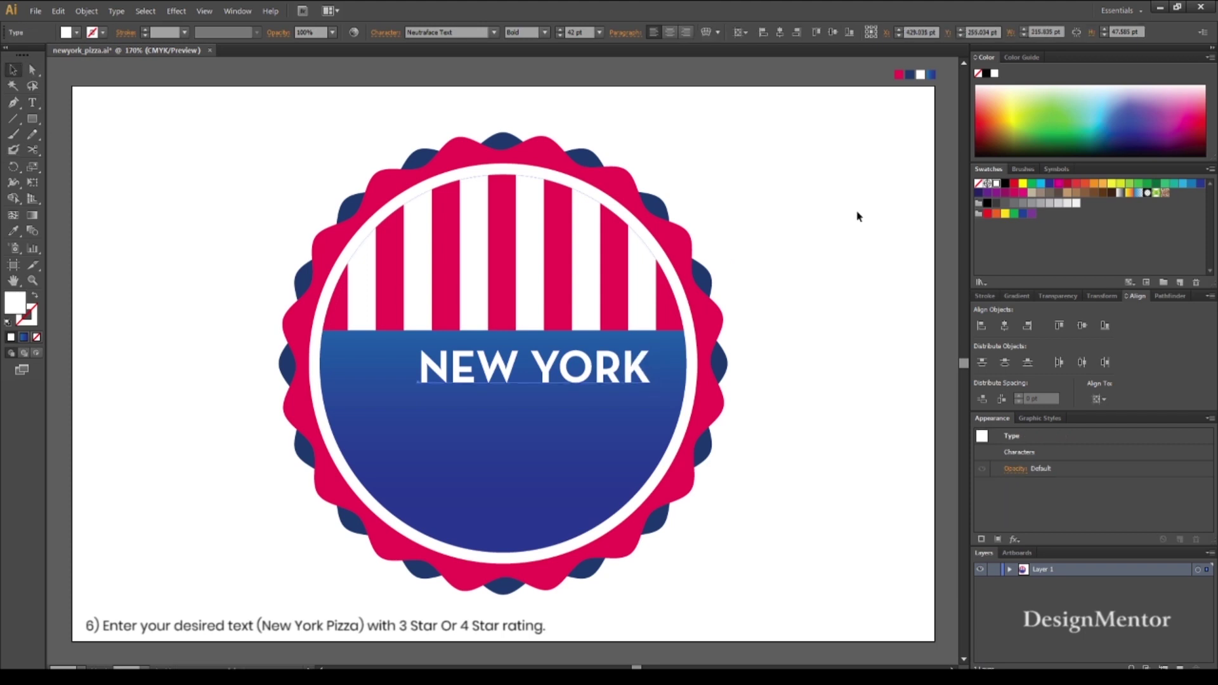
{"action": "left_click", "coordinate": [1004, 324]}
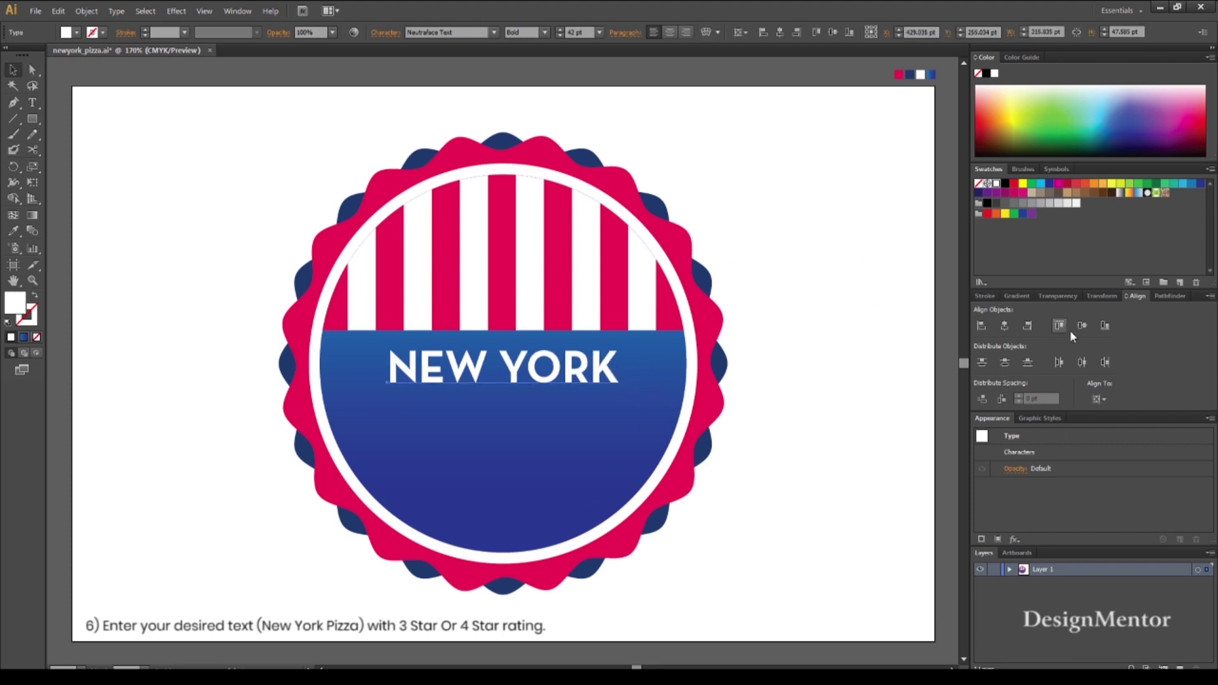
{"action": "left_click", "coordinate": [837, 340]}
Add a white 84 pt 'PIZZA' text line below NEW YORK
{"action": "left_click", "coordinate": [36, 100]}
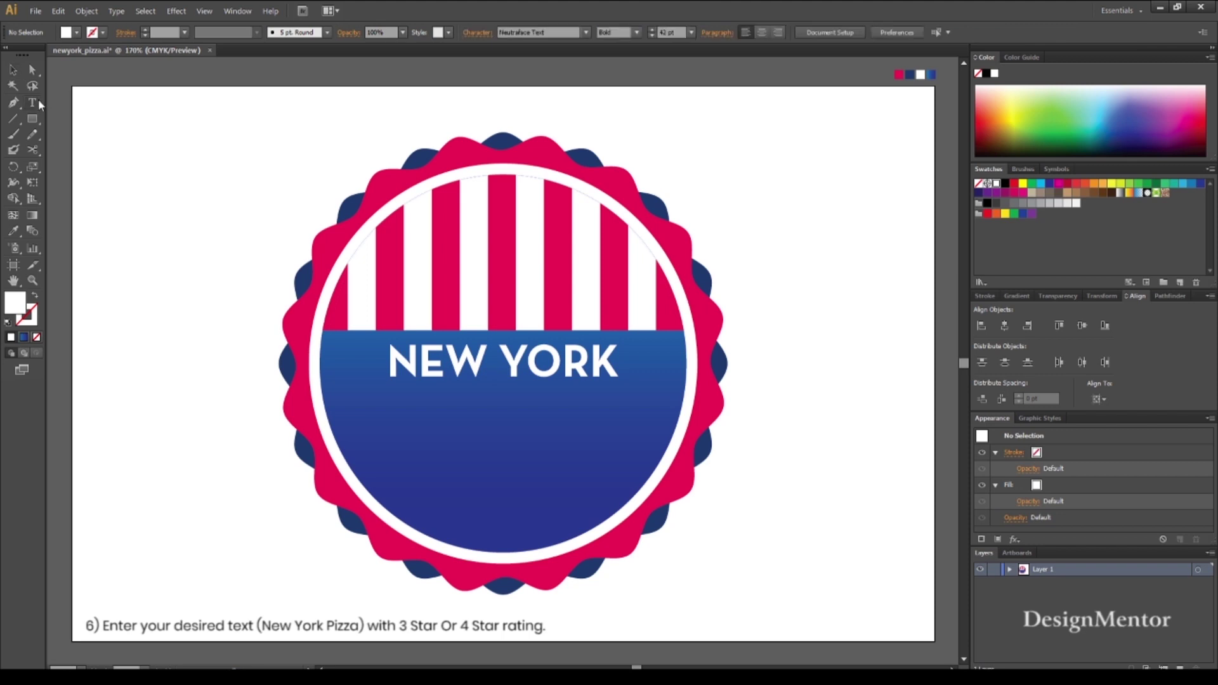
{"action": "left_click", "coordinate": [421, 466]}
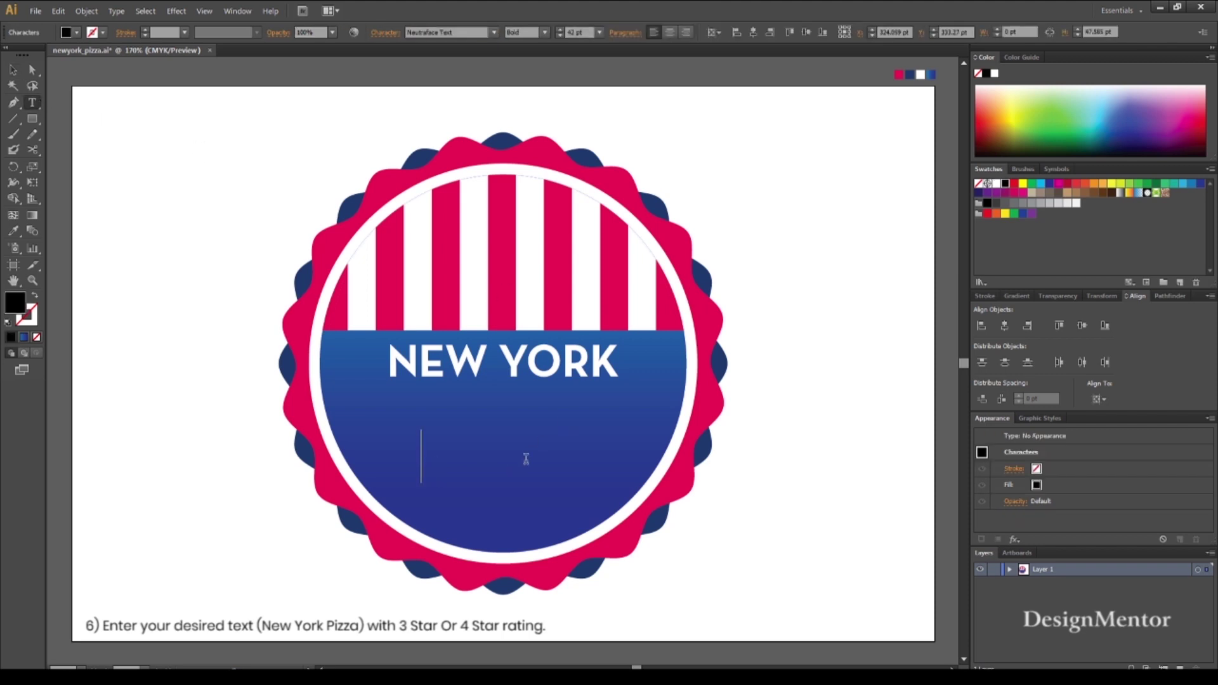
{"action": "left_click", "coordinate": [76, 33]}
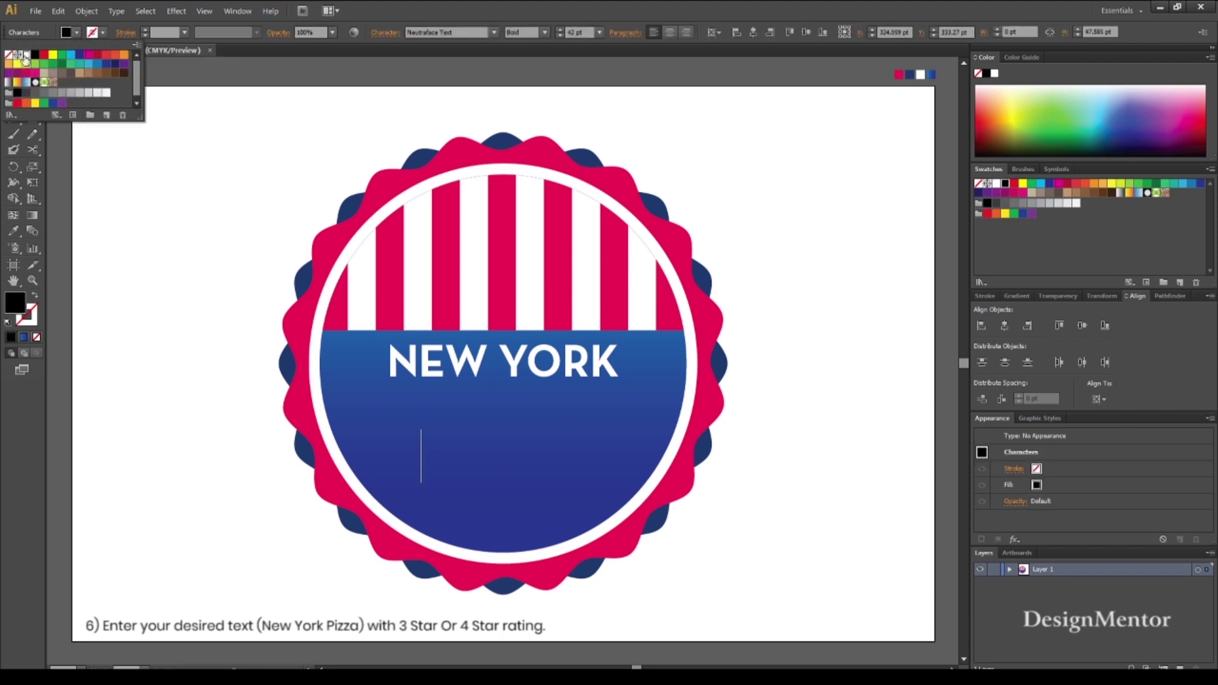
{"action": "left_click", "coordinate": [25, 55]}
{"action": "key", "text": "Return"}
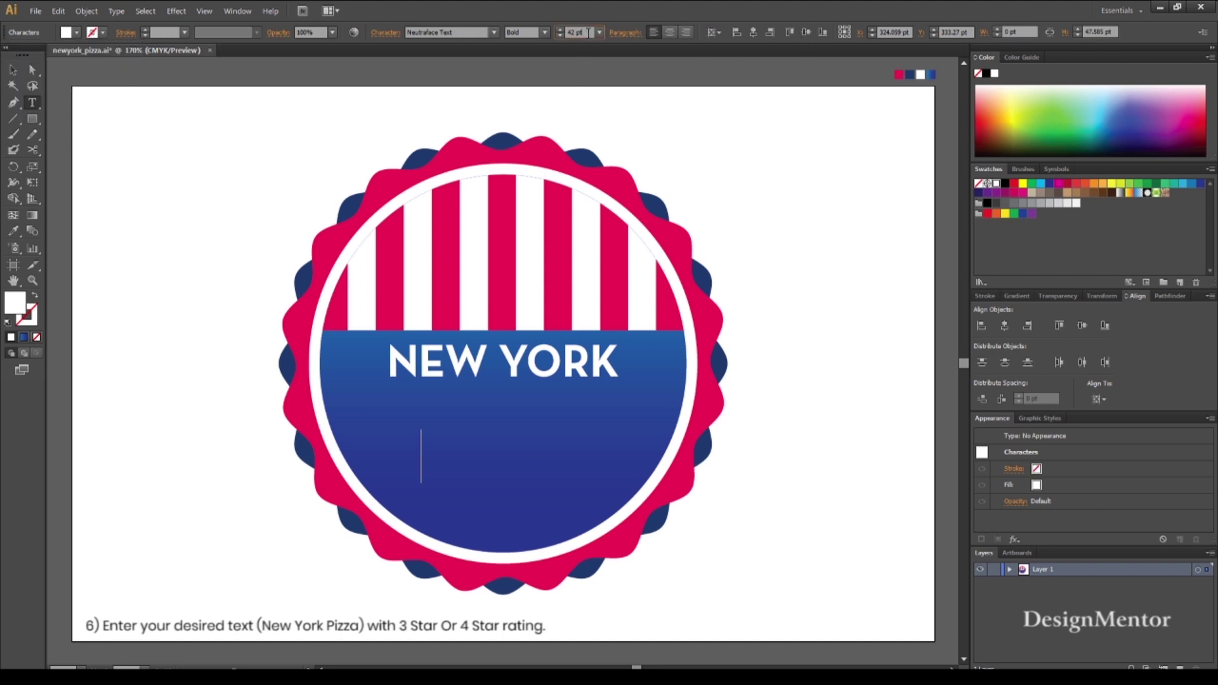
{"action": "type", "text": "84"}
{"action": "key", "text": "Return"}
{"action": "type", "text": "PIZZA"}
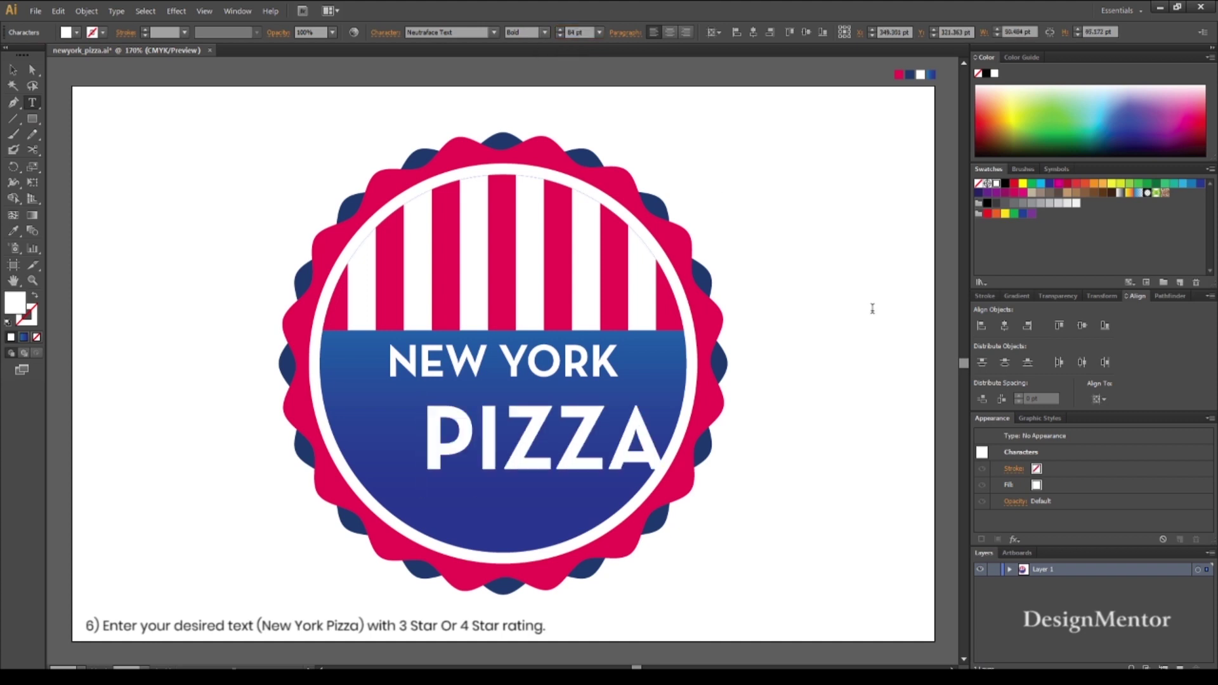
Centre PIZZA on the badge and nudge both lines into place in the blue half
{"action": "left_click", "coordinate": [12, 70]}
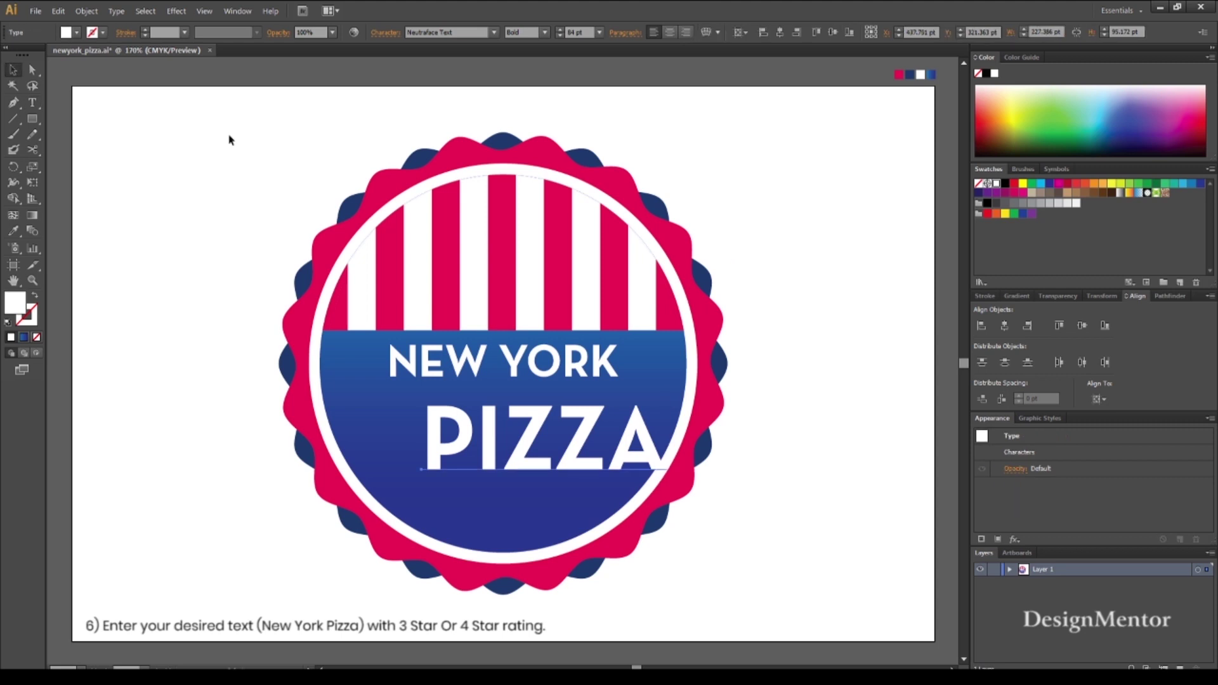
{"action": "left_click", "coordinate": [1004, 326]}
{"action": "left_click", "coordinate": [1081, 326]}
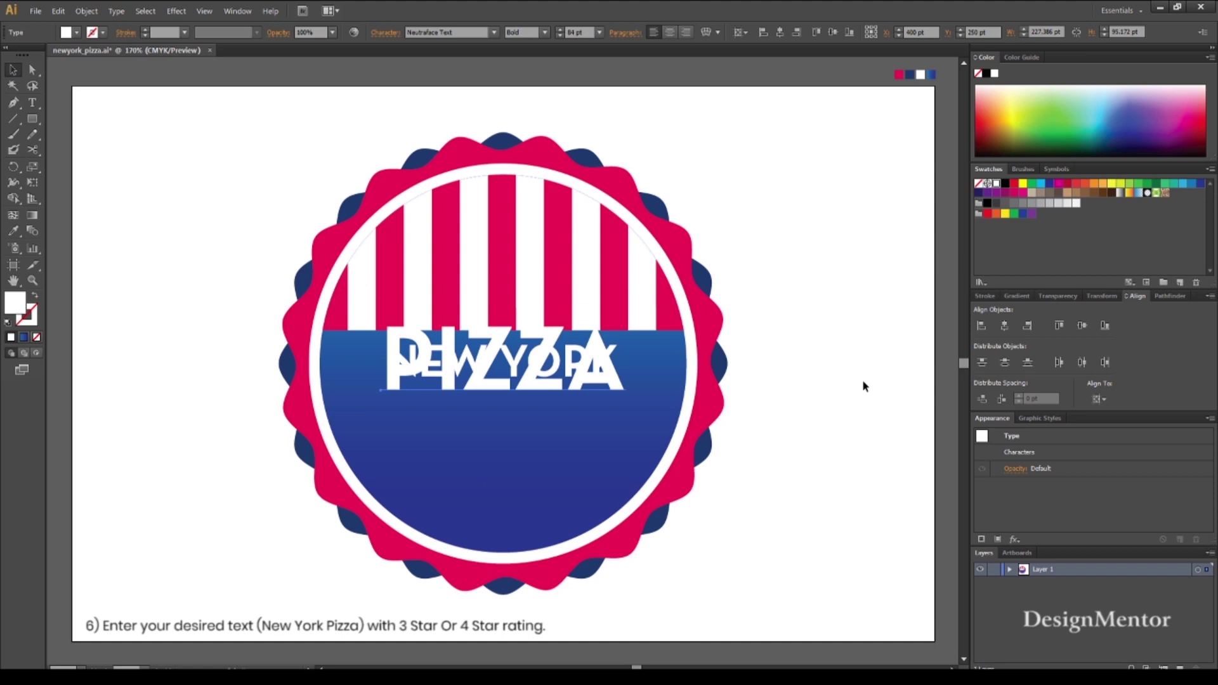
{"action": "key", "text": "shift+Down"}
{"action": "key", "text": "shift+Down"}
{"action": "key", "text": "shift+Down"}
{"action": "key", "text": "shift+Down"}
{"action": "key", "text": "shift+Down"}
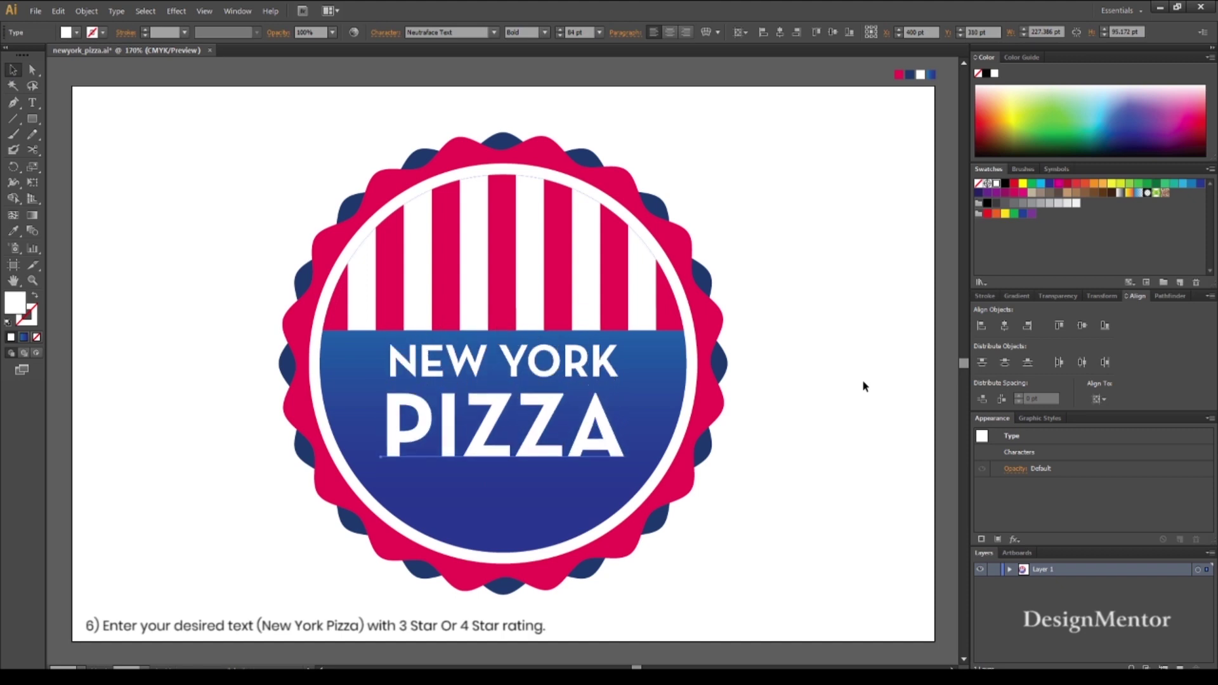
{"action": "key", "text": "shift+Down"}
{"action": "key", "text": "shift+Down"}
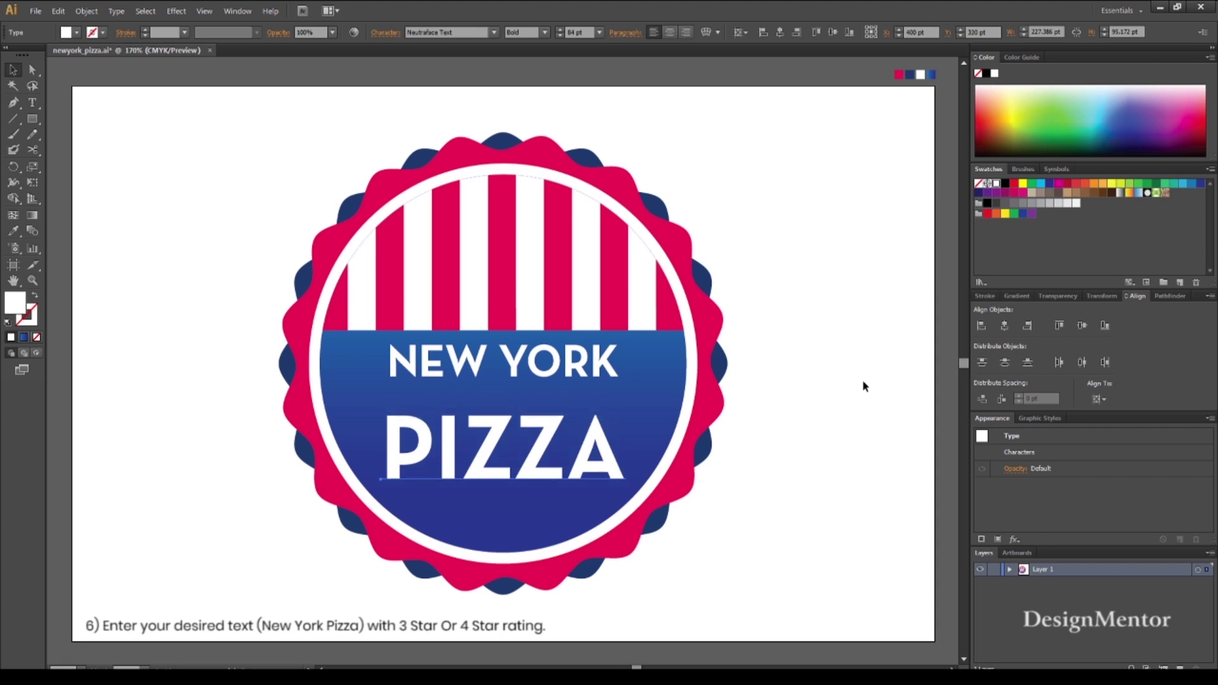
{"action": "key", "text": "shift+Up"}
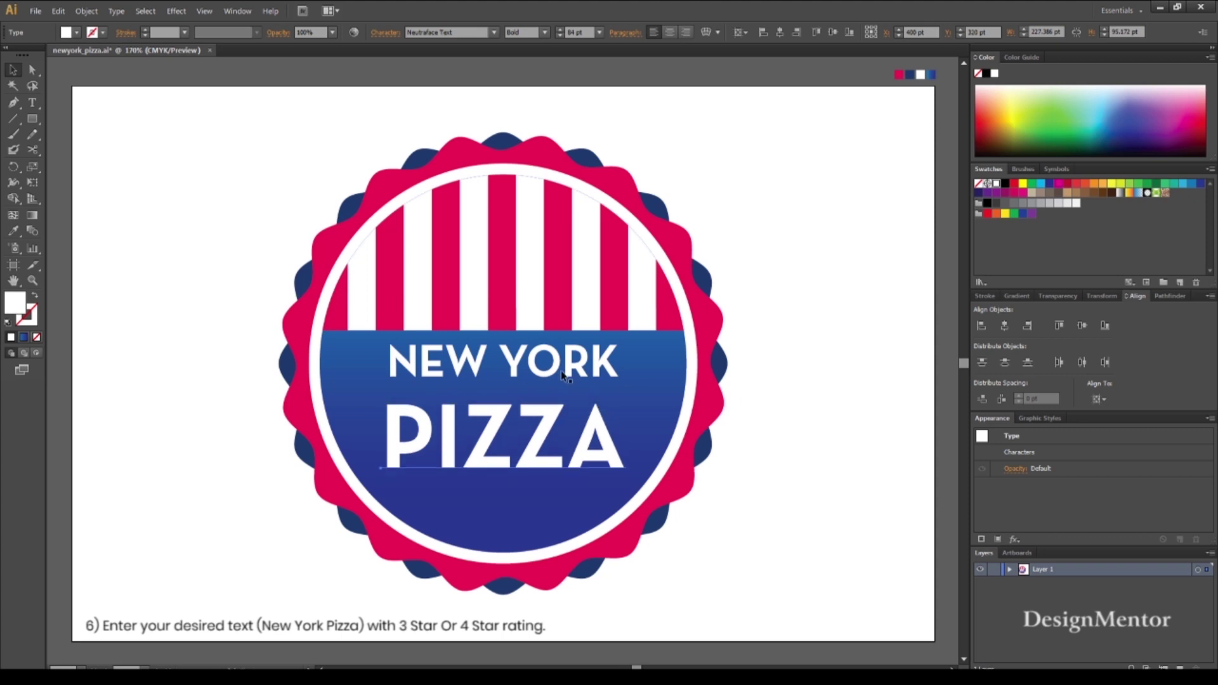
{"action": "left_click", "coordinate": [575, 369]}
{"action": "key", "text": "shift+Down"}
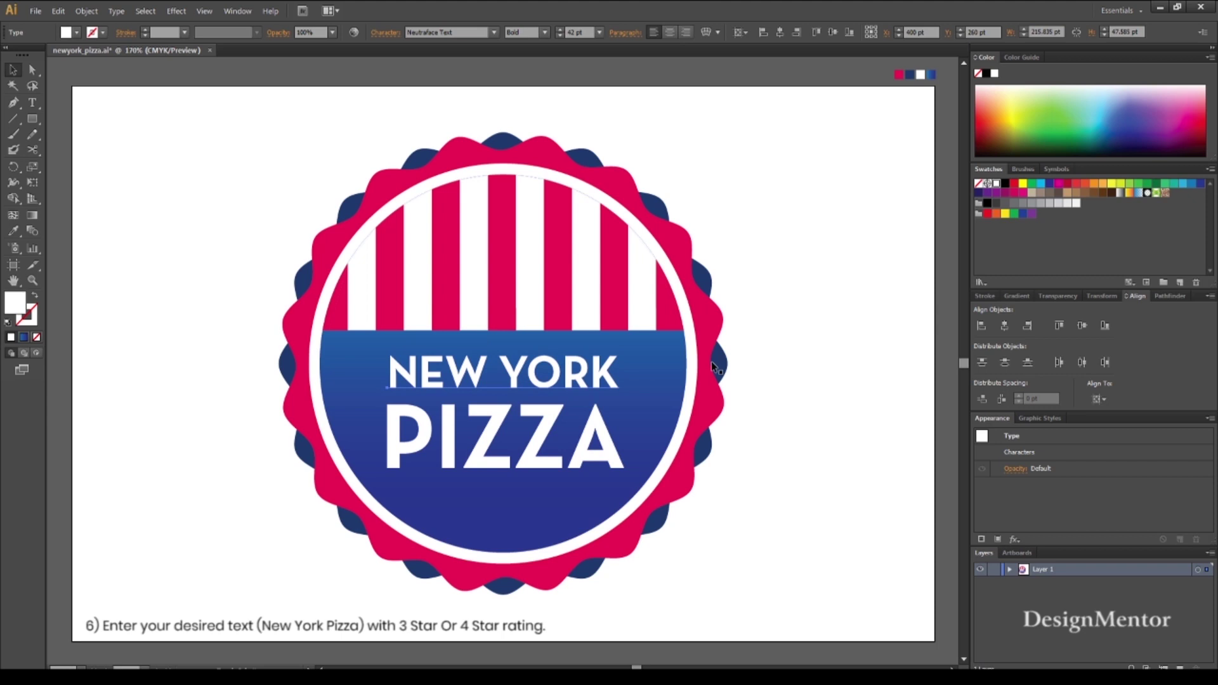
{"action": "key", "text": "Up"}
{"action": "key", "text": "Up"}
{"action": "key", "text": "Up"}
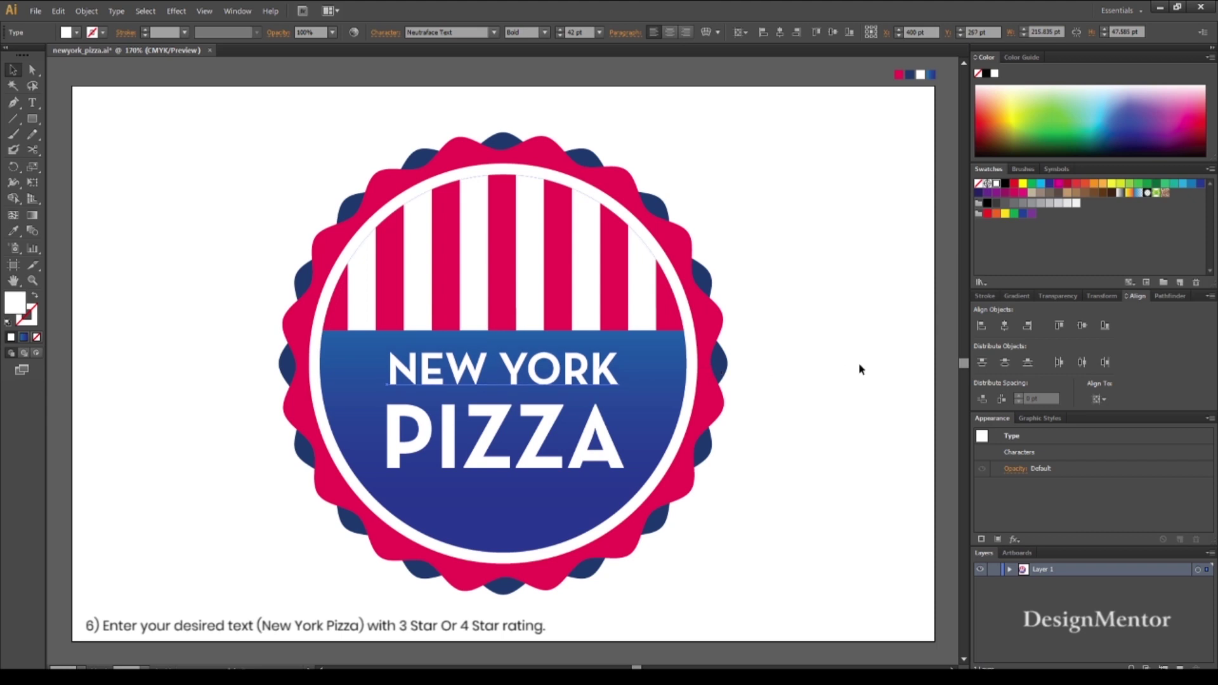
{"action": "left_click", "coordinate": [858, 365]}
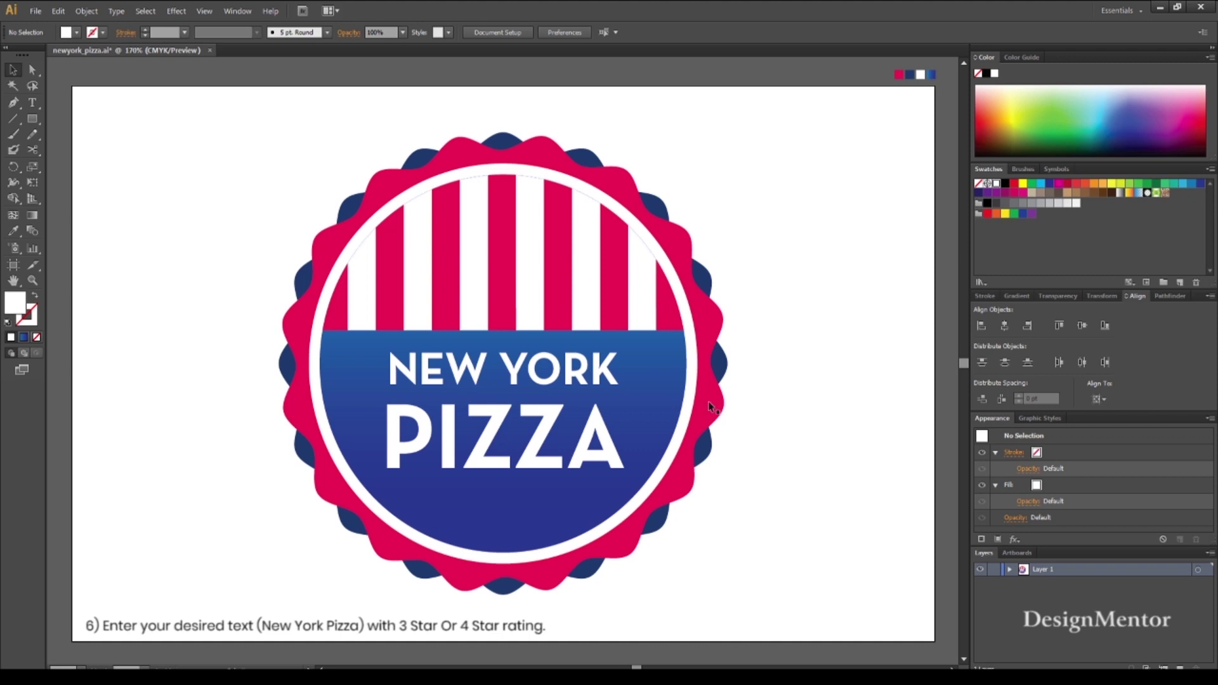
Ungroup the badge parts
{"action": "left_click", "coordinate": [666, 375]}
{"action": "right_click", "coordinate": [665, 374]}
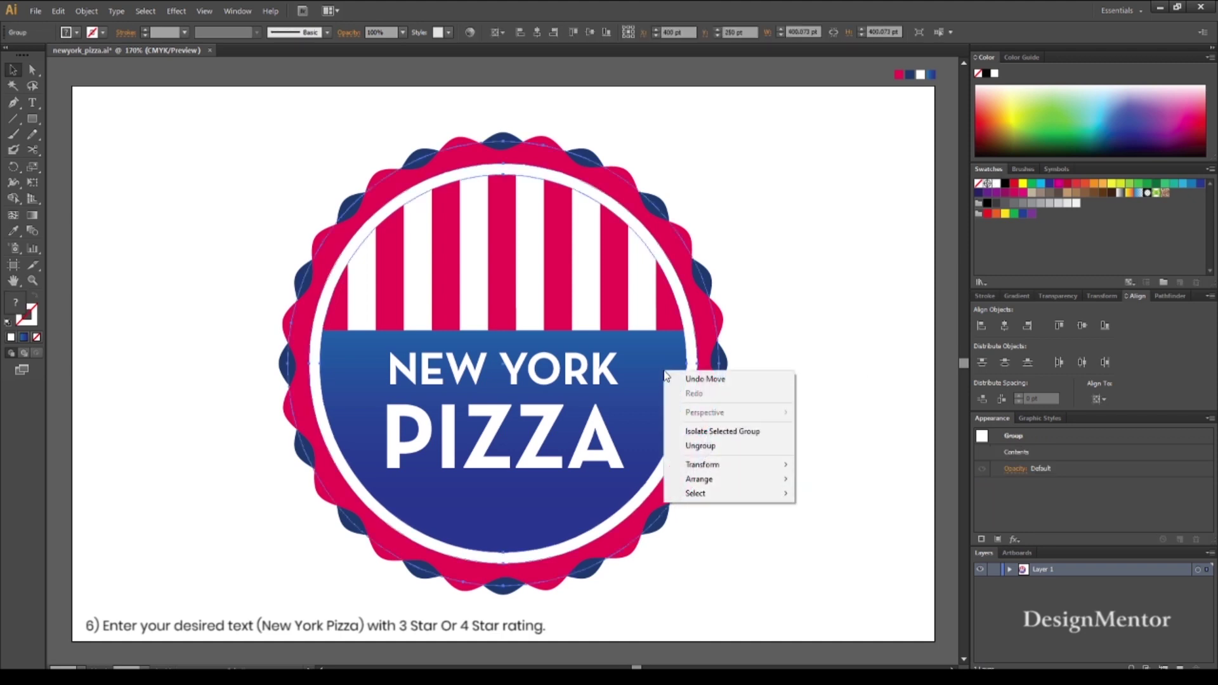
{"action": "left_click", "coordinate": [691, 443]}
{"action": "left_click", "coordinate": [837, 370]}
Redraw the blue circle's gradient to run vertically from top to bottom
{"action": "left_click", "coordinate": [672, 373]}
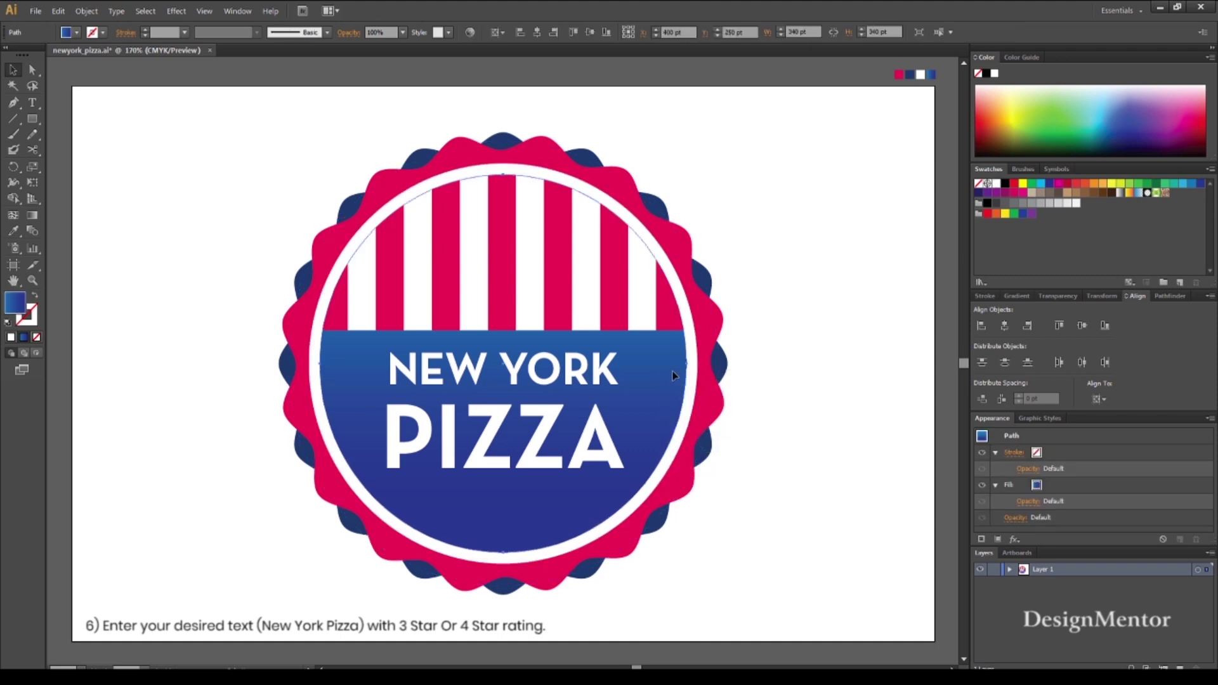
{"action": "key", "text": "g"}
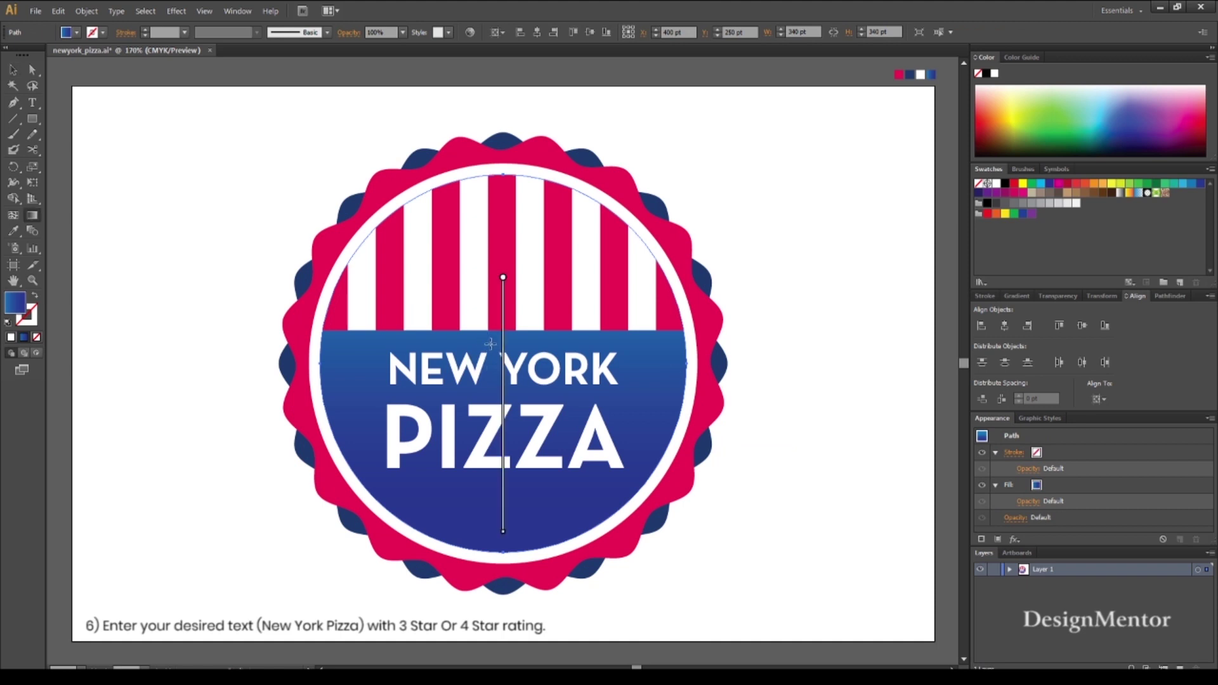
{"action": "left_click_drag", "start_coordinate": [490, 340], "coordinate": [513, 540]}
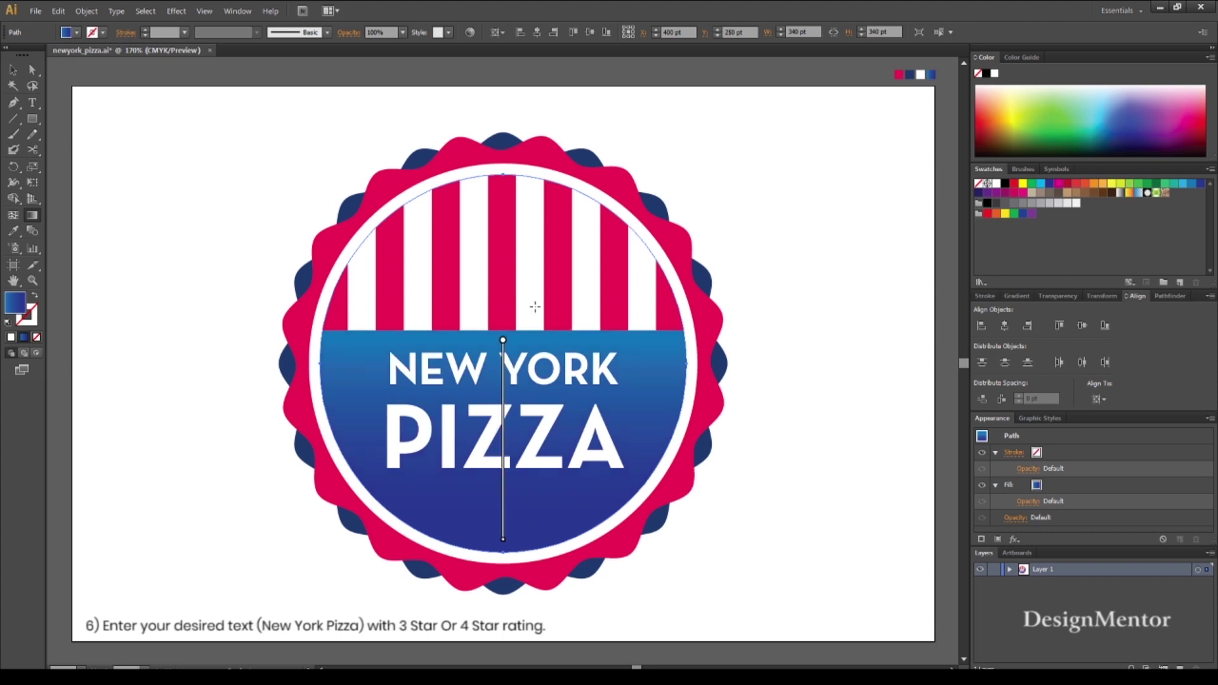
{"action": "left_click_drag", "start_coordinate": [525, 290], "coordinate": [533, 534]}
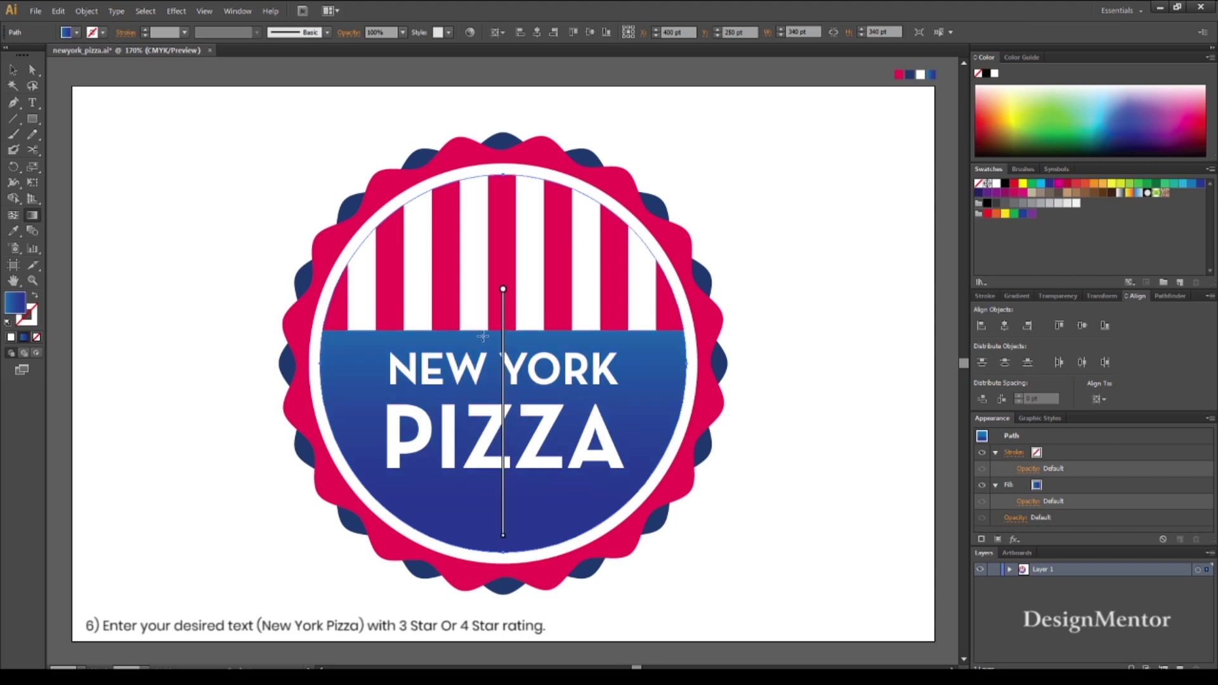
{"action": "left_click_drag", "start_coordinate": [480, 322], "coordinate": [493, 544]}
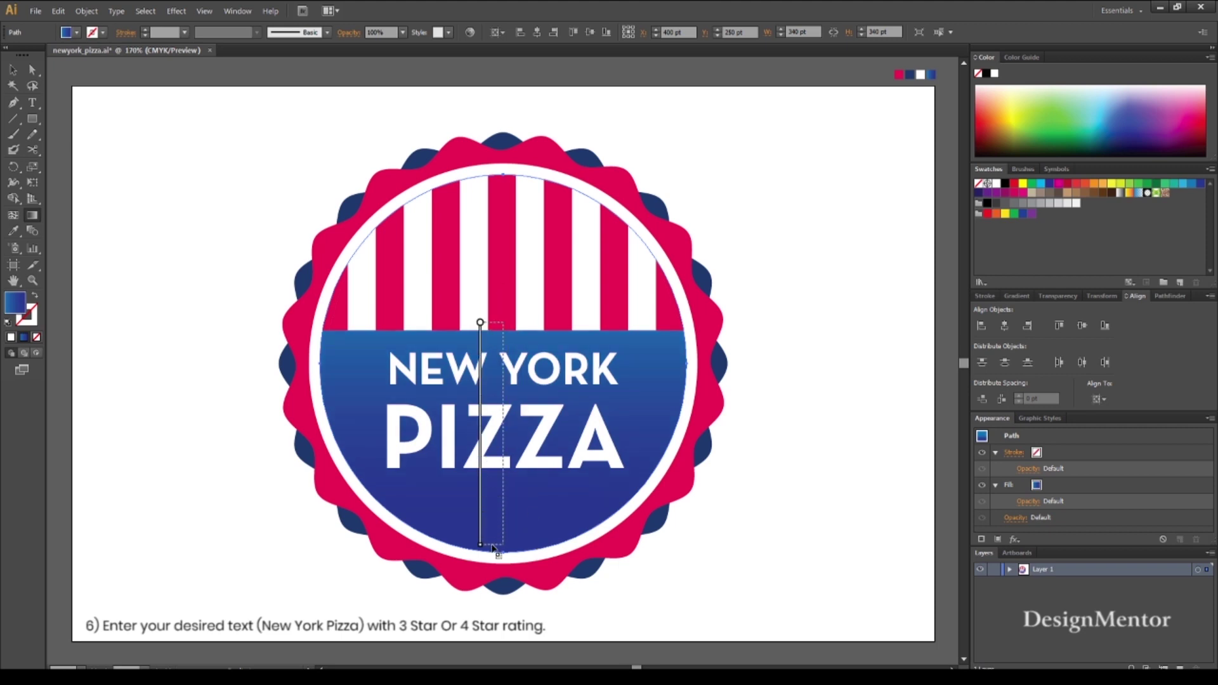
{"action": "left_click", "coordinate": [13, 69]}
{"action": "left_click", "coordinate": [152, 152]}
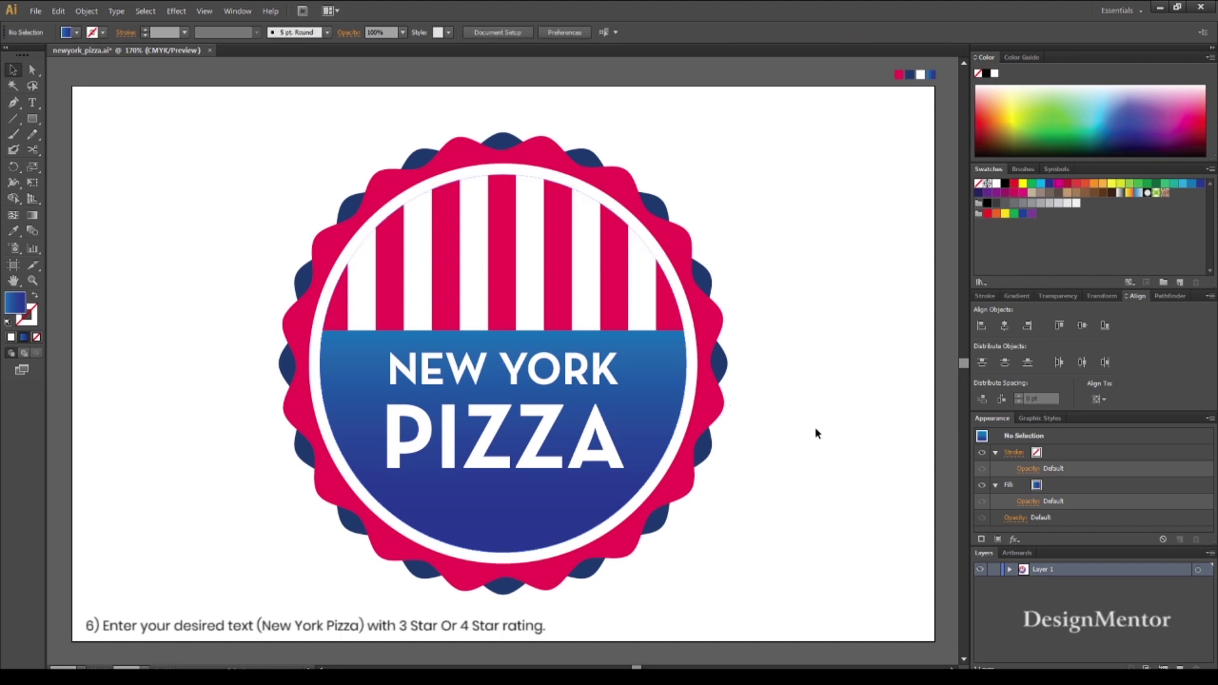
Draw a horizontal line under PIZZA with white stroke and no fill
{"action": "left_click", "coordinate": [12, 119]}
{"action": "left_click", "coordinate": [102, 33]}
{"action": "left_click", "coordinate": [26, 56]}
{"action": "left_click", "coordinate": [77, 33]}
{"action": "left_click", "coordinate": [8, 55]}
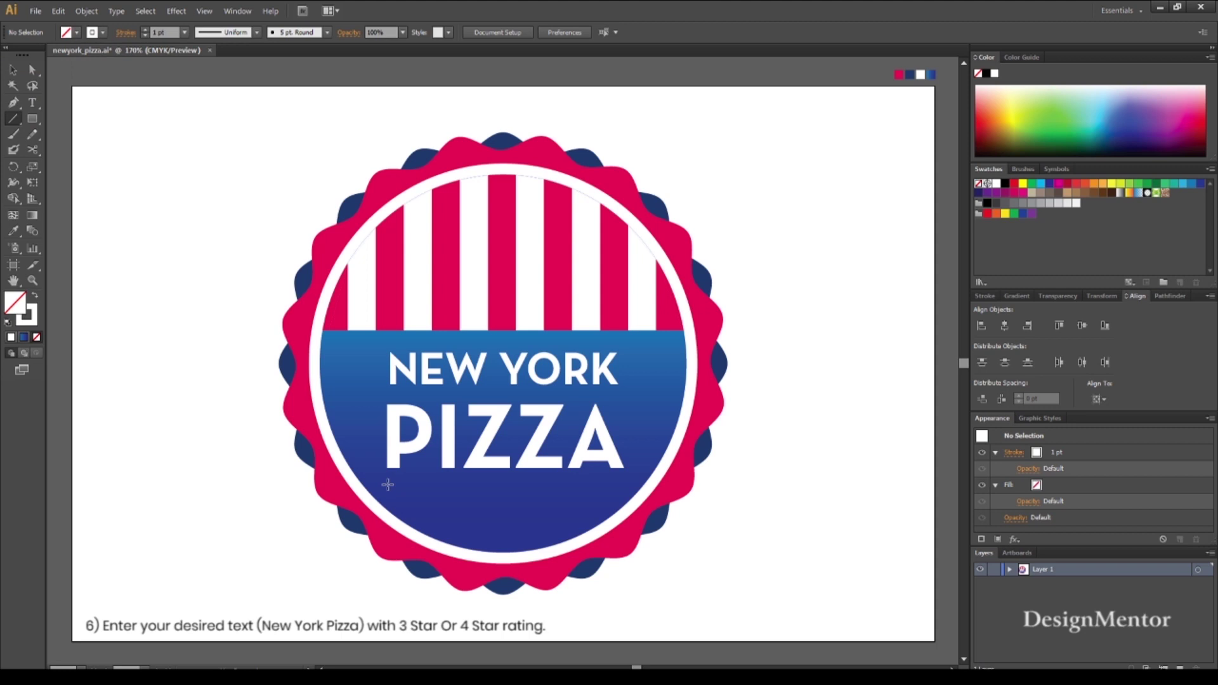
{"action": "left_click_drag", "start_coordinate": [387, 483], "coordinate": [625, 483]}
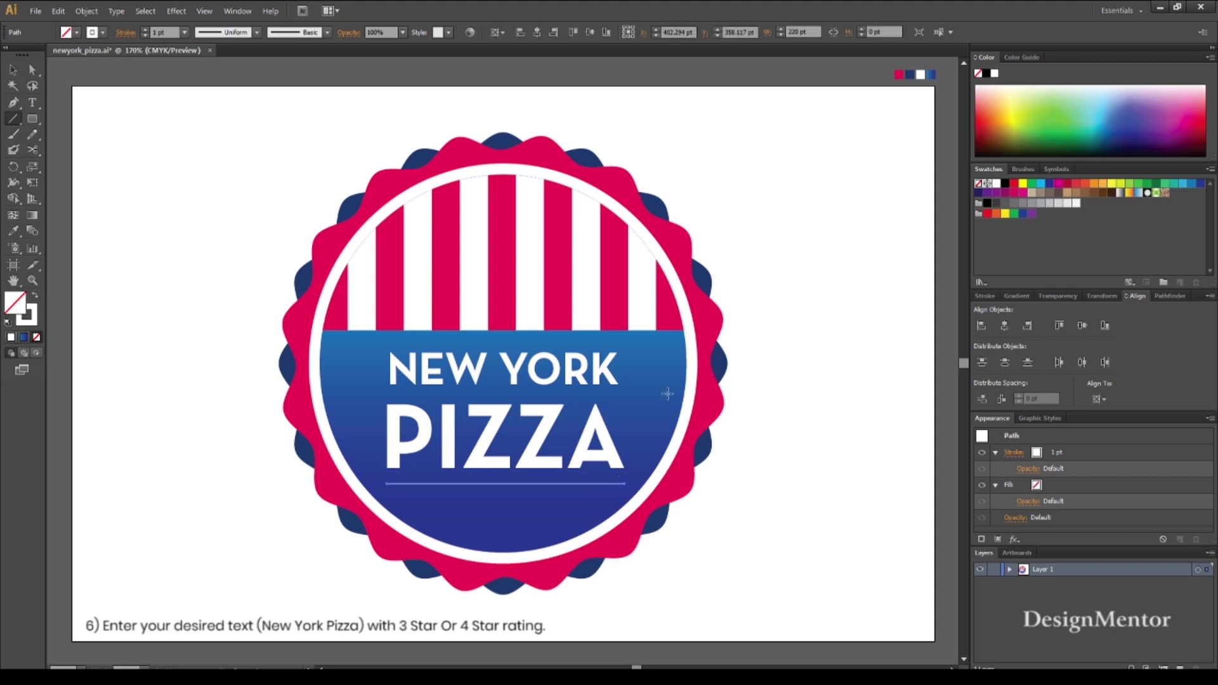
Nudge the divider line into its final position beneath PIZZA
{"action": "key", "text": "v"}
{"action": "left_click", "coordinate": [760, 436]}
{"action": "left_click", "coordinate": [560, 484]}
{"action": "key", "text": "Up"}
{"action": "key", "text": "Up"}
{"action": "key", "text": "Up"}
{"action": "key", "text": "Up"}
{"action": "key", "text": "Up"}
{"action": "key", "text": "Down"}
{"action": "key", "text": "Down"}
{"action": "key", "text": "Down"}
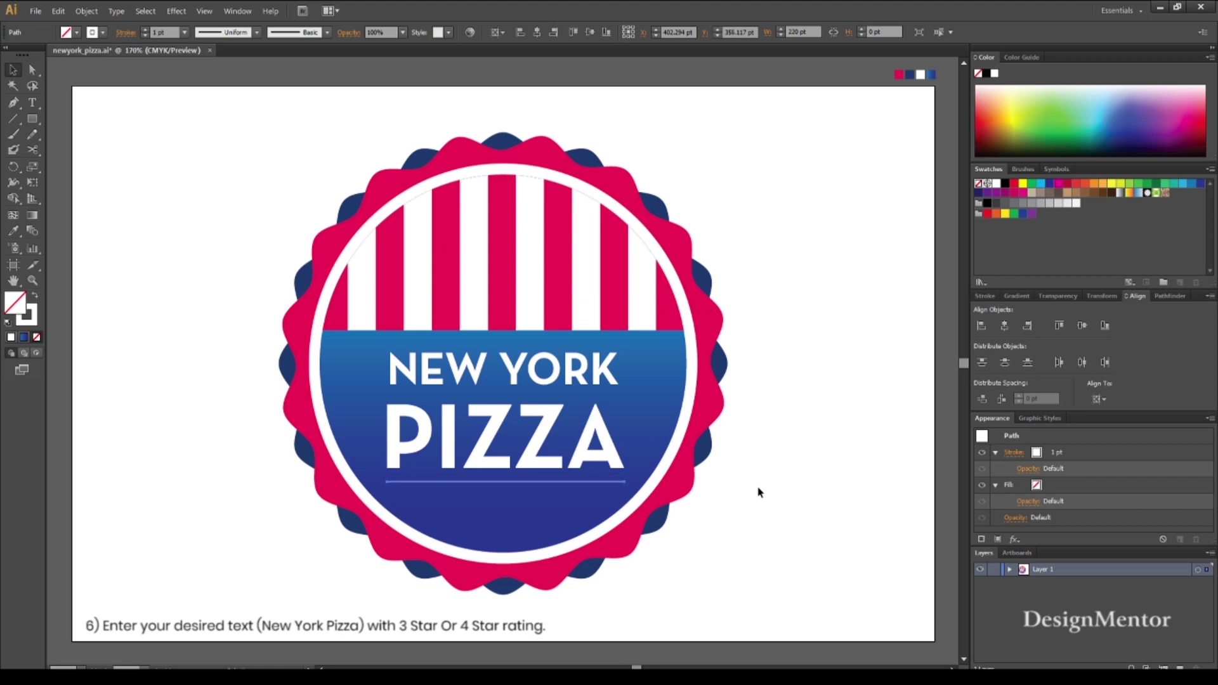
{"action": "left_click", "coordinate": [759, 492]}
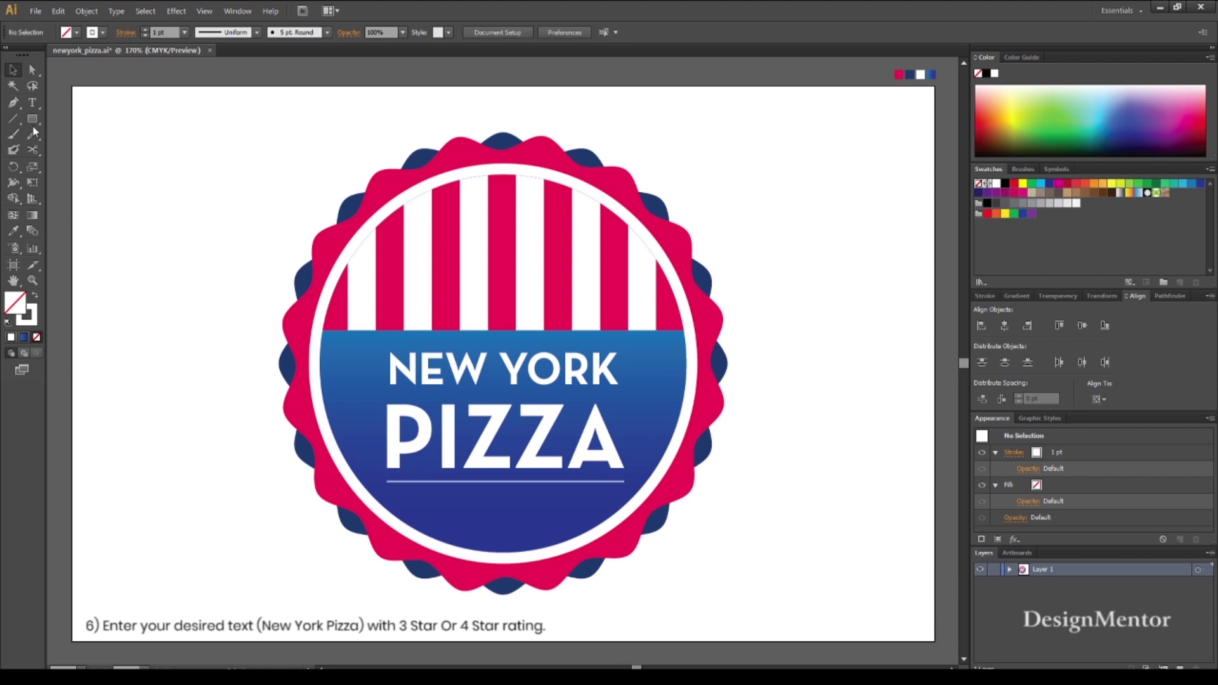
Draw a white star with no stroke below the divider line
{"action": "left_click_drag", "start_coordinate": [35, 119], "coordinate": [83, 179]}
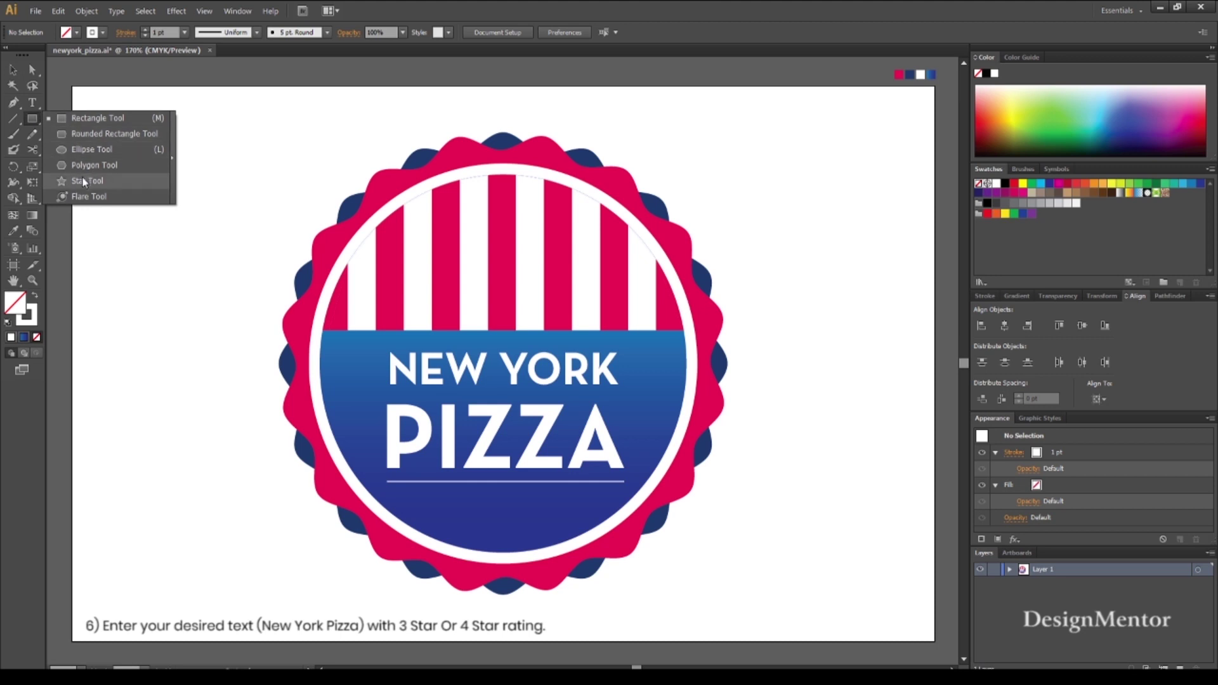
{"action": "left_click", "coordinate": [91, 33]}
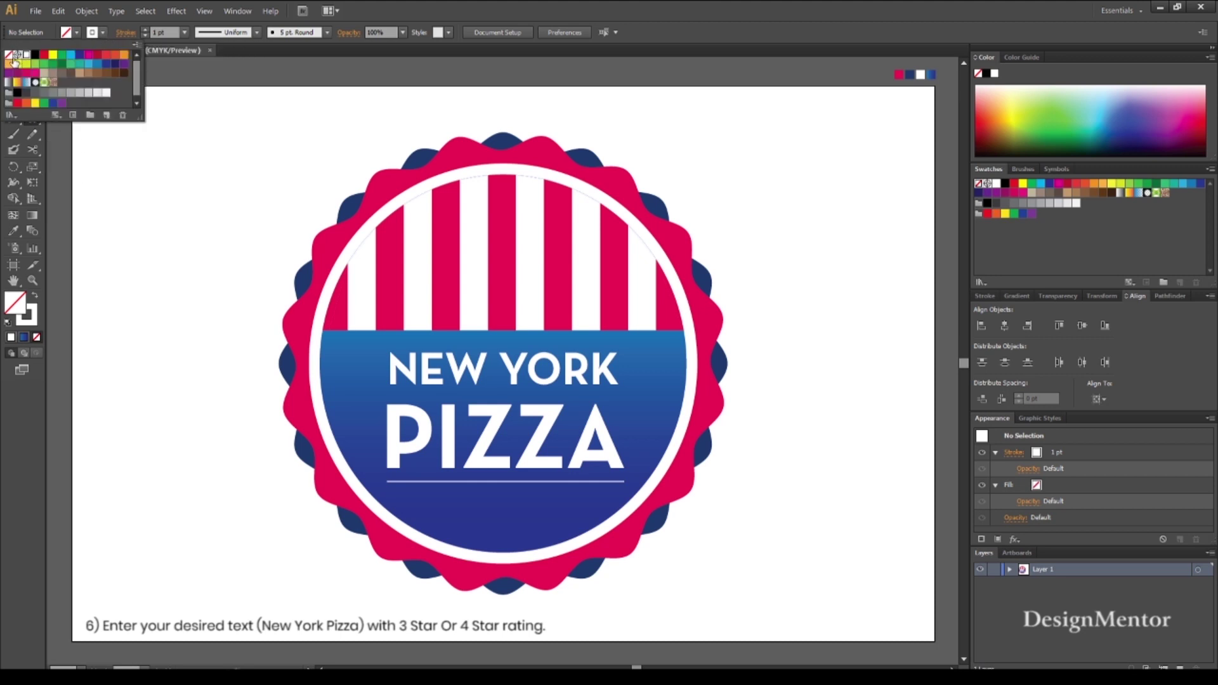
{"action": "left_click", "coordinate": [9, 58]}
{"action": "left_click", "coordinate": [76, 33]}
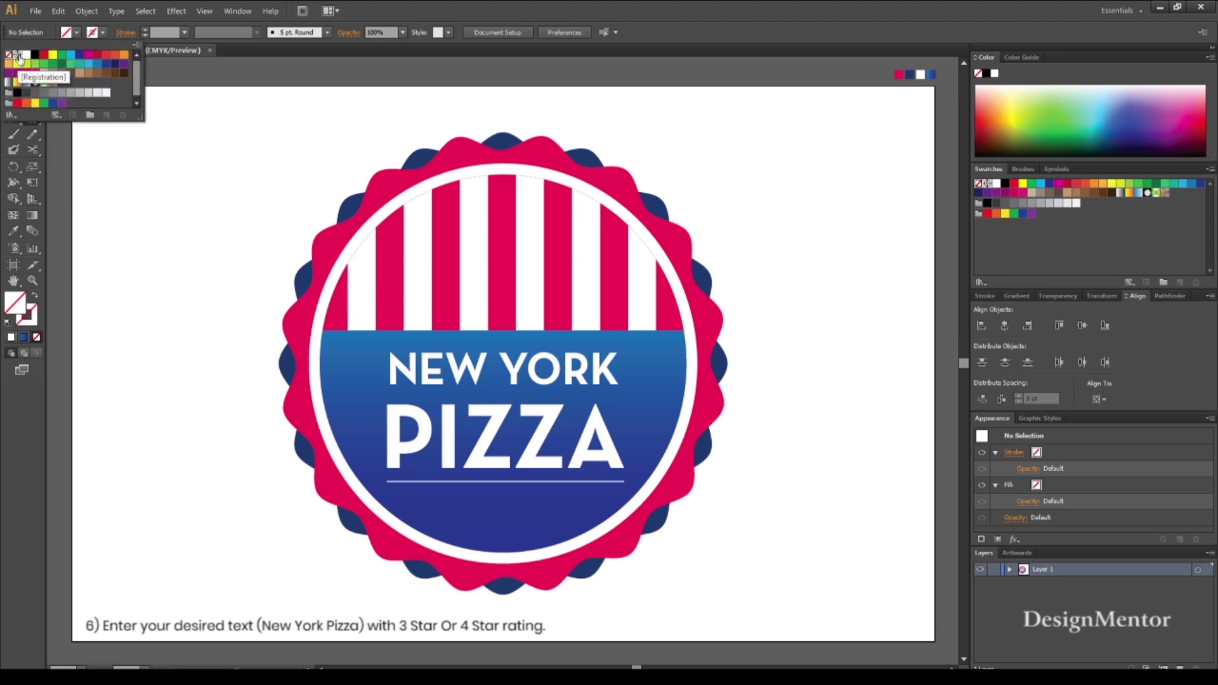
{"action": "left_click", "coordinate": [25, 58]}
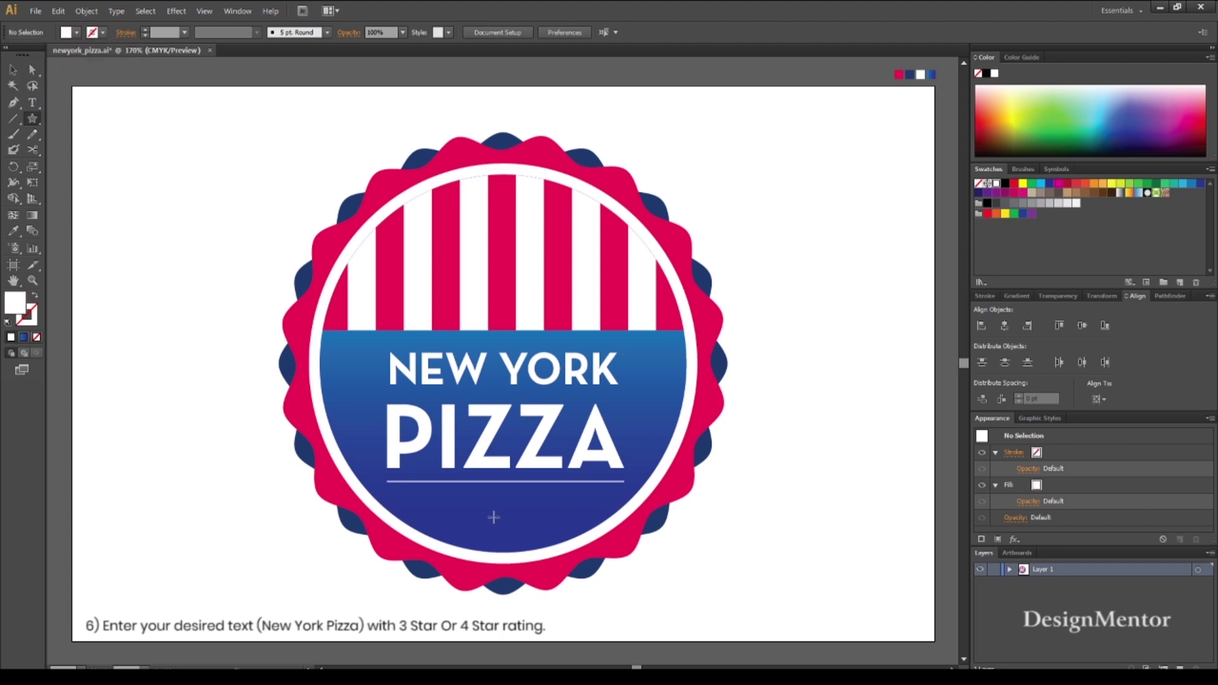
{"action": "left_click_drag", "start_coordinate": [494, 513], "coordinate": [514, 522]}
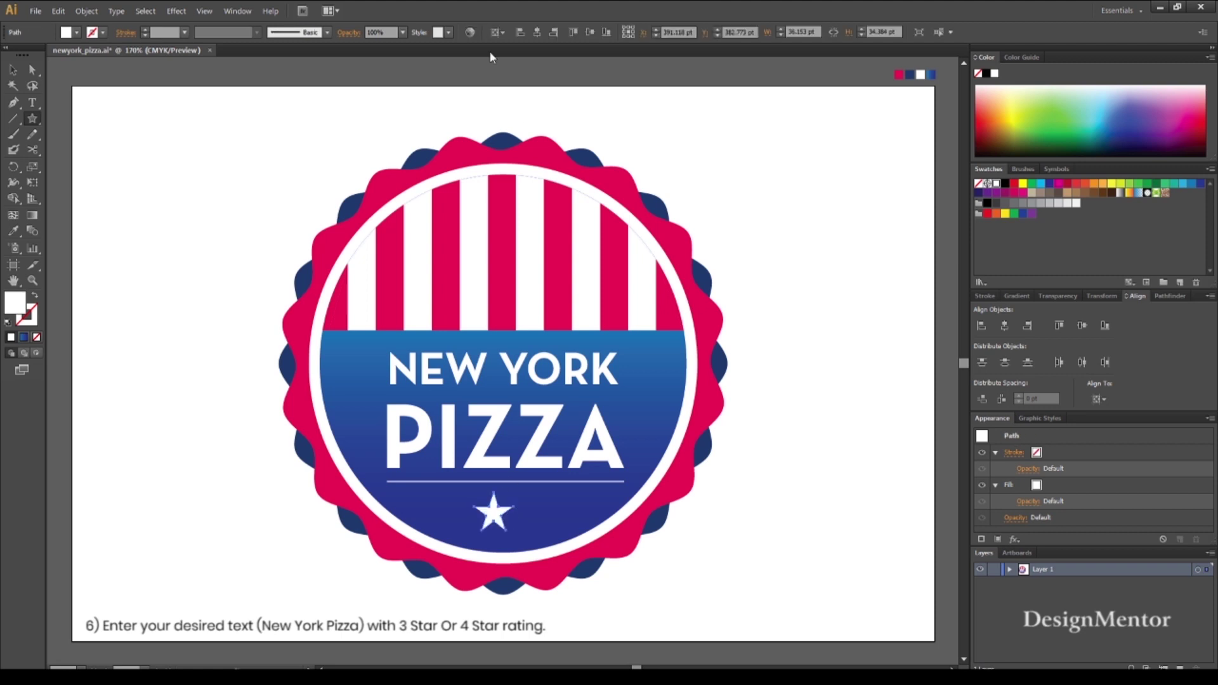
Centre the star on the badge and move it down beneath the divider
{"action": "left_click", "coordinate": [12, 72]}
{"action": "left_click", "coordinate": [1082, 326]}
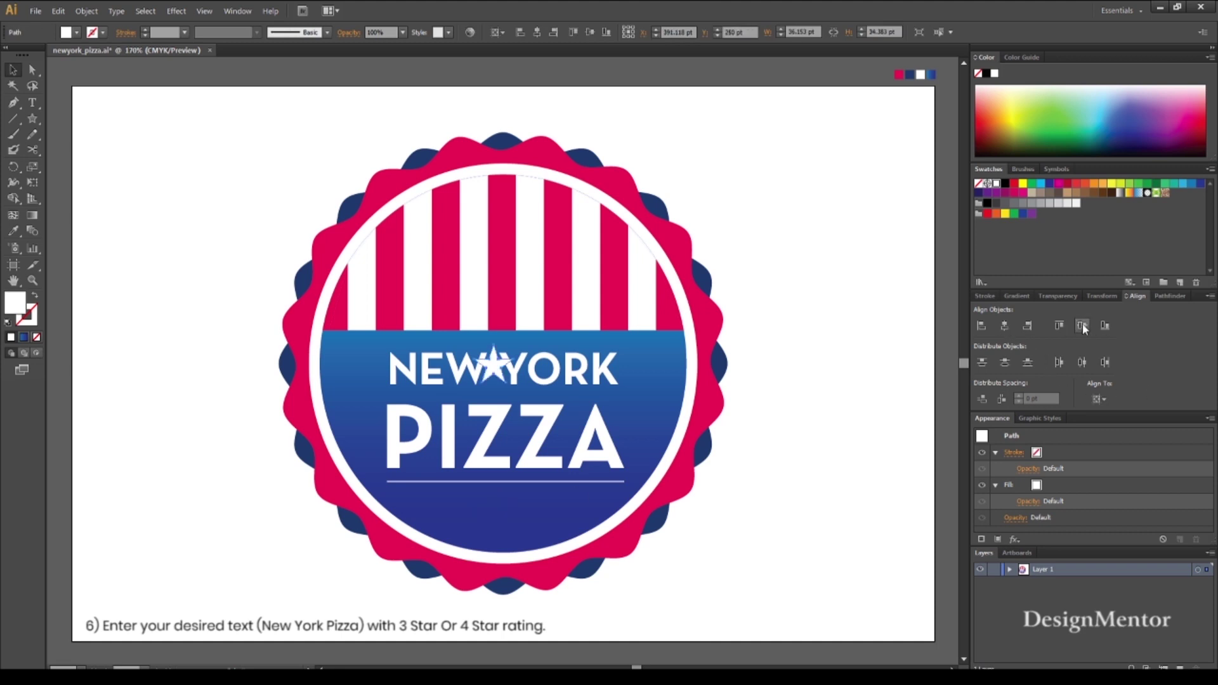
{"action": "left_click", "coordinate": [1005, 326]}
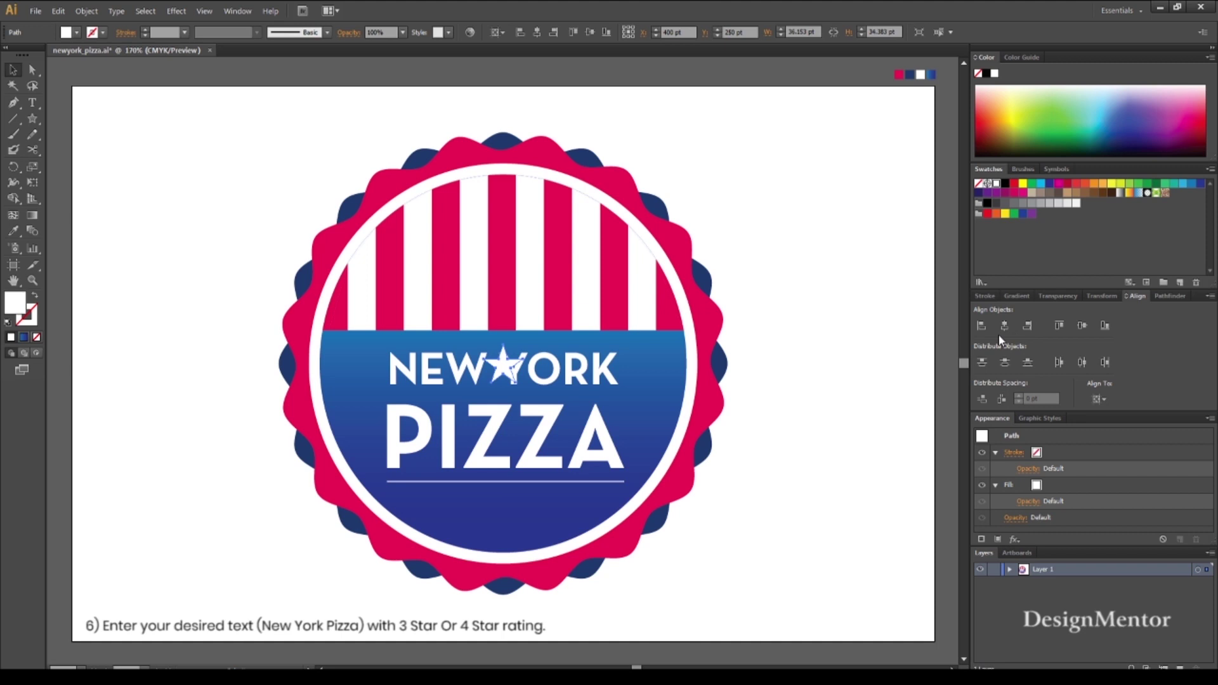
{"action": "key", "text": "shift+Down"}
{"action": "key", "text": "shift+Down"}
{"action": "key", "text": "shift+Down"}
{"action": "key", "text": "shift+Down"}
{"action": "key", "text": "shift+Down"}
{"action": "key", "text": "shift+Down"}
{"action": "key", "text": "shift+Down"}
{"action": "key", "text": "shift+Down"}
{"action": "key", "text": "e"}
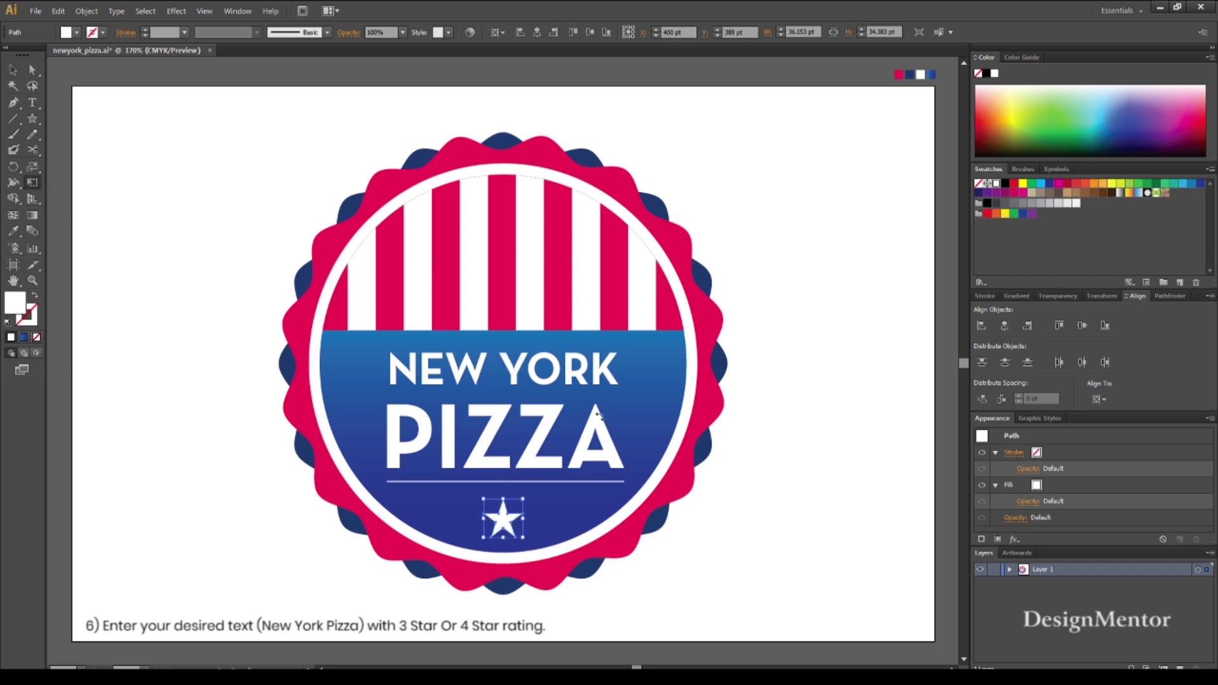
{"action": "left_click_drag", "start_coordinate": [524, 537], "coordinate": [521, 536]}
Duplicate the star to the right and scale the copy smaller
{"action": "left_click", "coordinate": [14, 70]}
{"action": "left_click", "coordinate": [124, 169]}
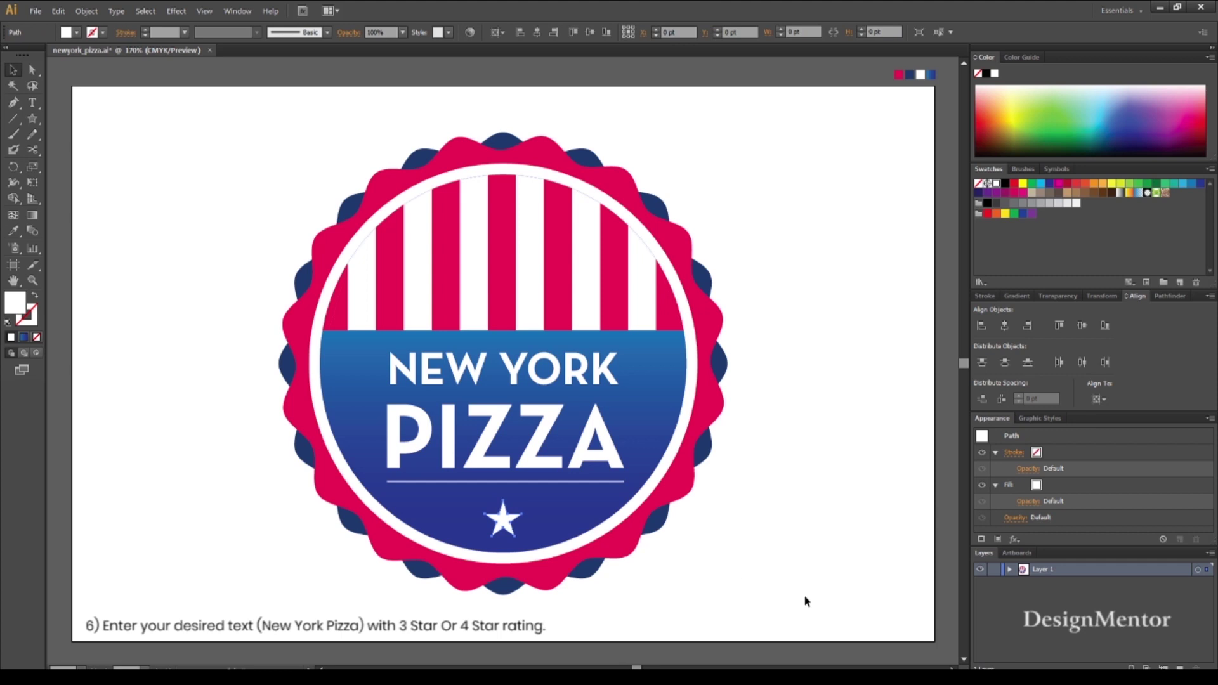
{"action": "key", "text": "alt+shift+Right"}
{"action": "key", "text": "shift+Right"}
{"action": "key", "text": "shift+Right"}
{"action": "key", "text": "shift+Right"}
{"action": "key", "text": "shift+Right"}
{"action": "key", "text": "shift+Up"}
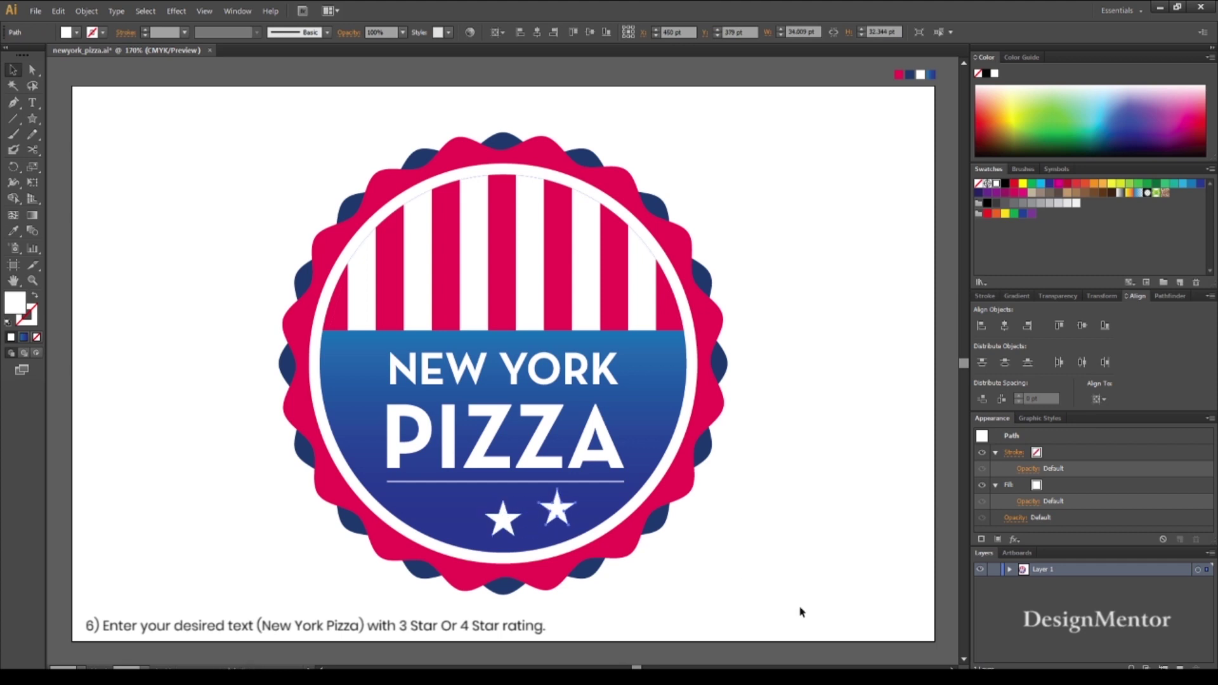
{"action": "key", "text": "e"}
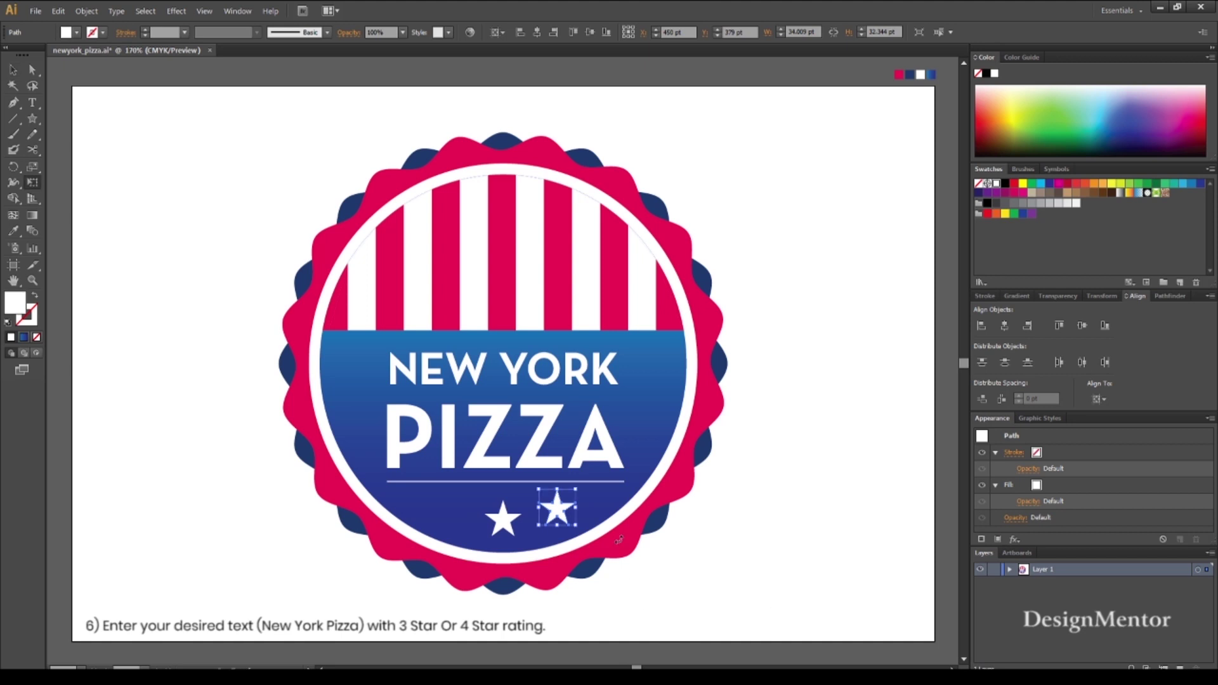
{"action": "left_click_drag", "start_coordinate": [576, 526], "coordinate": [566, 515]}
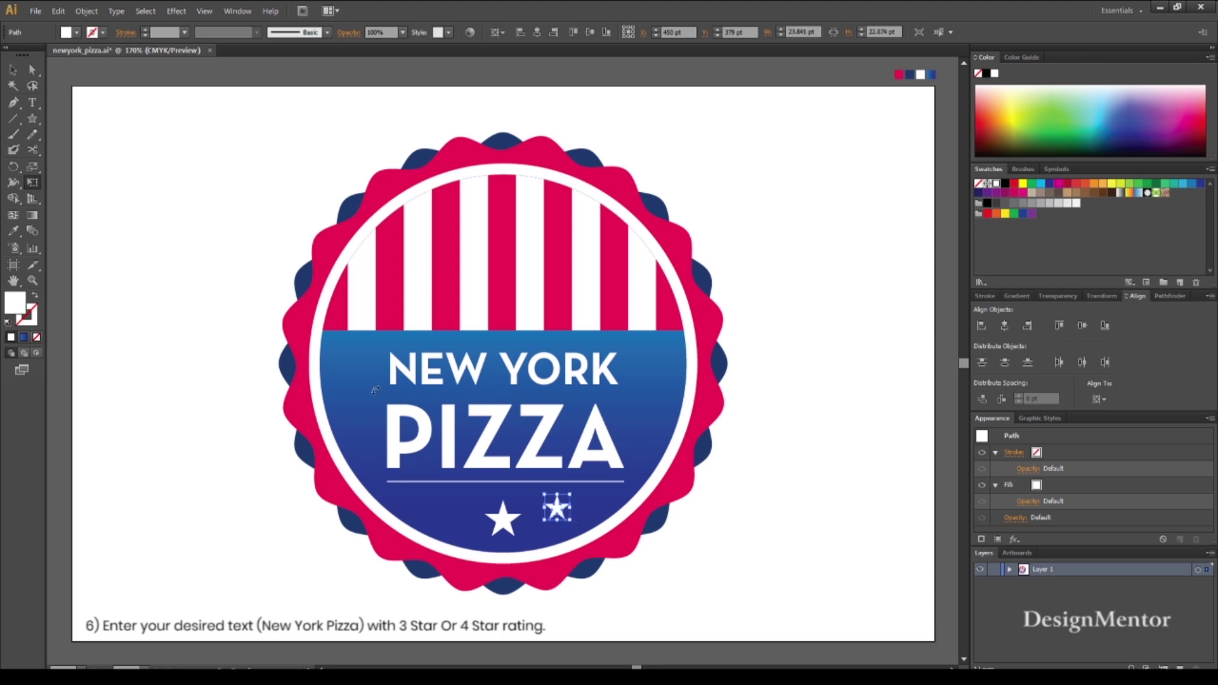
{"action": "left_click", "coordinate": [14, 71]}
{"action": "left_click", "coordinate": [222, 191]}
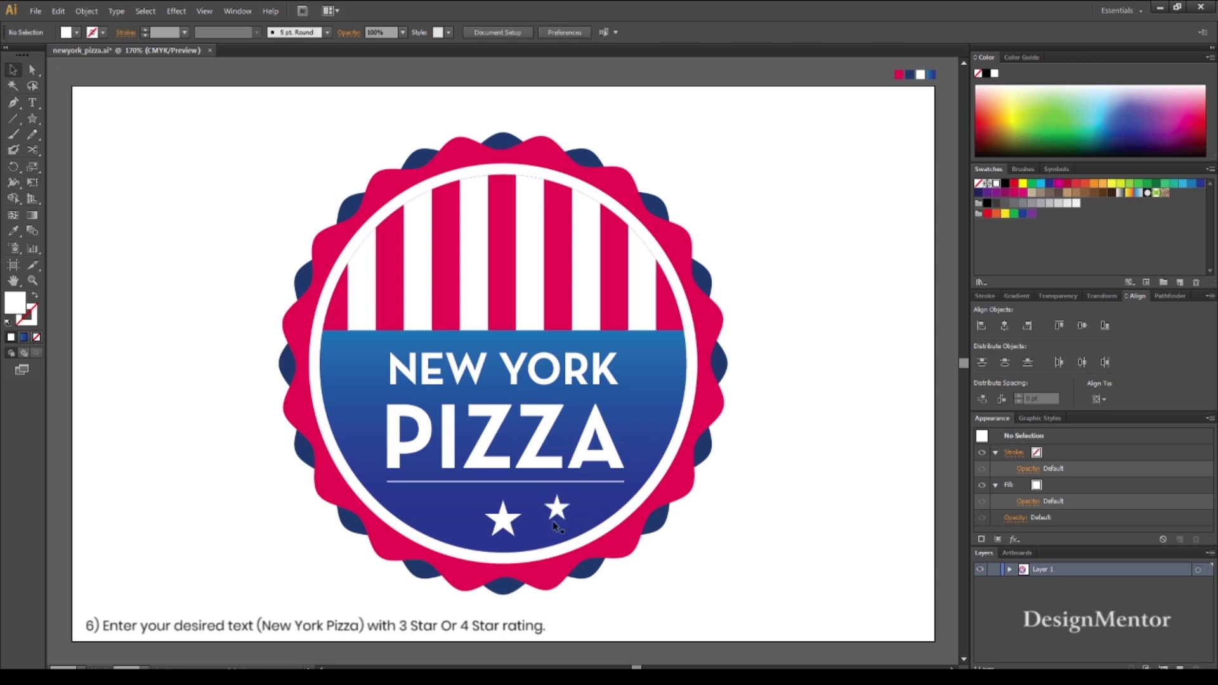
Copy the small star to the left side and balance the three-star row
{"action": "left_click", "coordinate": [508, 528]}
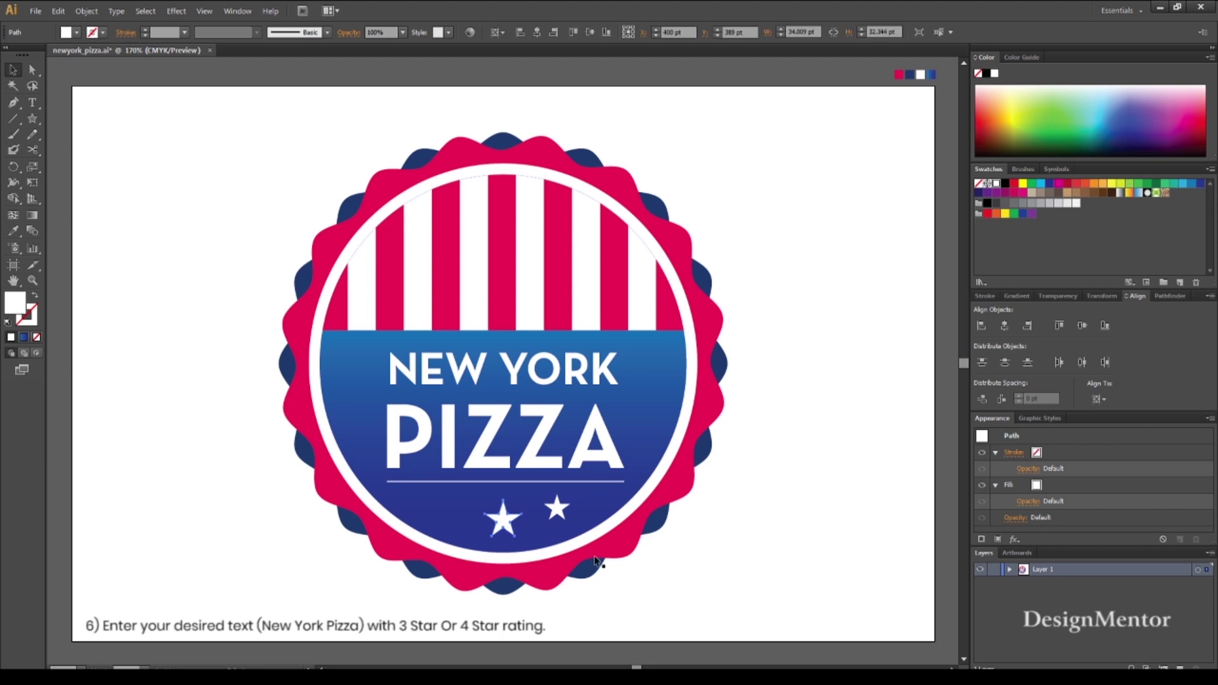
{"action": "left_click", "coordinate": [698, 561]}
{"action": "left_click", "coordinate": [557, 507]}
{"action": "key", "text": "shift+Left"}
{"action": "key", "text": "shift+Left"}
{"action": "key", "text": "shift+Left"}
{"action": "key", "text": "shift+Left"}
{"action": "key", "text": "shift+Left"}
{"action": "key", "text": "shift+Left"}
{"action": "key", "text": "shift+Left"}
{"action": "key", "text": "shift+Left"}
{"action": "key", "text": "shift+Left"}
{"action": "key", "text": "shift+Left"}
{"action": "key", "text": "shift+Left"}
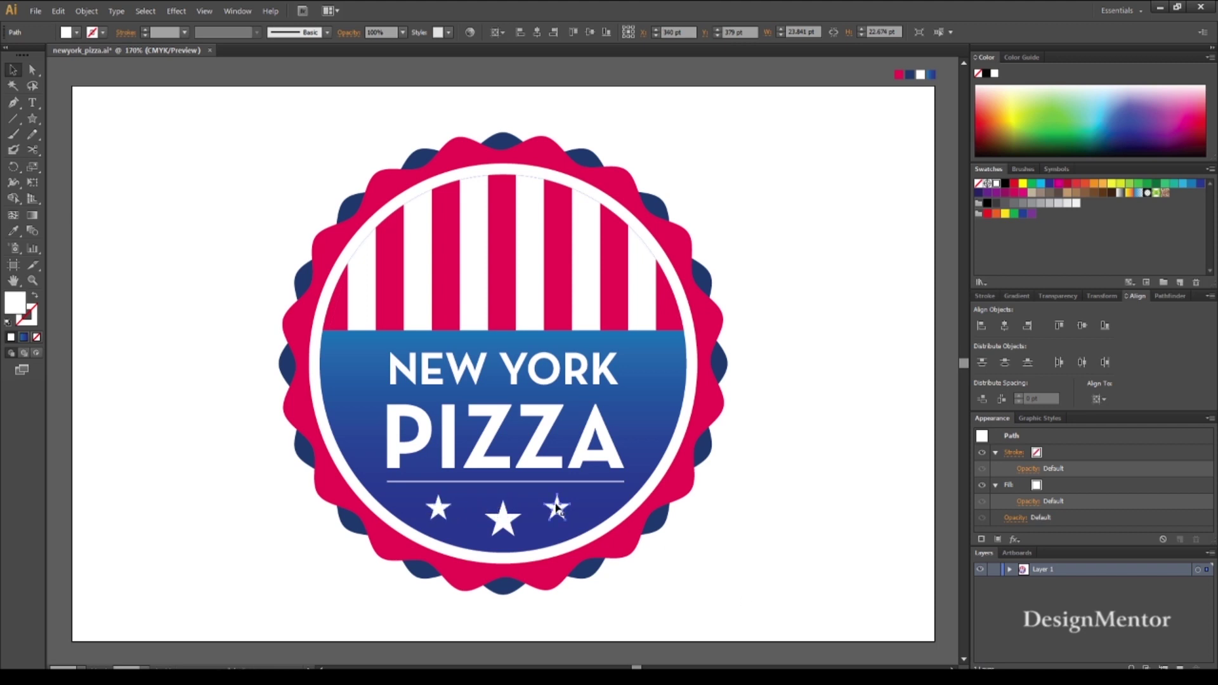
{"action": "left_click_drag", "start_coordinate": [556, 508], "coordinate": [568, 507]}
{"action": "left_click", "coordinate": [745, 570]}
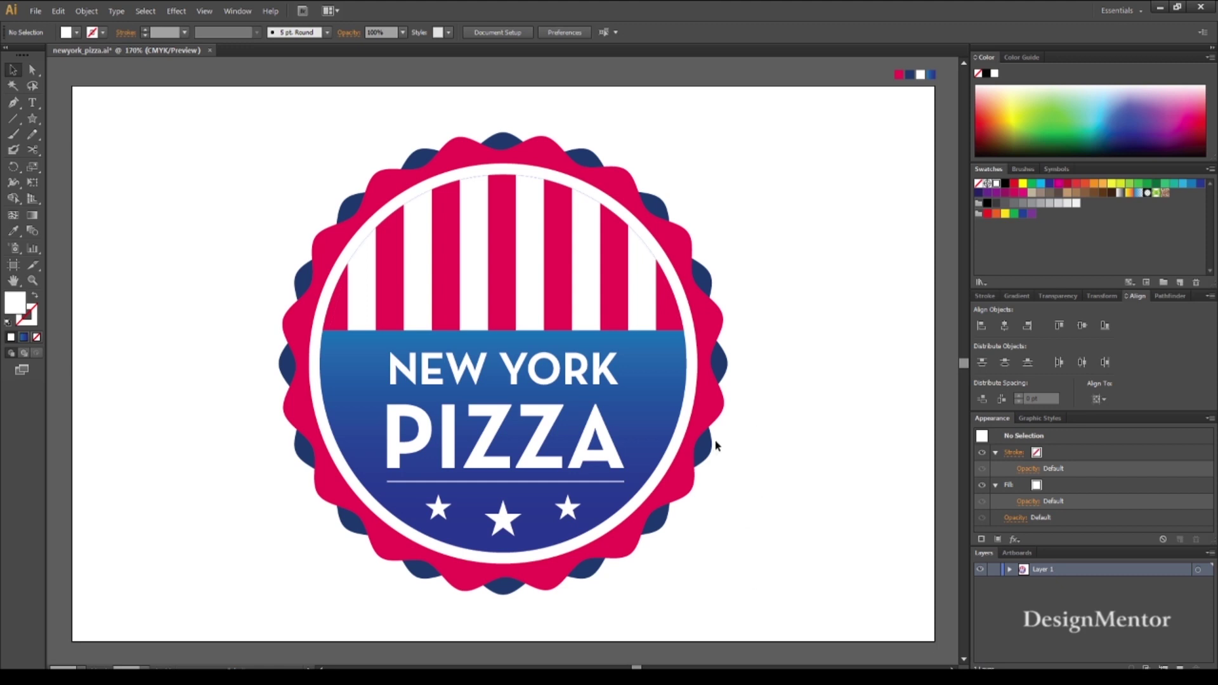
{"action": "left_click", "coordinate": [640, 393]}
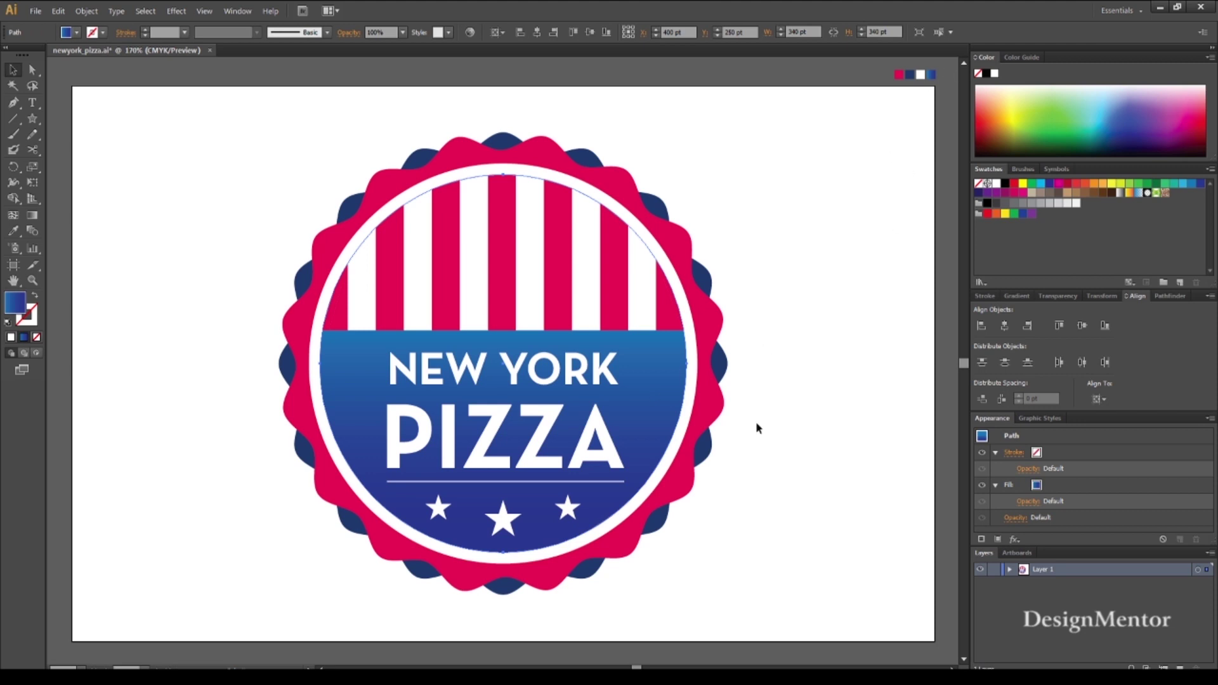
Redraw the lower circle's blue gradient vertically, running from the stripe tops down
{"action": "key", "text": "g"}
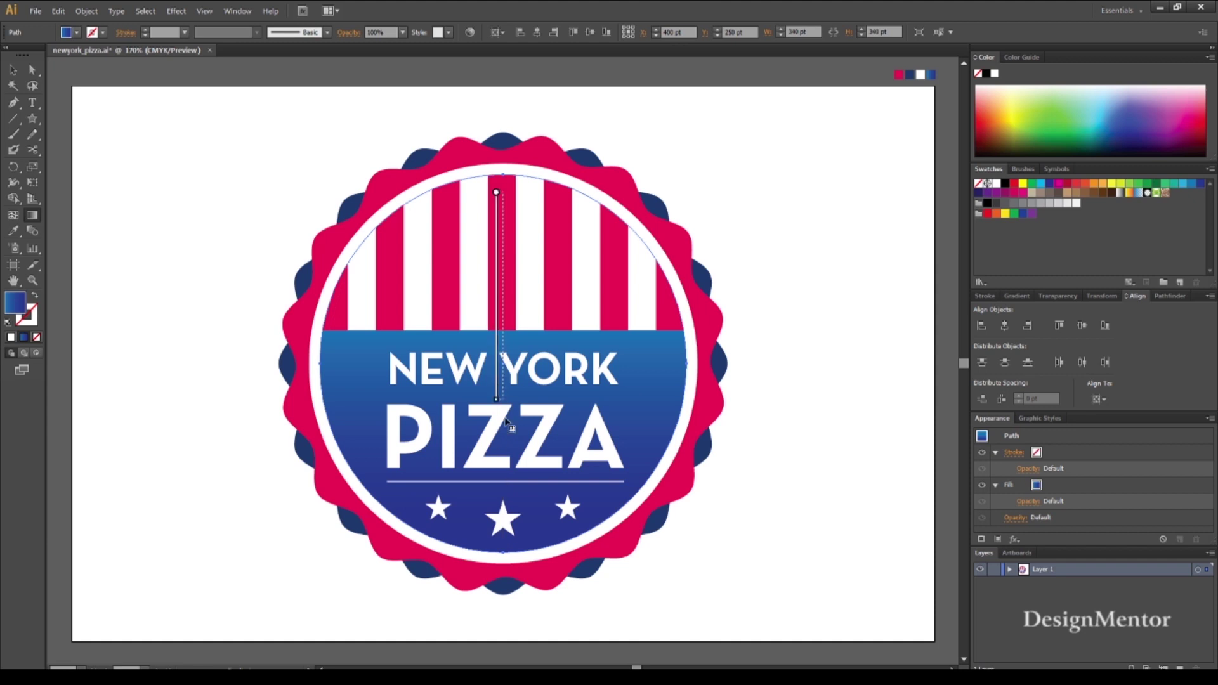
{"action": "left_click_drag", "start_coordinate": [496, 192], "coordinate": [503, 493]}
{"action": "left_click_drag", "start_coordinate": [490, 264], "coordinate": [490, 536]}
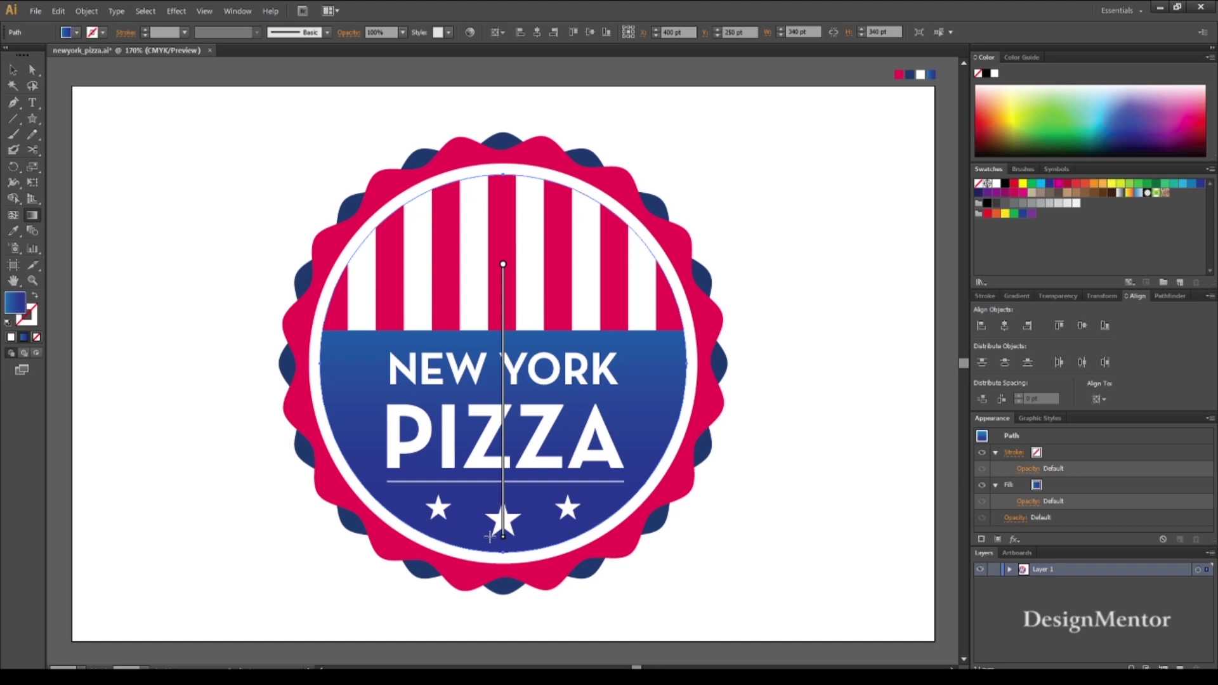
{"action": "left_click_drag", "start_coordinate": [500, 186], "coordinate": [504, 505]}
{"action": "left_click_drag", "start_coordinate": [474, 260], "coordinate": [494, 529]}
{"action": "left_click", "coordinate": [13, 70]}
{"action": "left_click", "coordinate": [133, 78]}
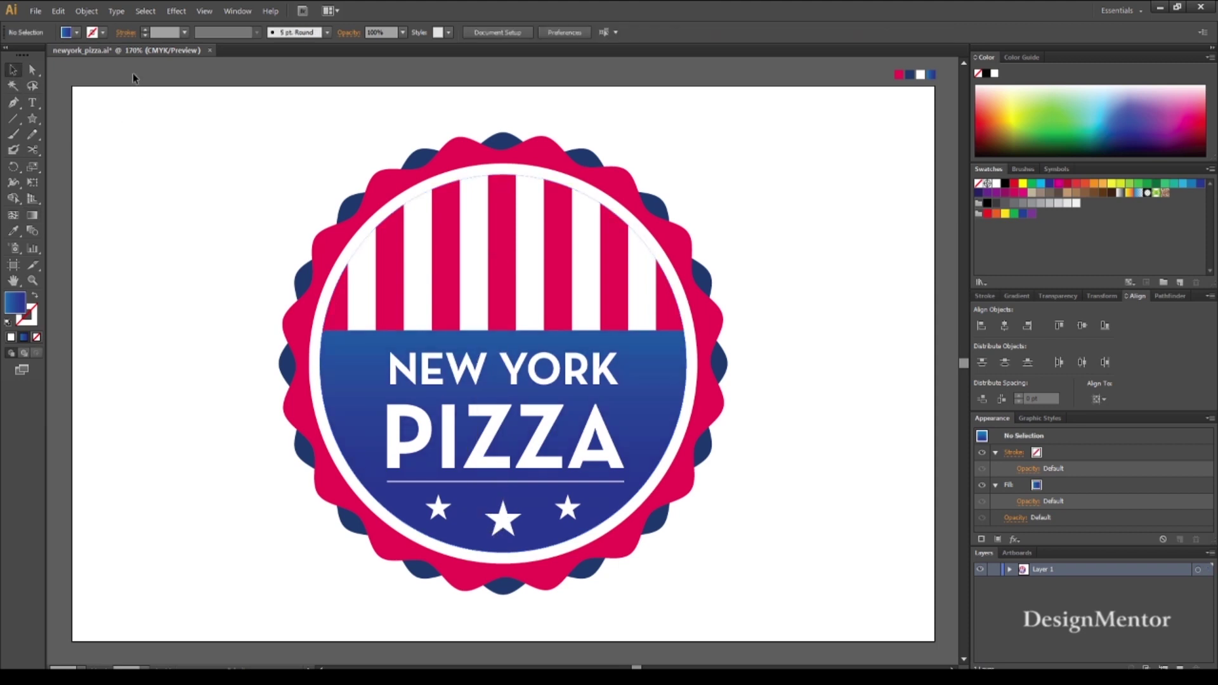